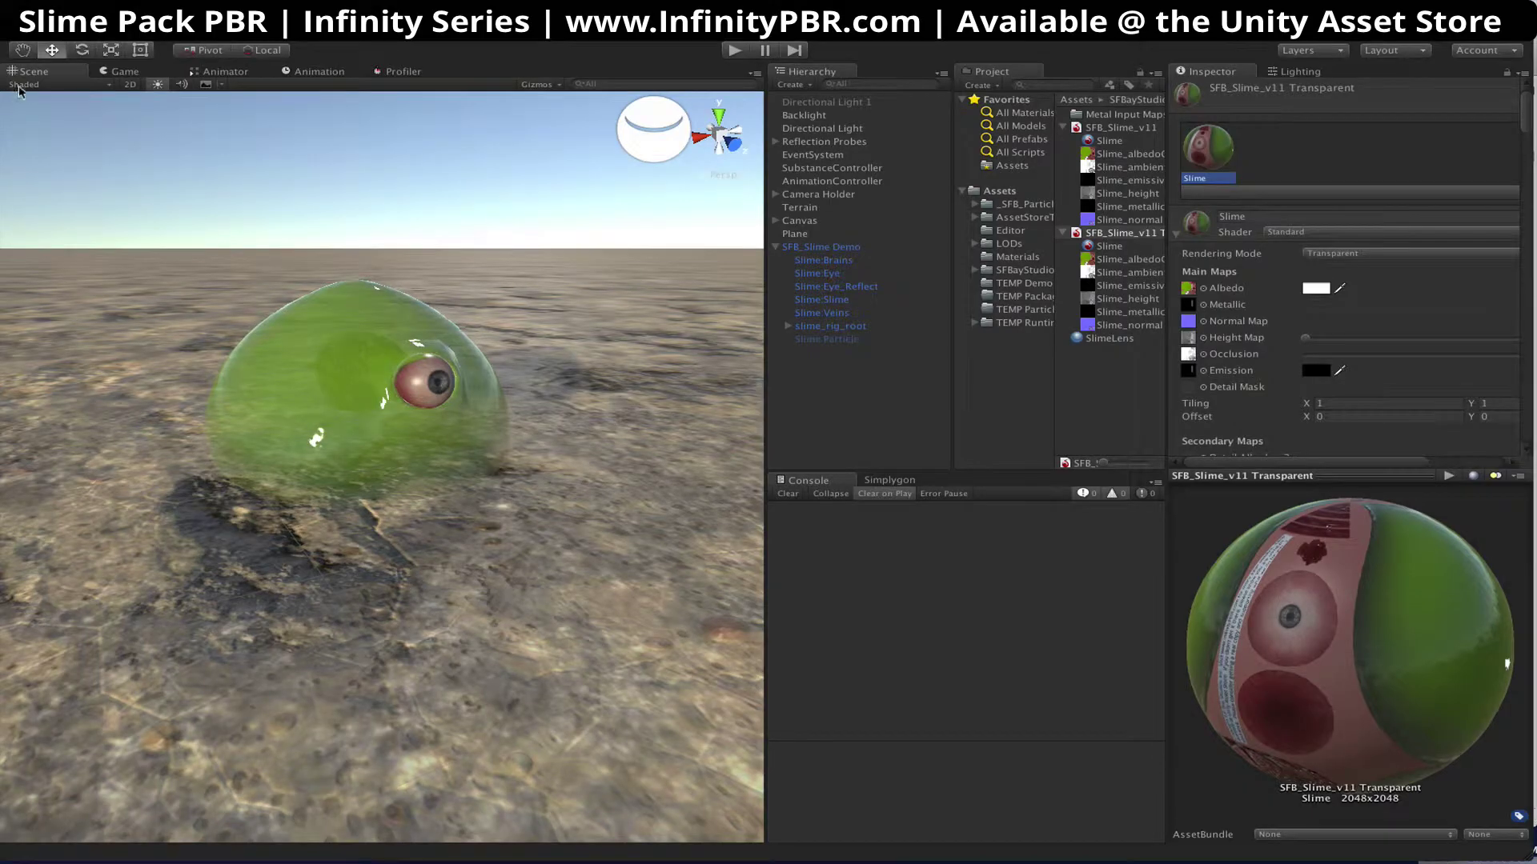
Orbit the Scene view to look down on the slime, then face its eye
alt+drag(246, 289, 644, 502)
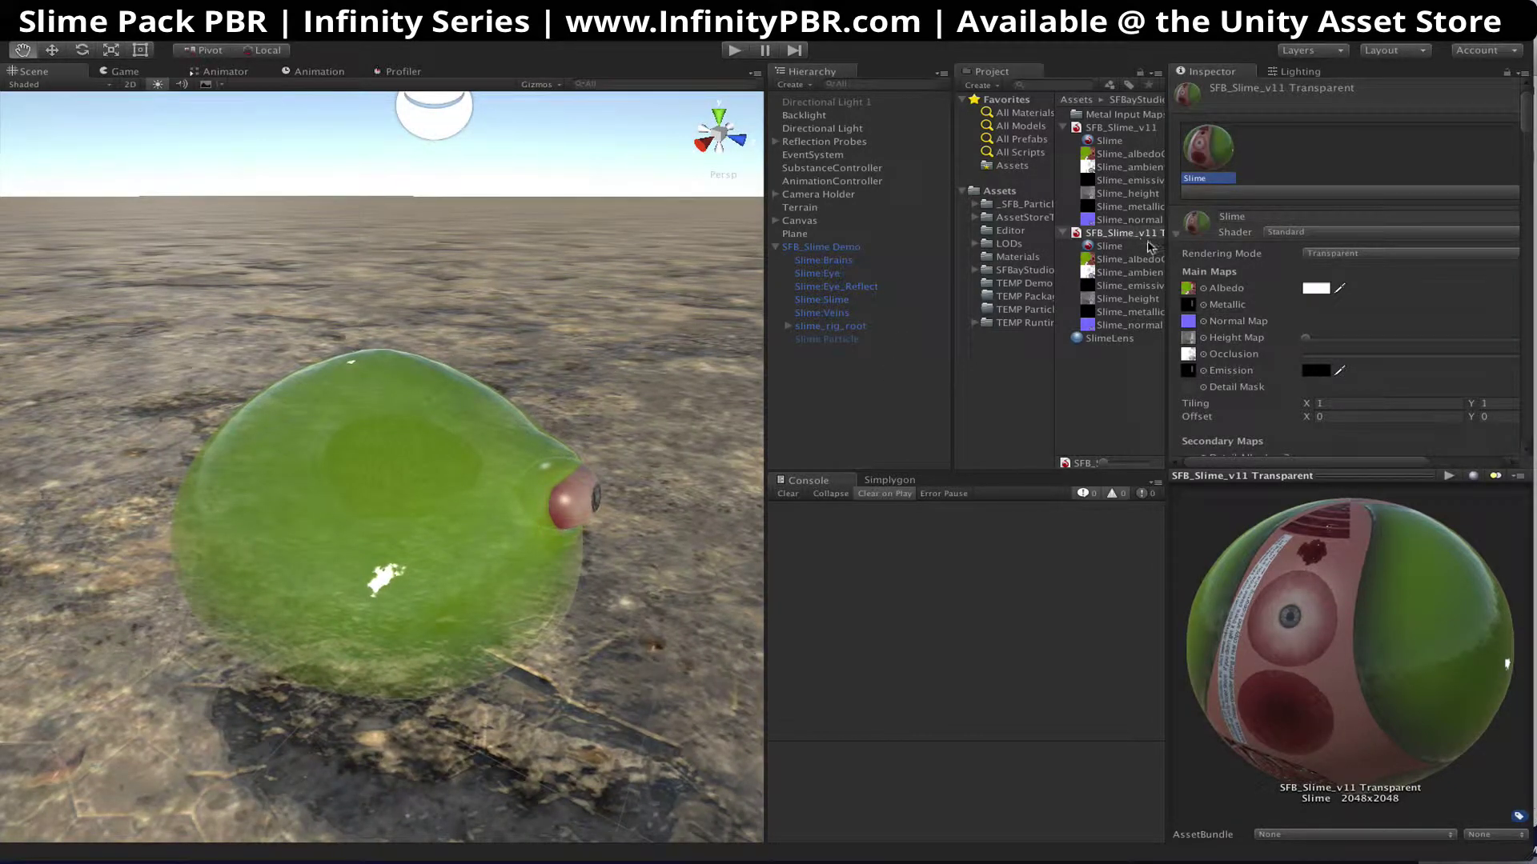
alt+drag(352, 521, 548, 460)
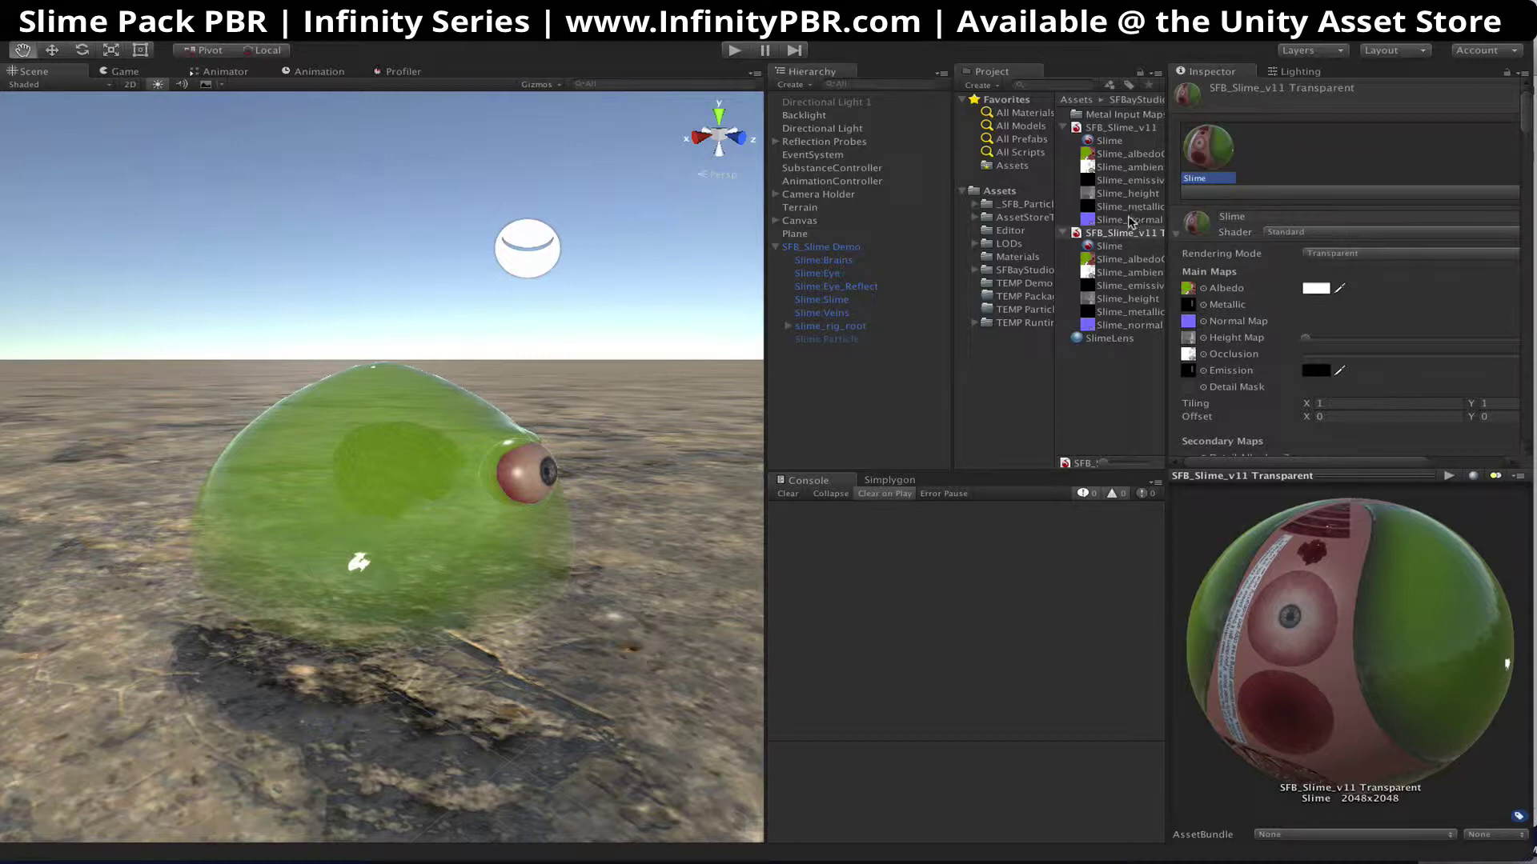
scroll(1276, 264, down, 10)
alt+drag(364, 483, 464, 464)
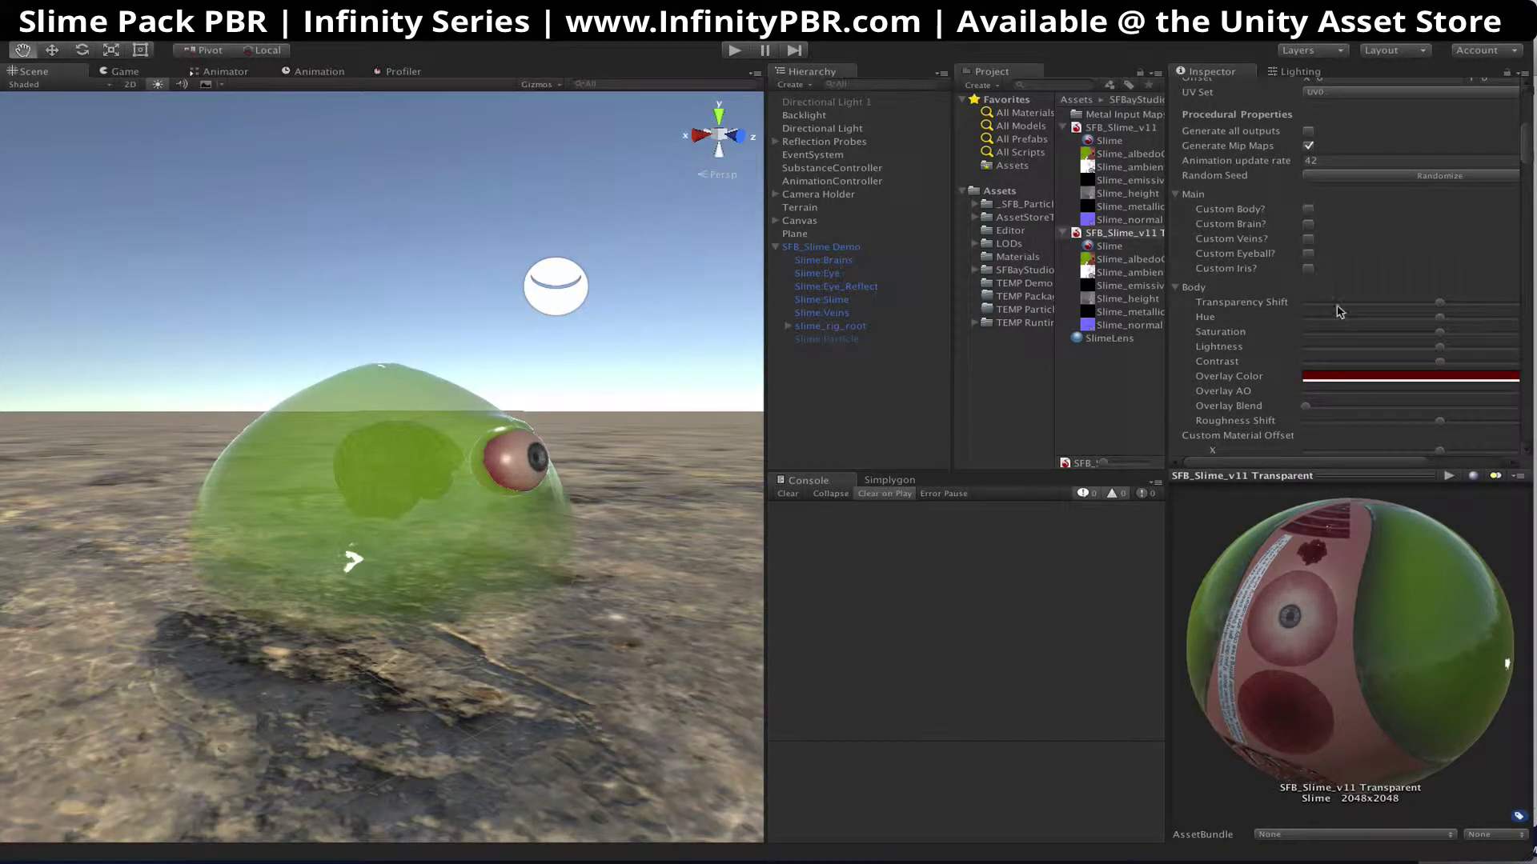
Widen the Inspector so the Body values show, and start shifting Body Hue toward blue
scroll(1352, 297, up, 10)
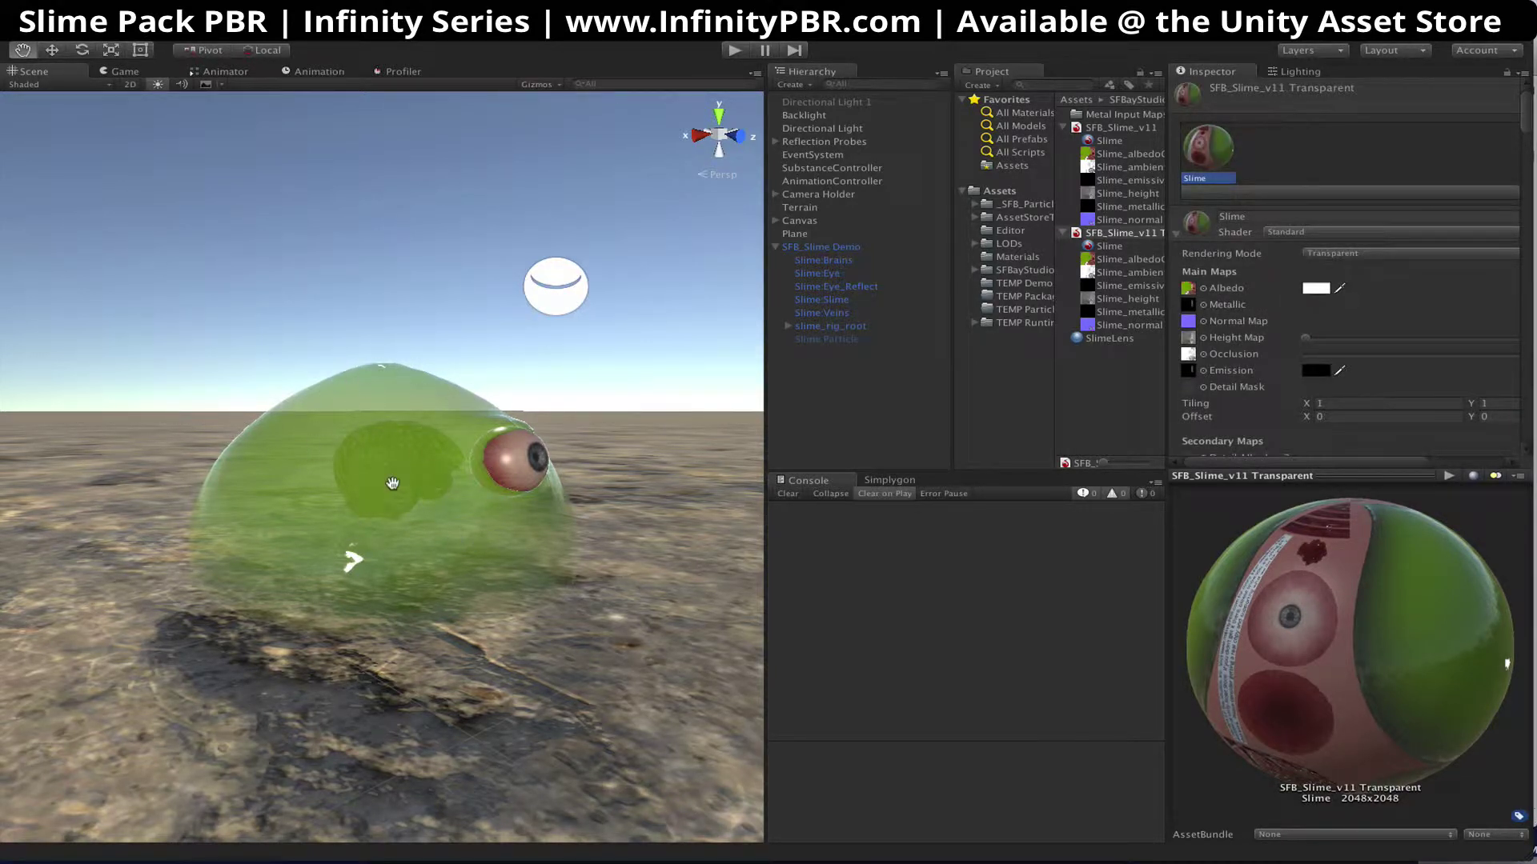
scroll(1390, 352, down, 10)
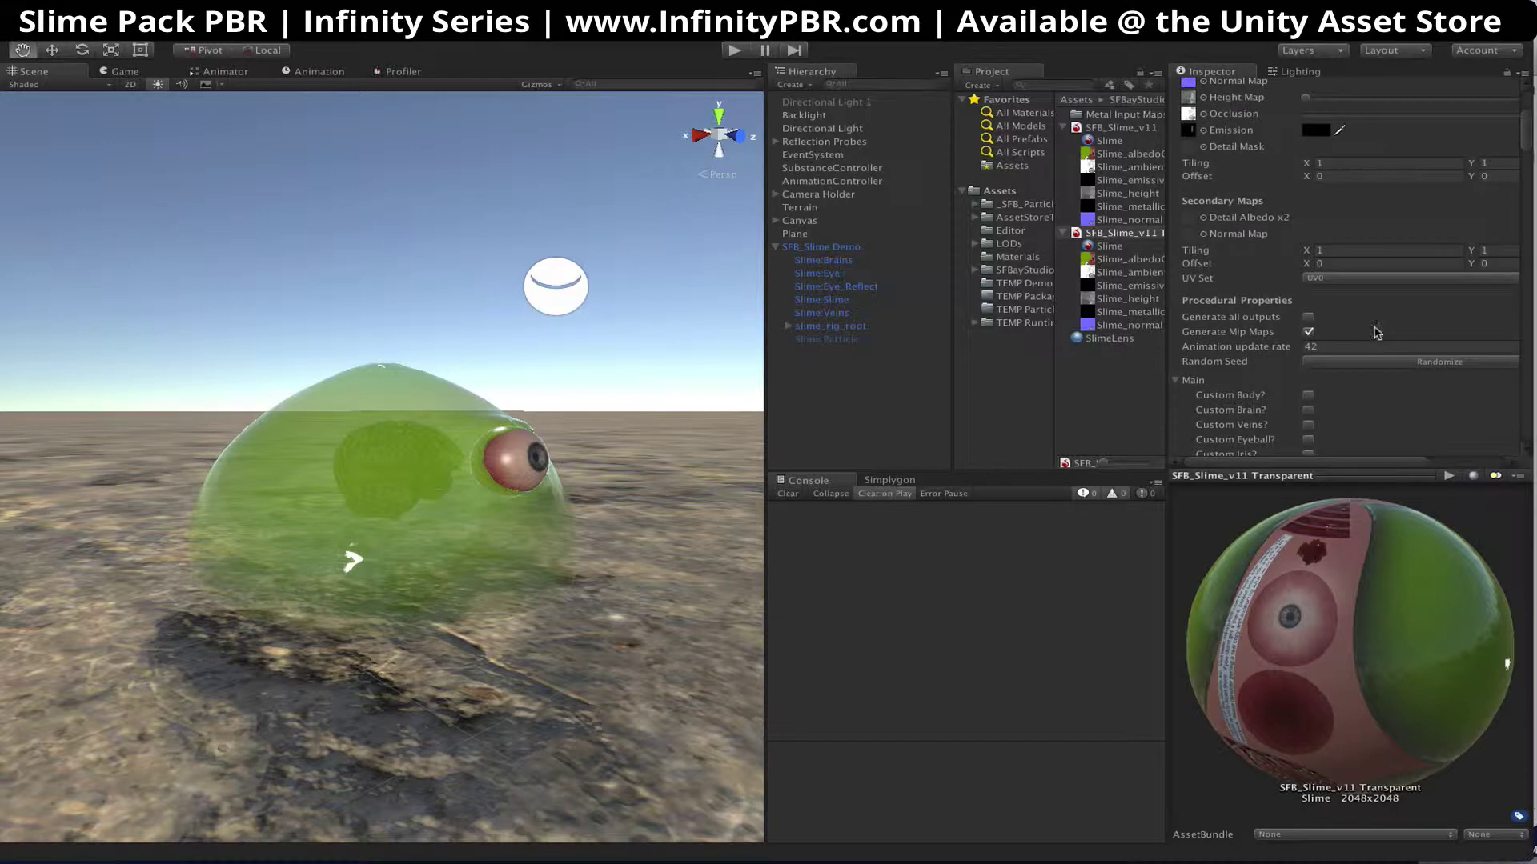
scroll(1362, 323, down, 6)
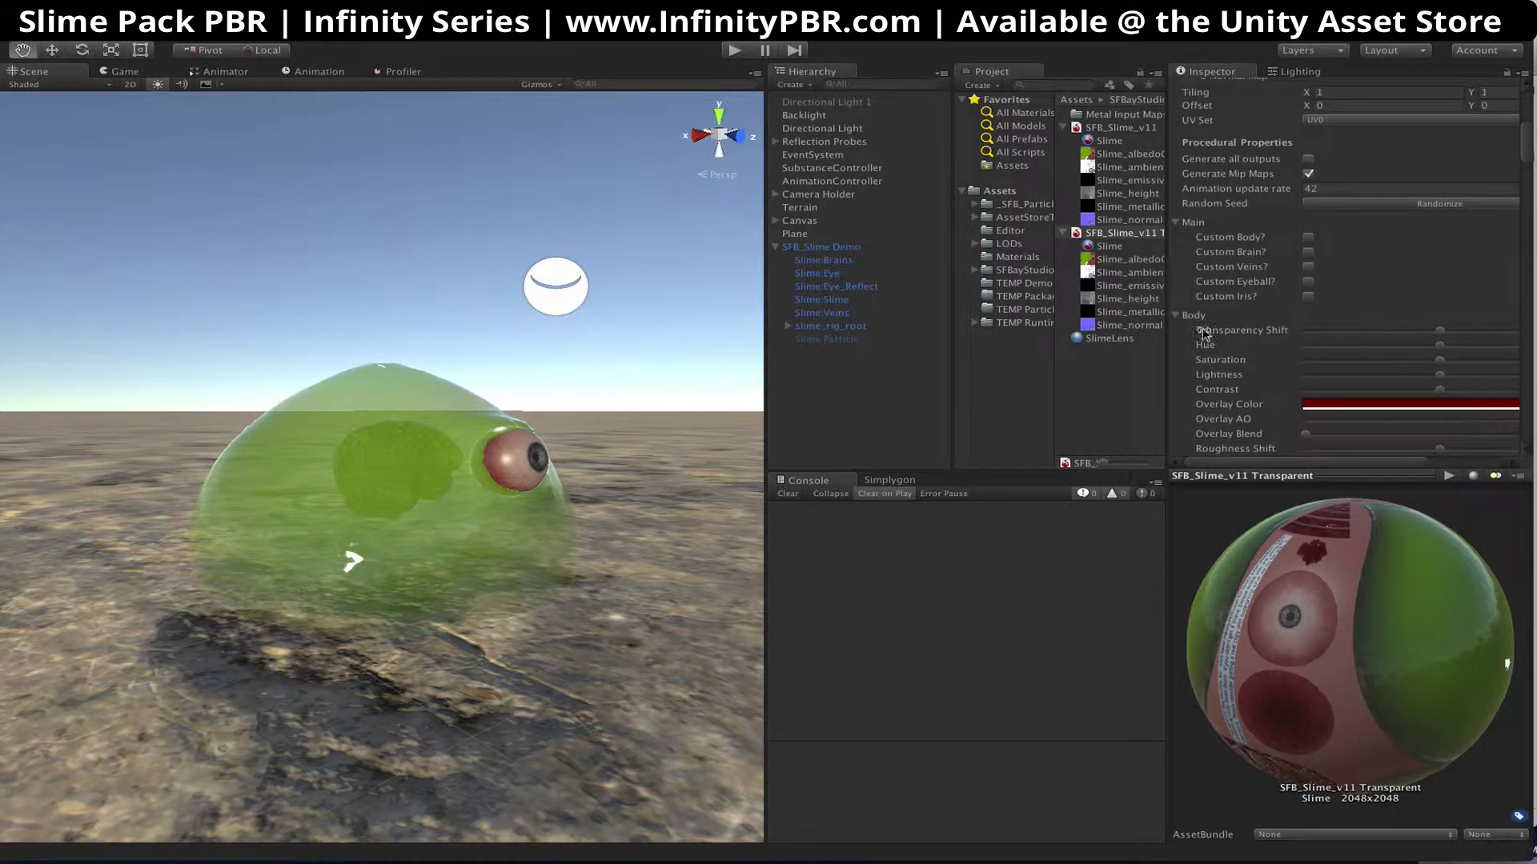
drag(1174, 340, 1055, 337)
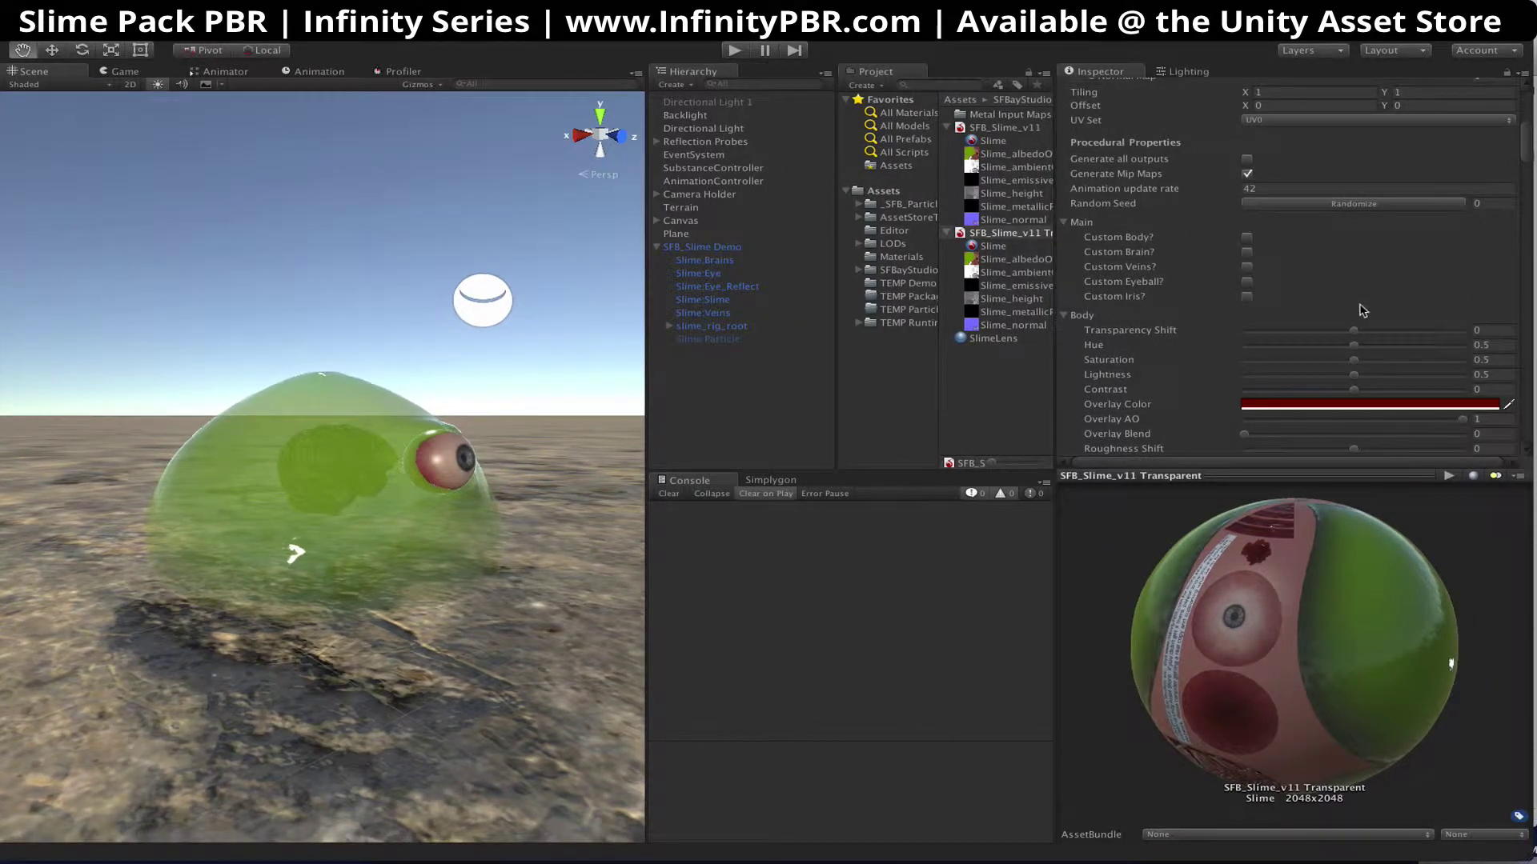
scroll(1351, 228, down, 5)
drag(1358, 229, 1287, 227)
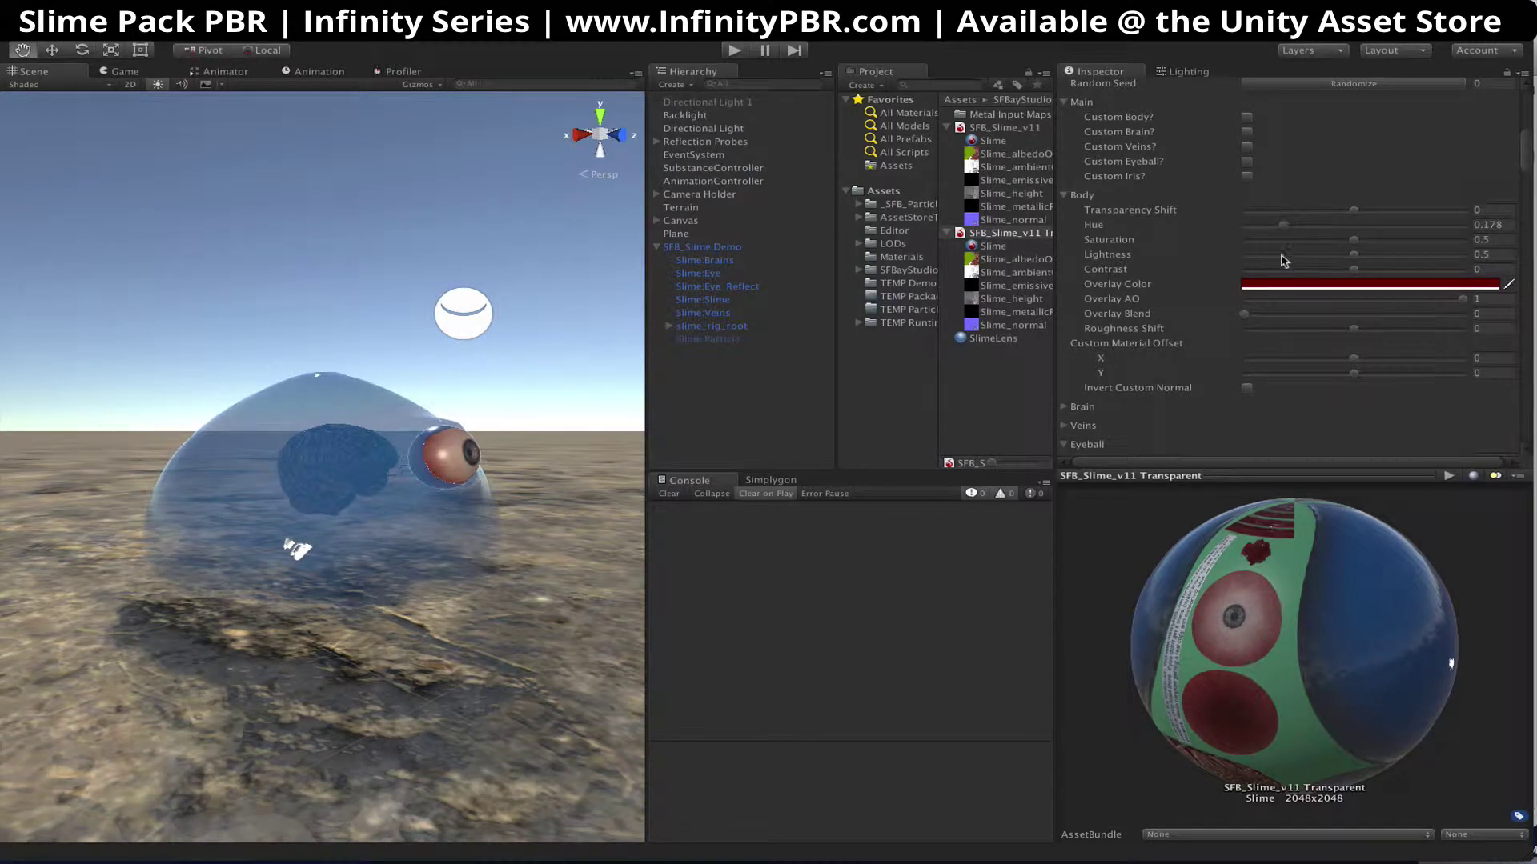
Set Body Hue to 0.178 so the transparent slime turns blue
scroll(1324, 245, down, 3)
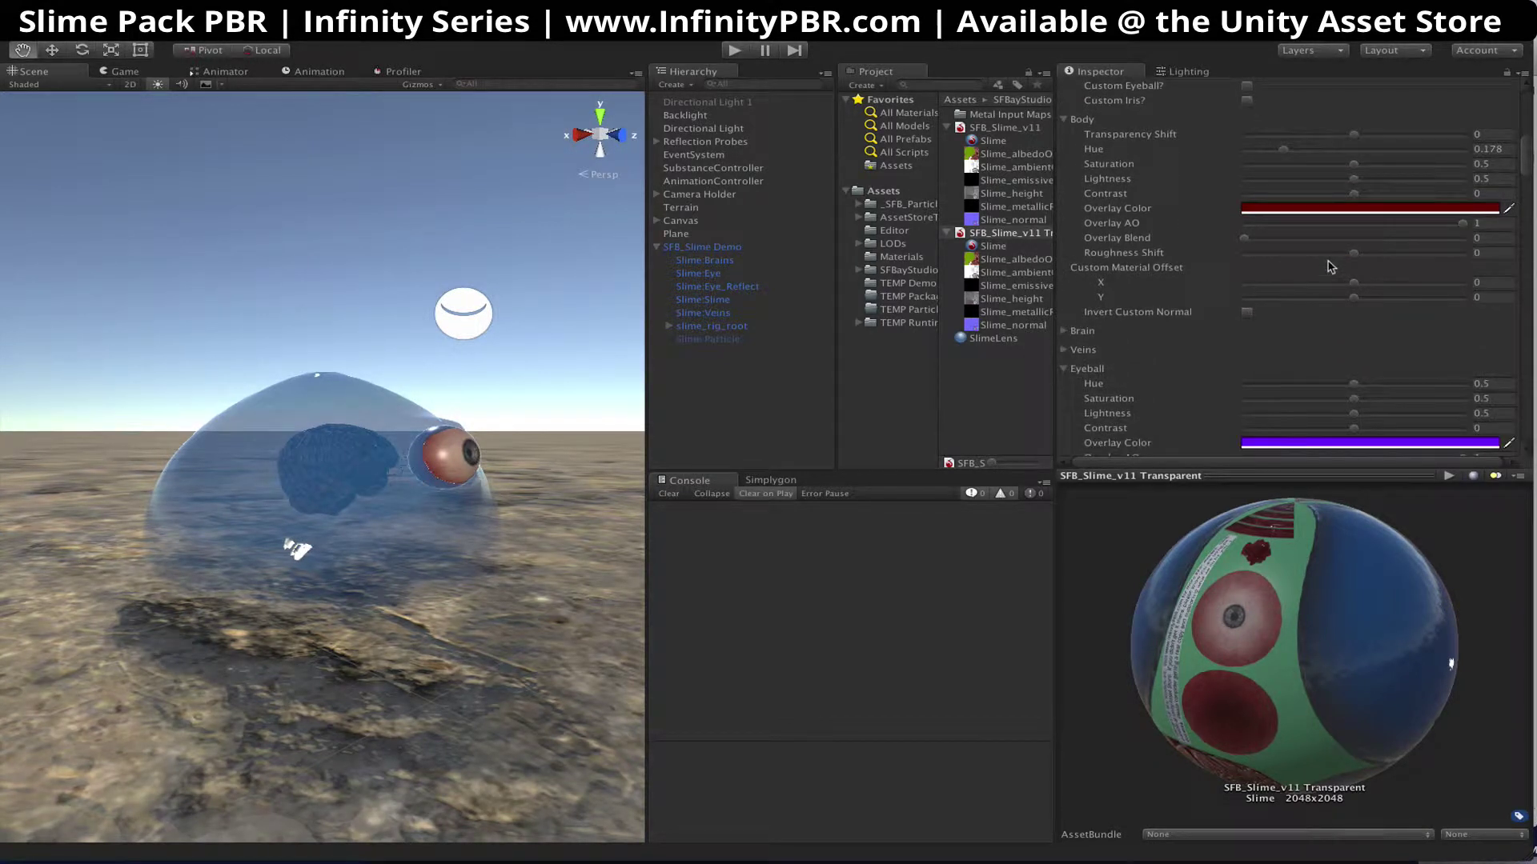
scroll(1300, 245, down, 2)
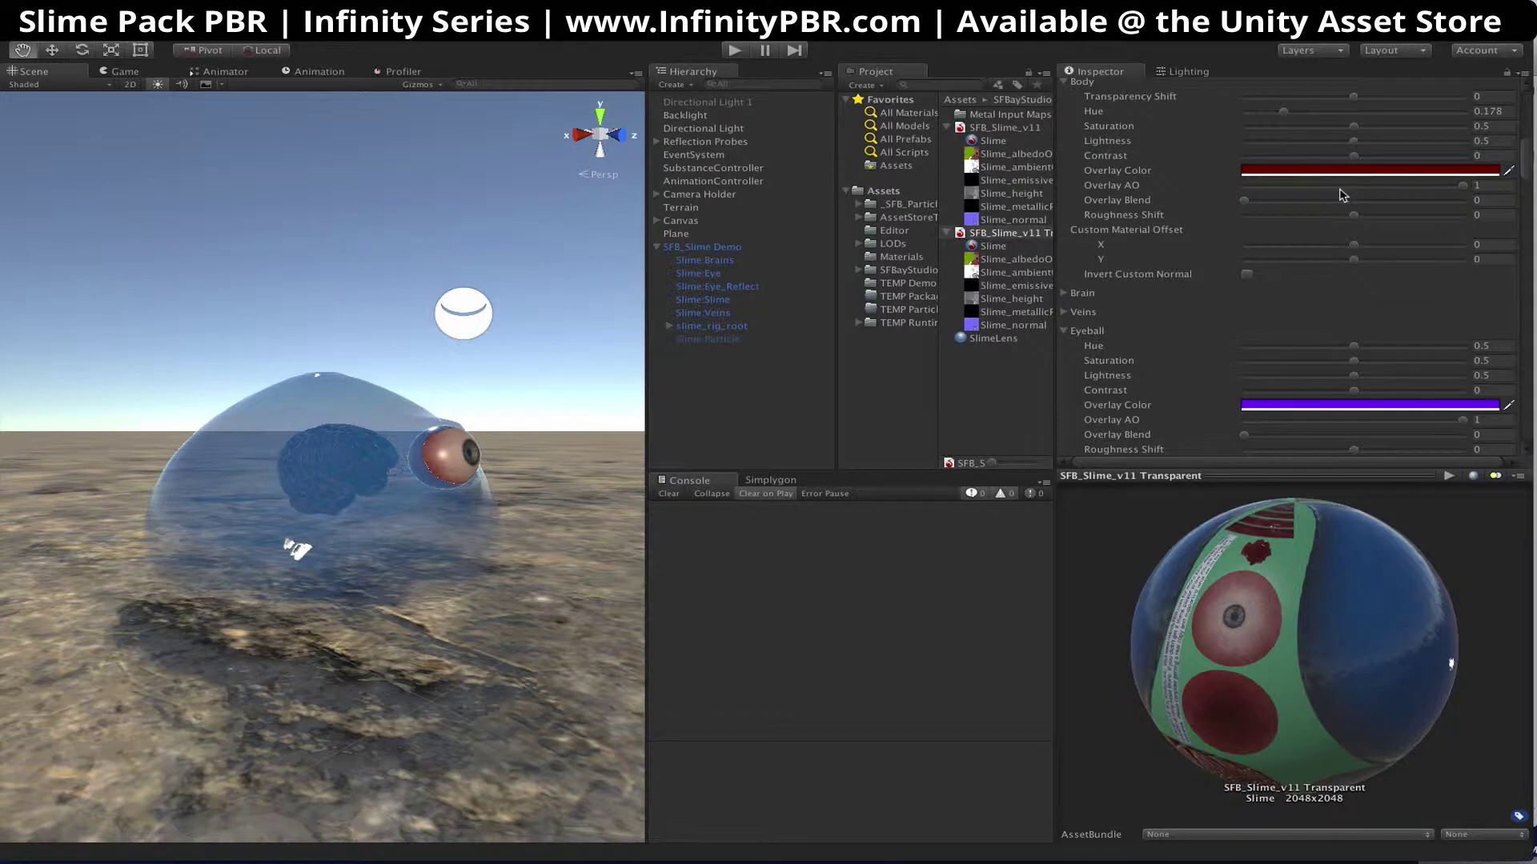
scroll(1342, 196, up, 3)
mouse_move(1351, 205)
mouse_down()
mouse_move(1392, 206)
mouse_move(1312, 210)
mouse_move(1353, 210)
mouse_up()
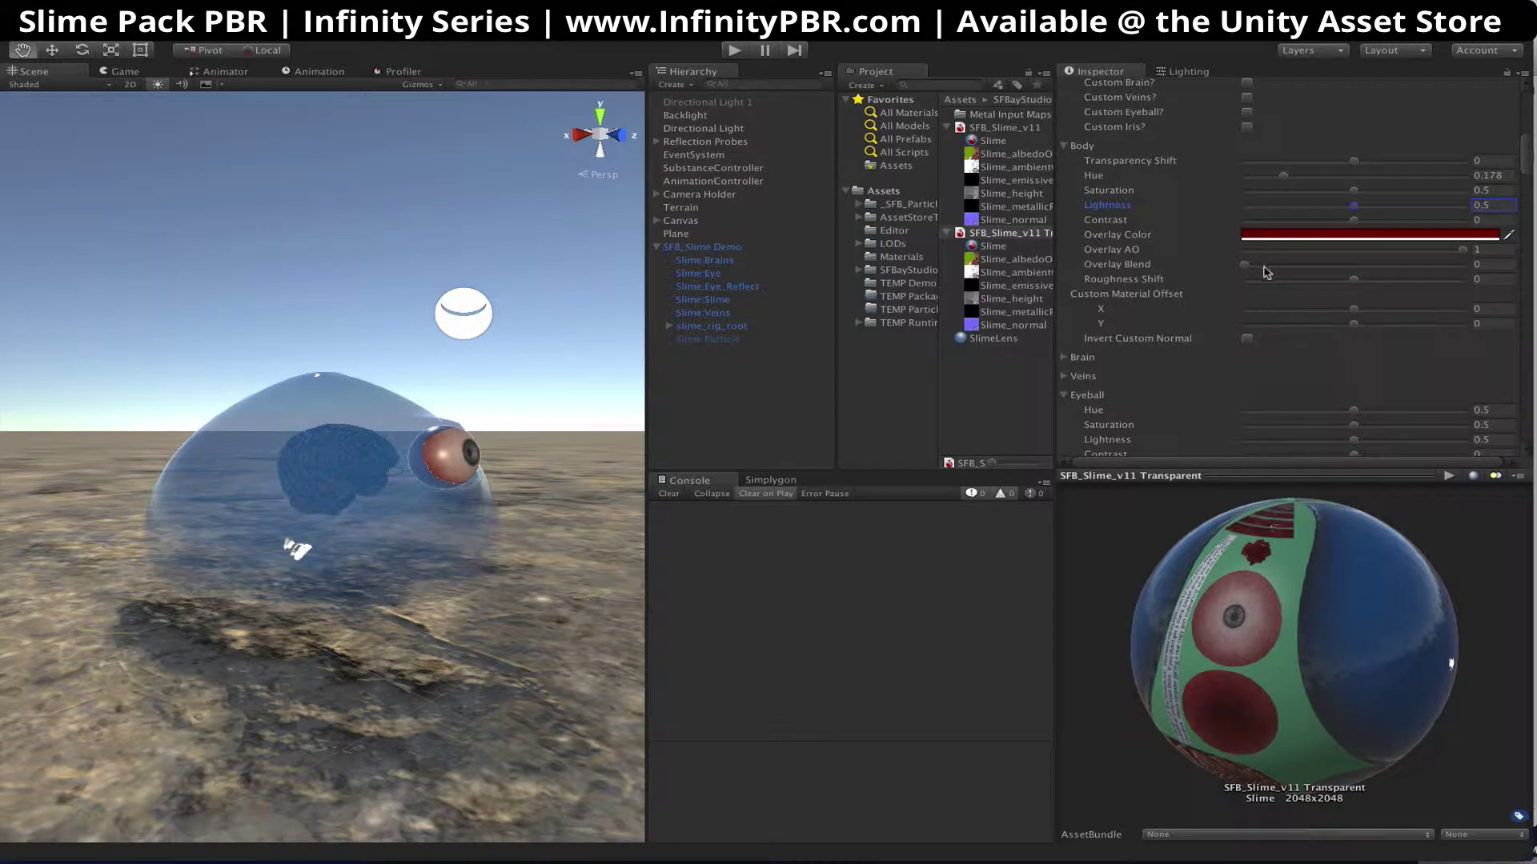
alt+drag(358, 497, 480, 544)
scroll(1327, 264, down, 3)
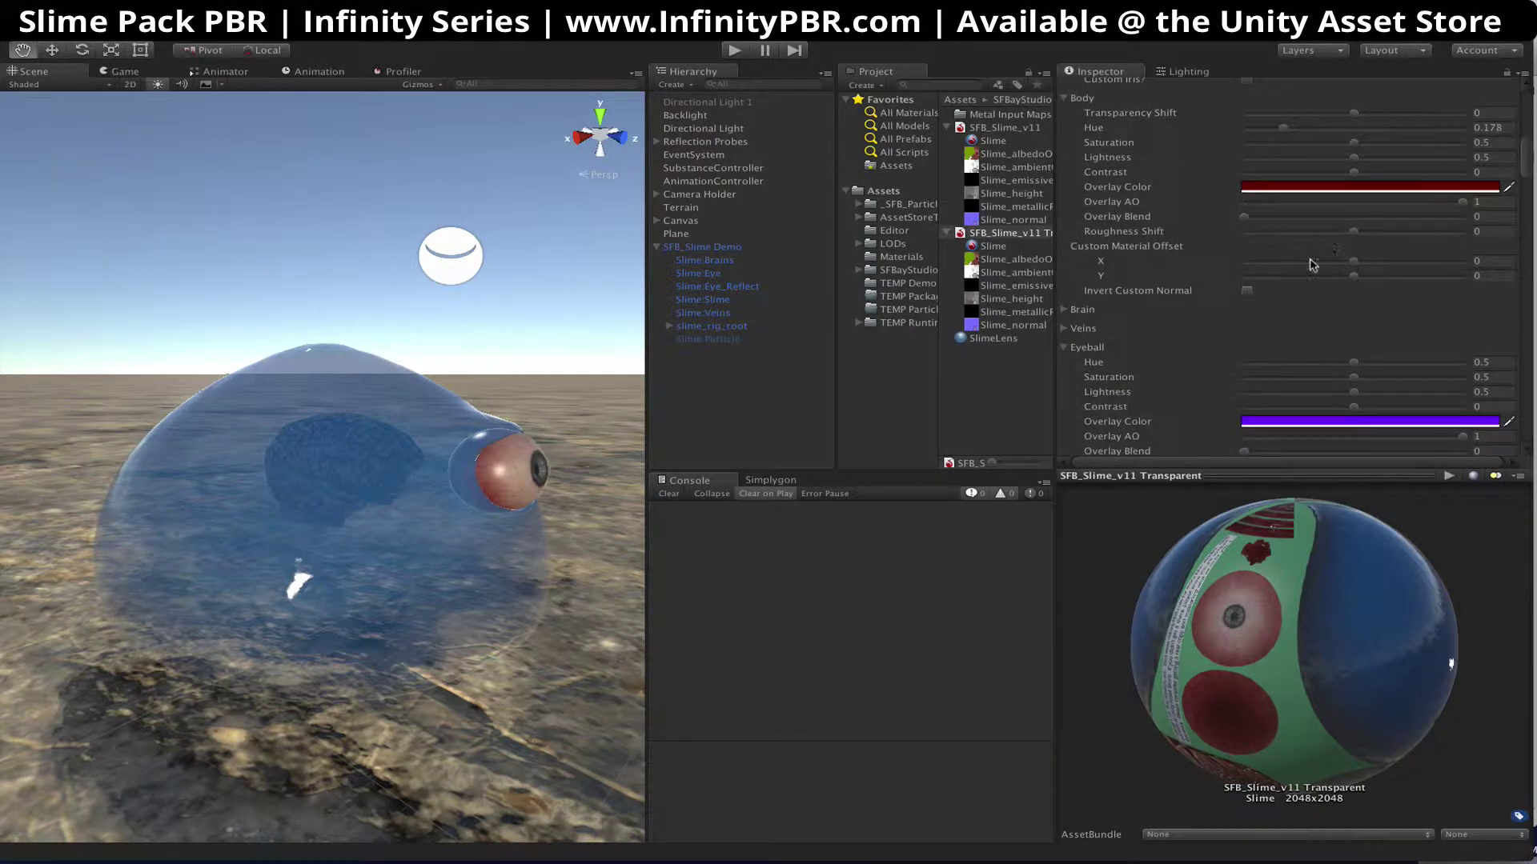
Expand and collapse the Brain settings, then view the slime's brain and eye
scroll(1251, 311, down, 4)
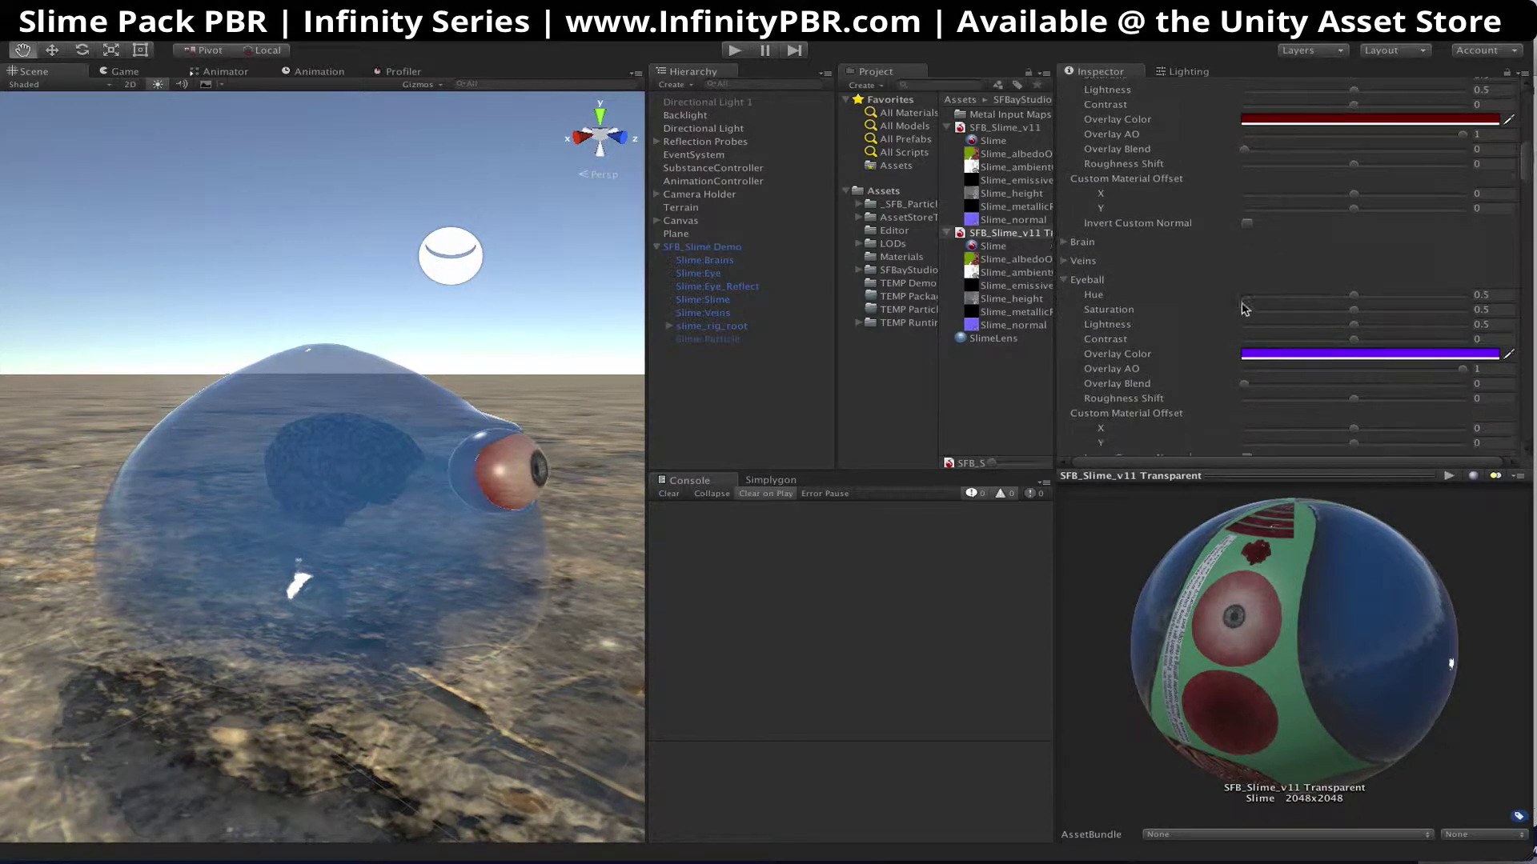
click(1065, 243)
click(1064, 243)
scroll(343, 509, up, 5)
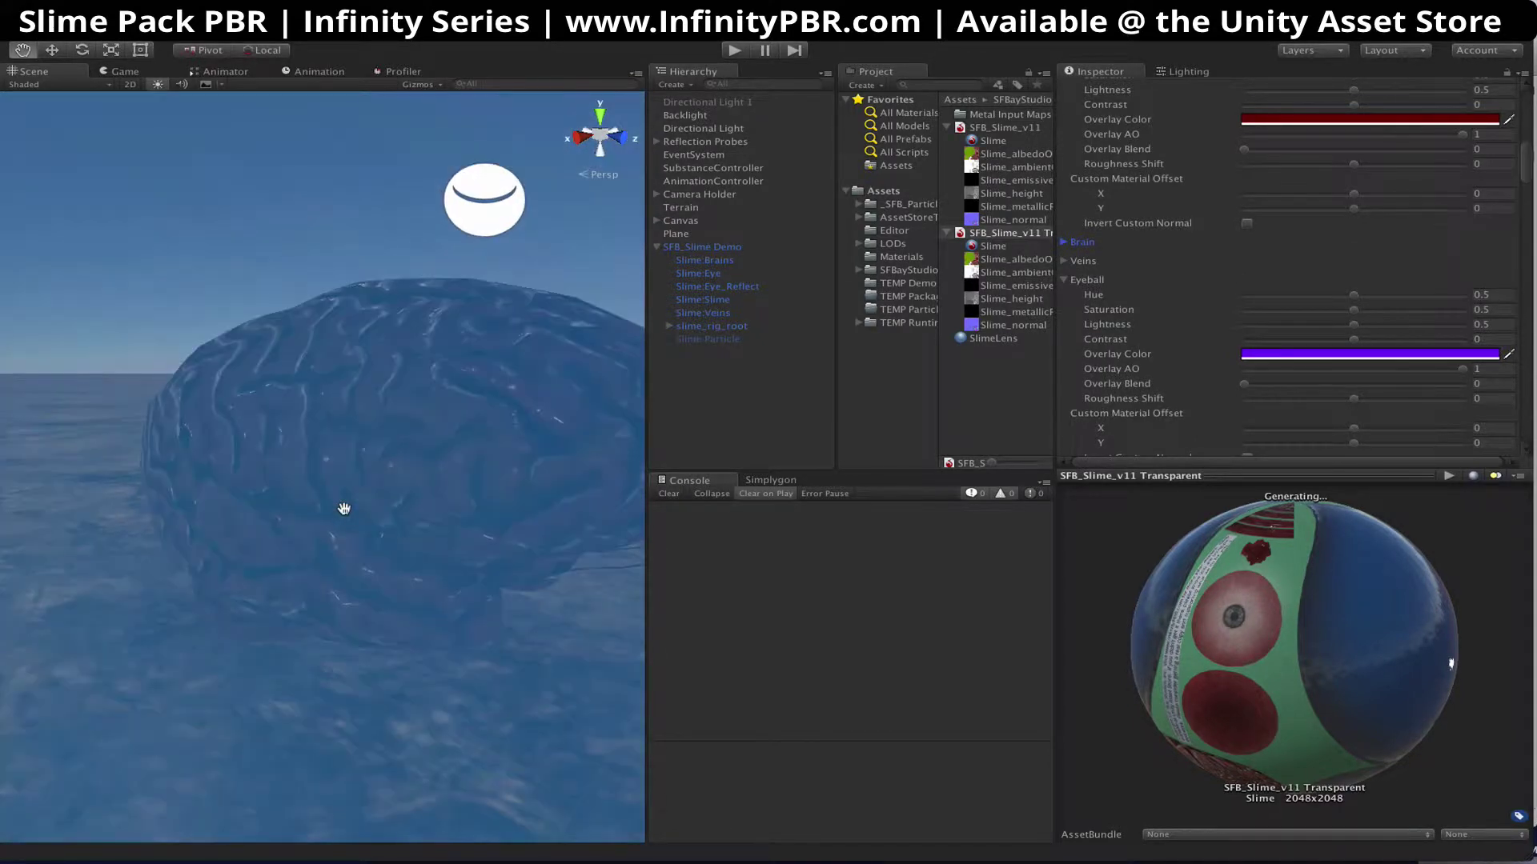
alt+drag(342, 510, 410, 492)
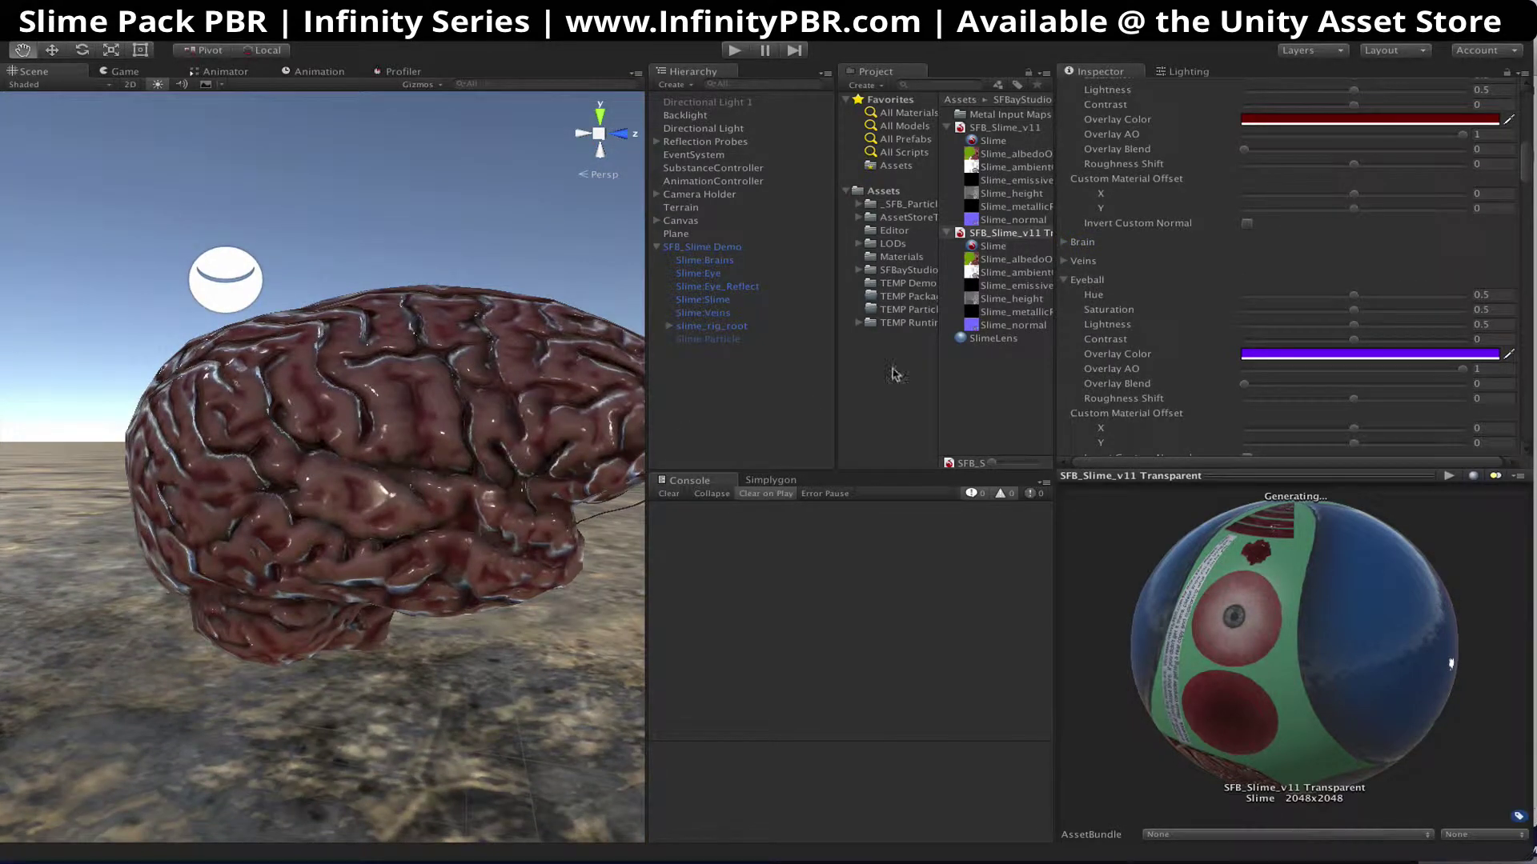
Collapse the Eyeball settings and expand the Iris settings
scroll(523, 397, down, 5)
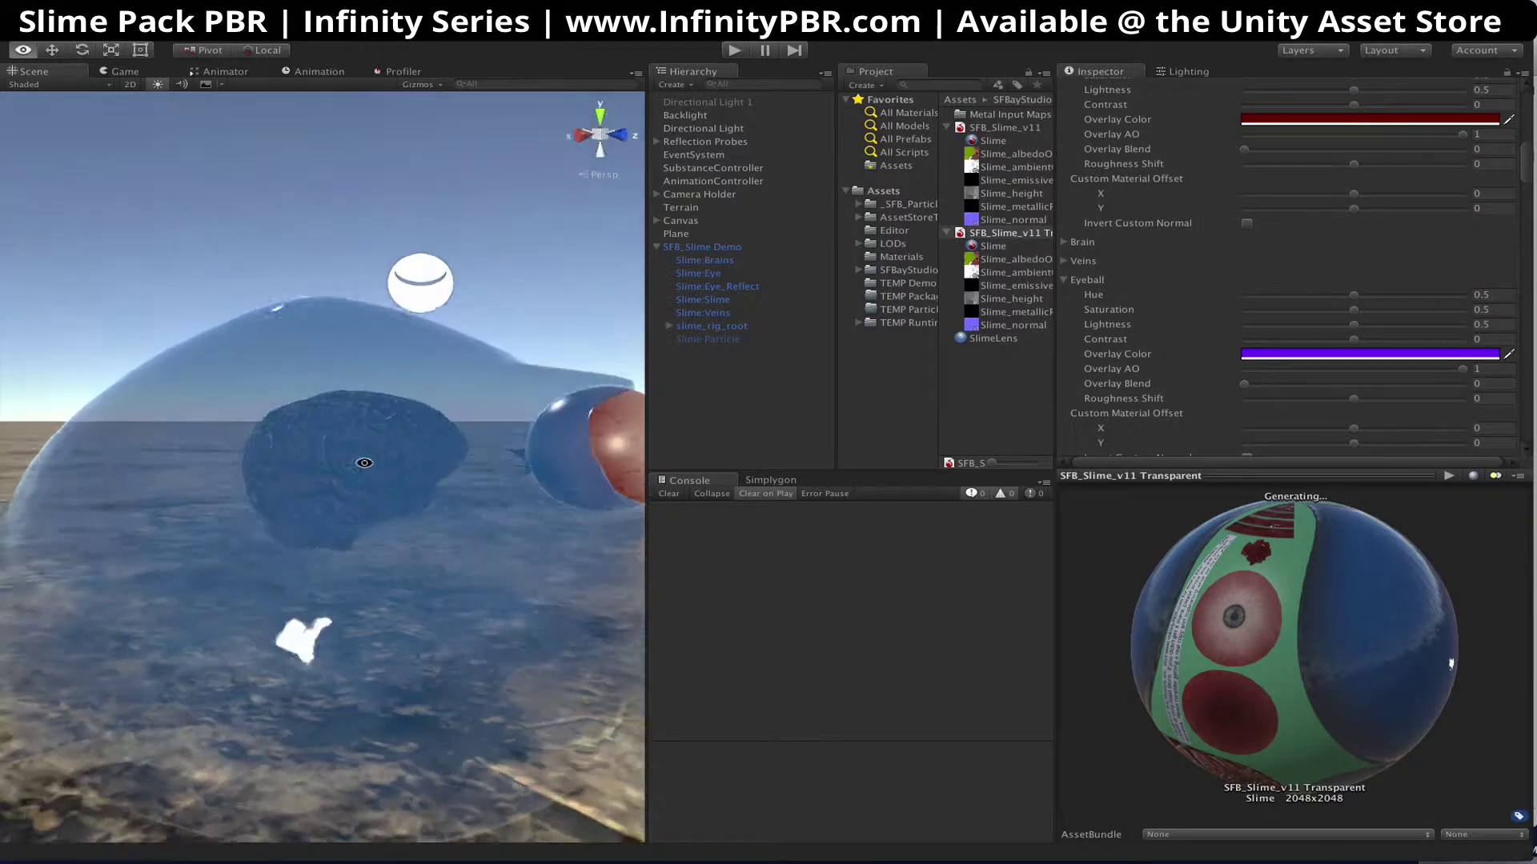
scroll(1164, 337, down, 3)
alt+drag(550, 488, 383, 493)
click(1068, 202)
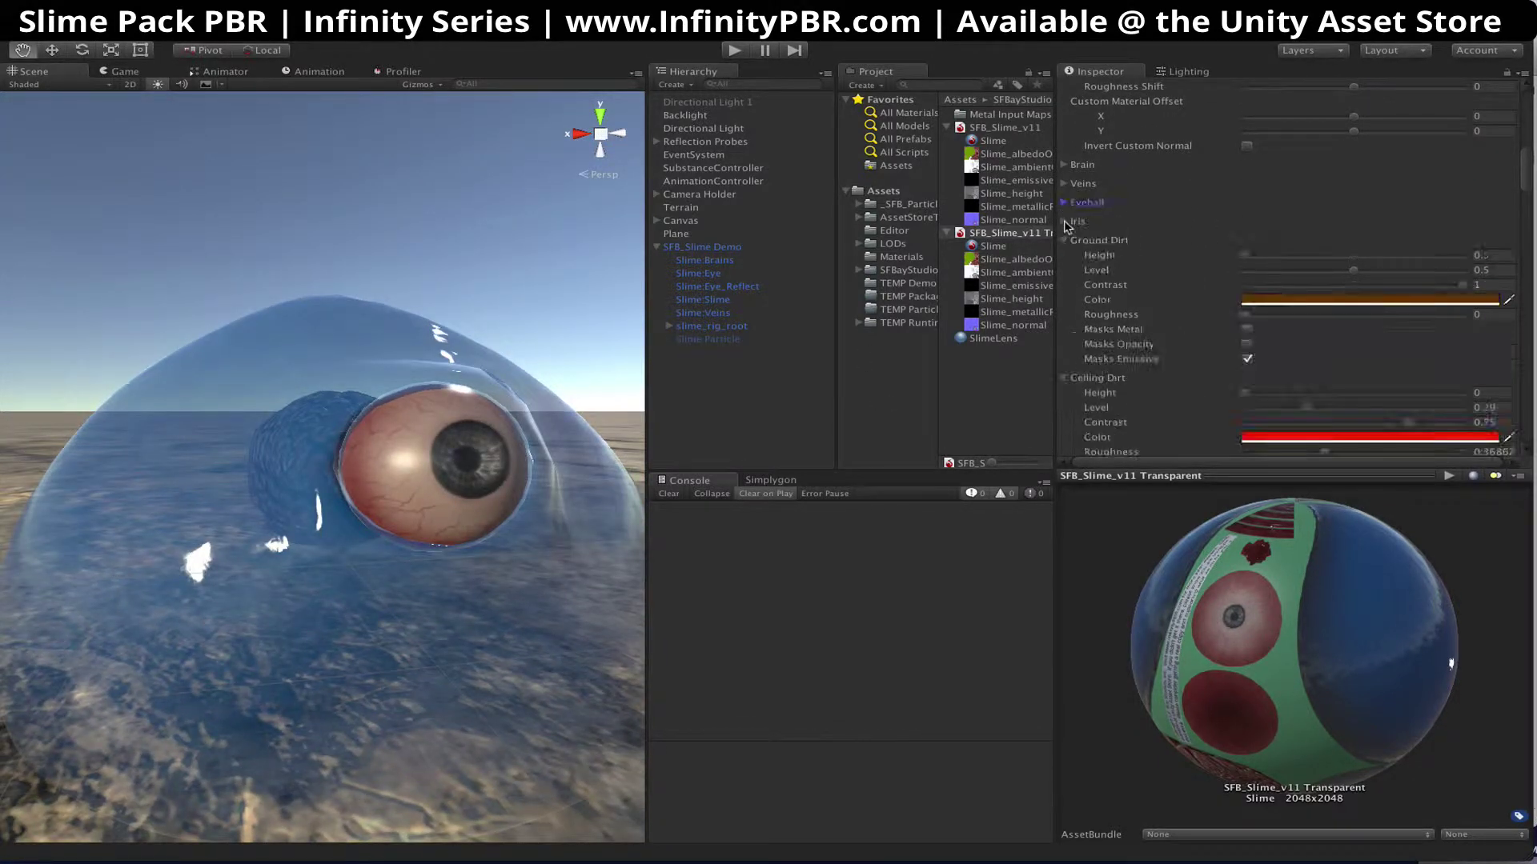
click(1069, 221)
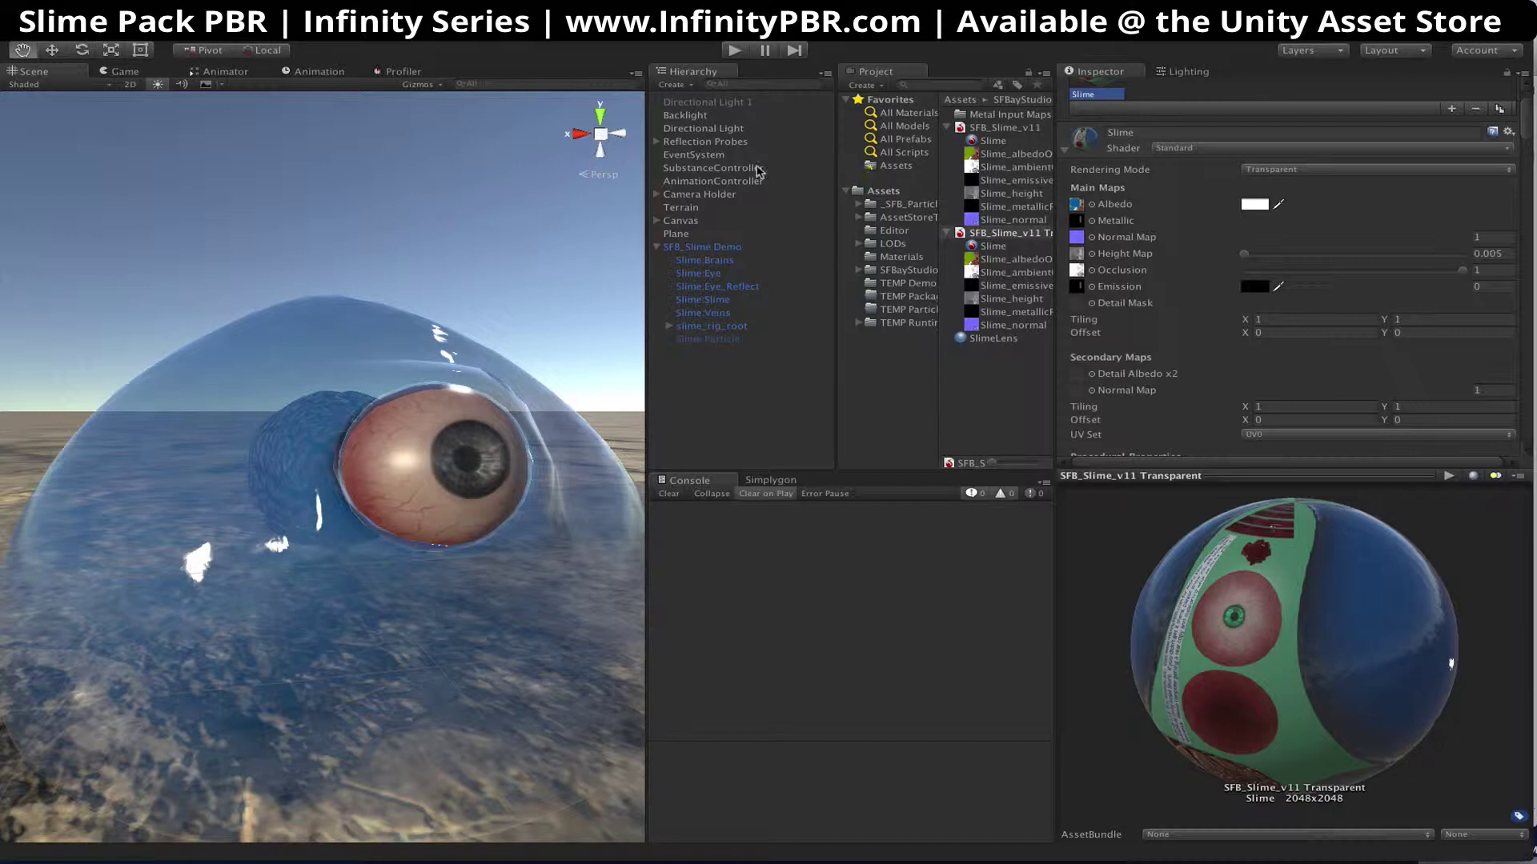
Apply the Slime material to the Slime:Slime object and inspect the slime's eye
alt+drag(346, 387, 360, 458)
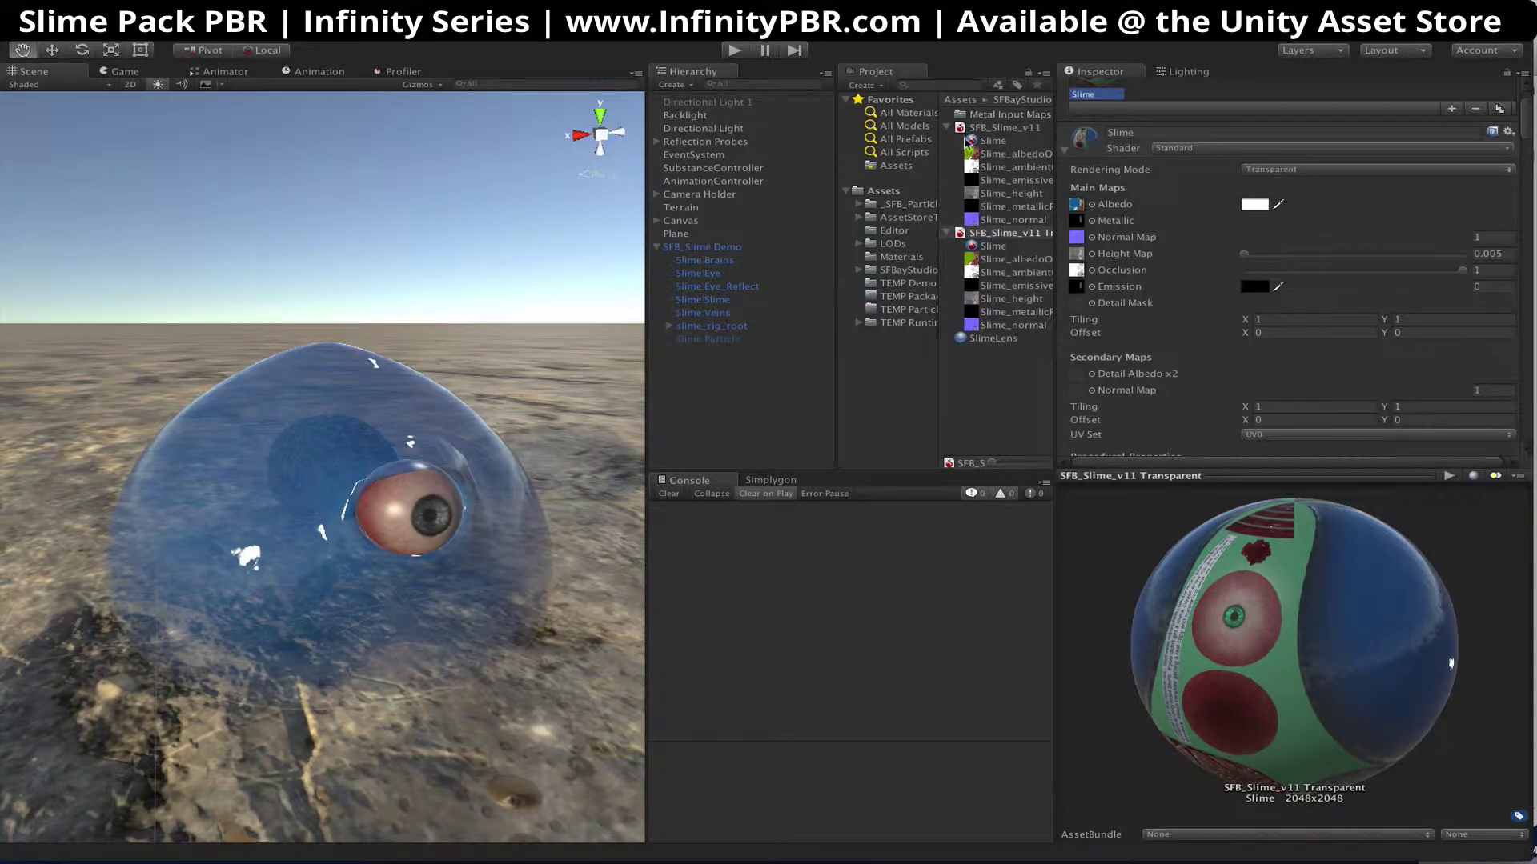
scroll(543, 480, up, 2)
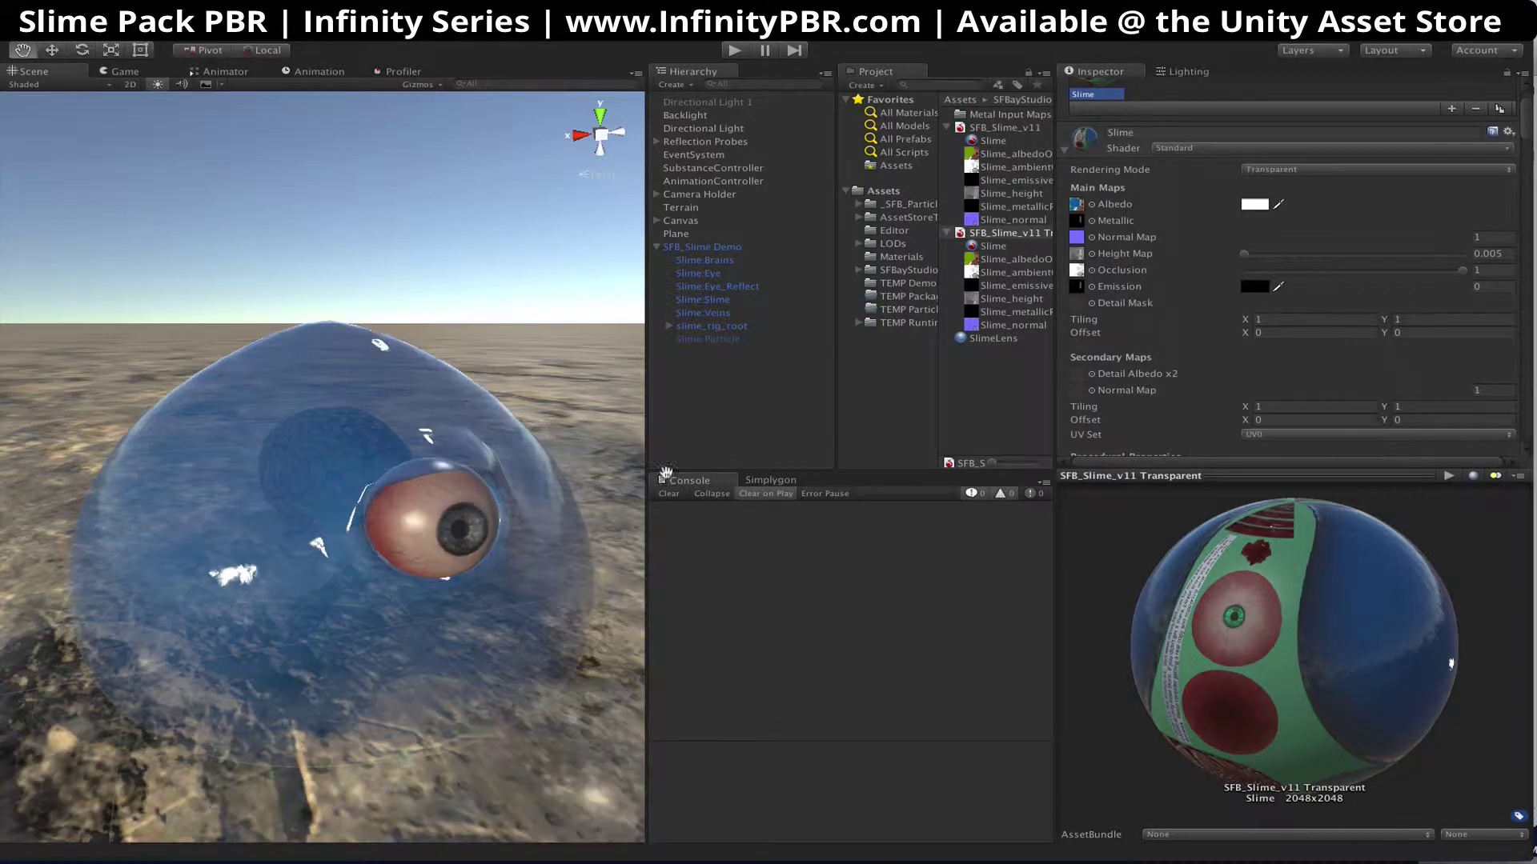
alt+drag(500, 619, 442, 514)
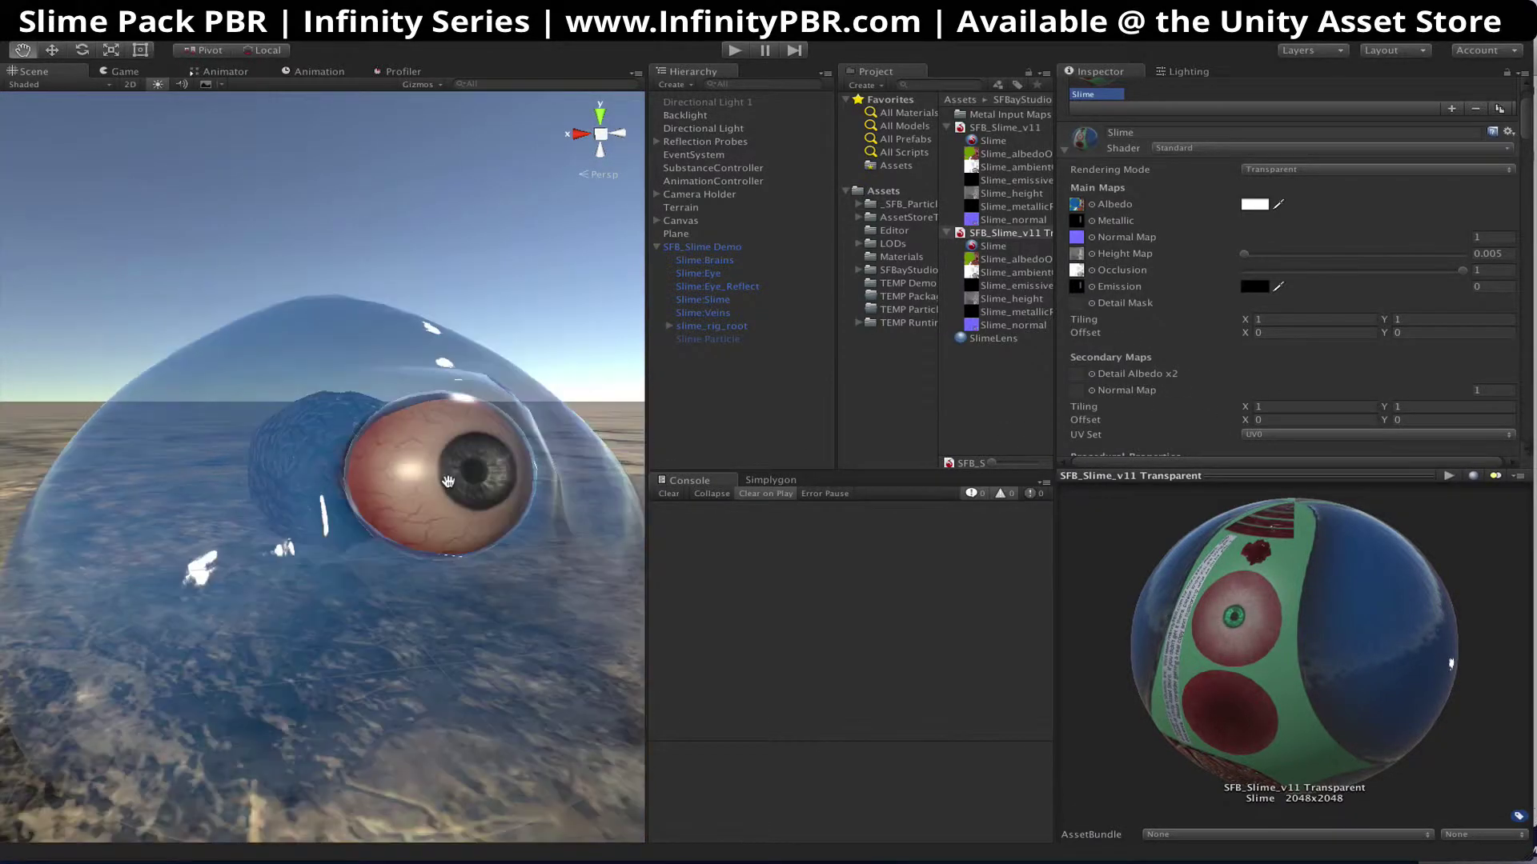
drag(996, 248, 703, 272)
drag(521, 461, 508, 462)
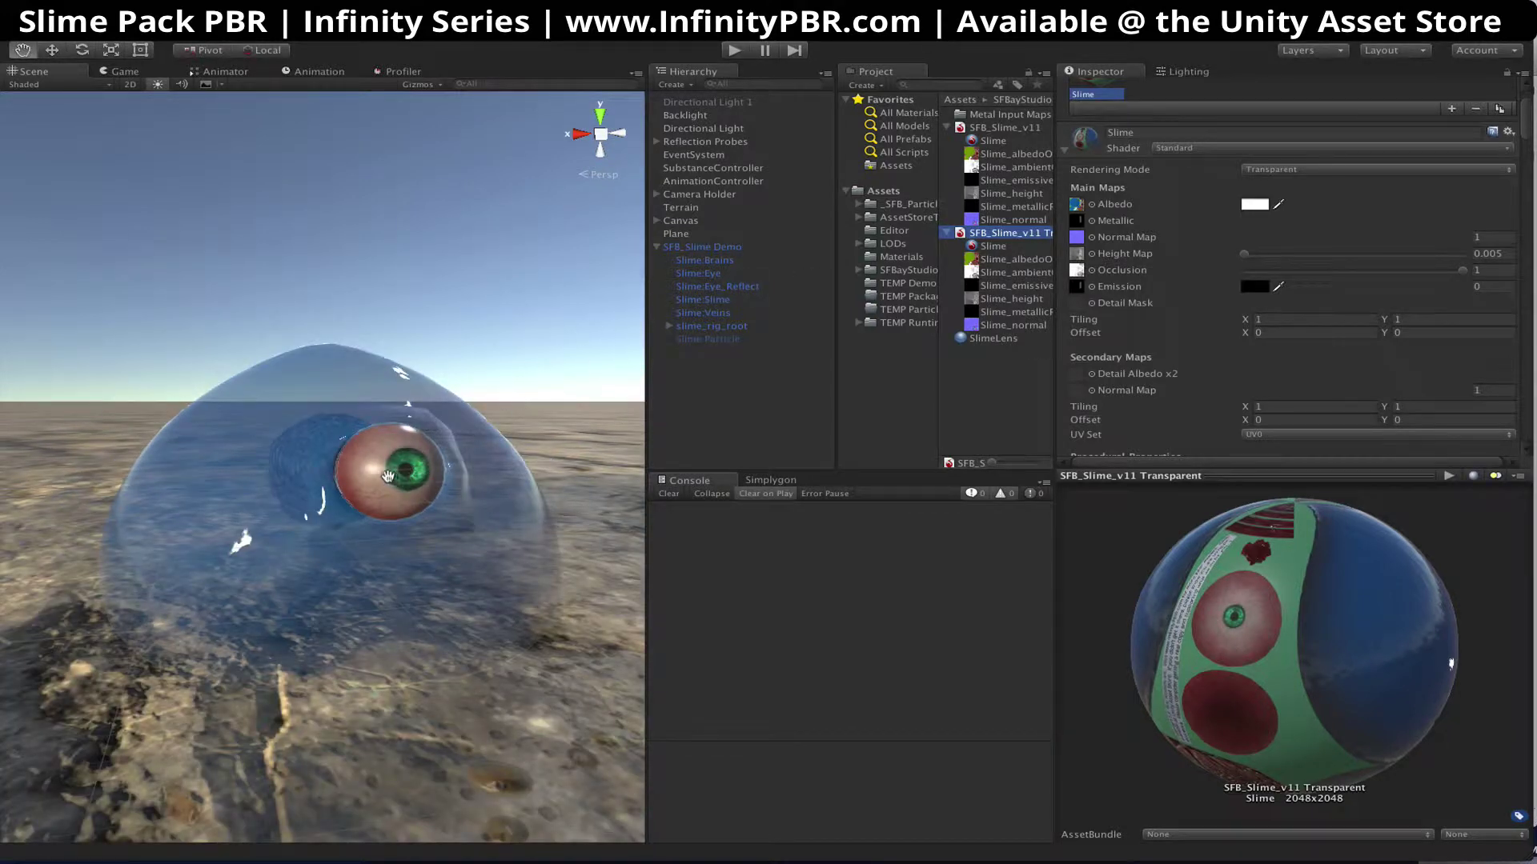
alt+drag(371, 478, 184, 434)
scroll(342, 489, up, 5)
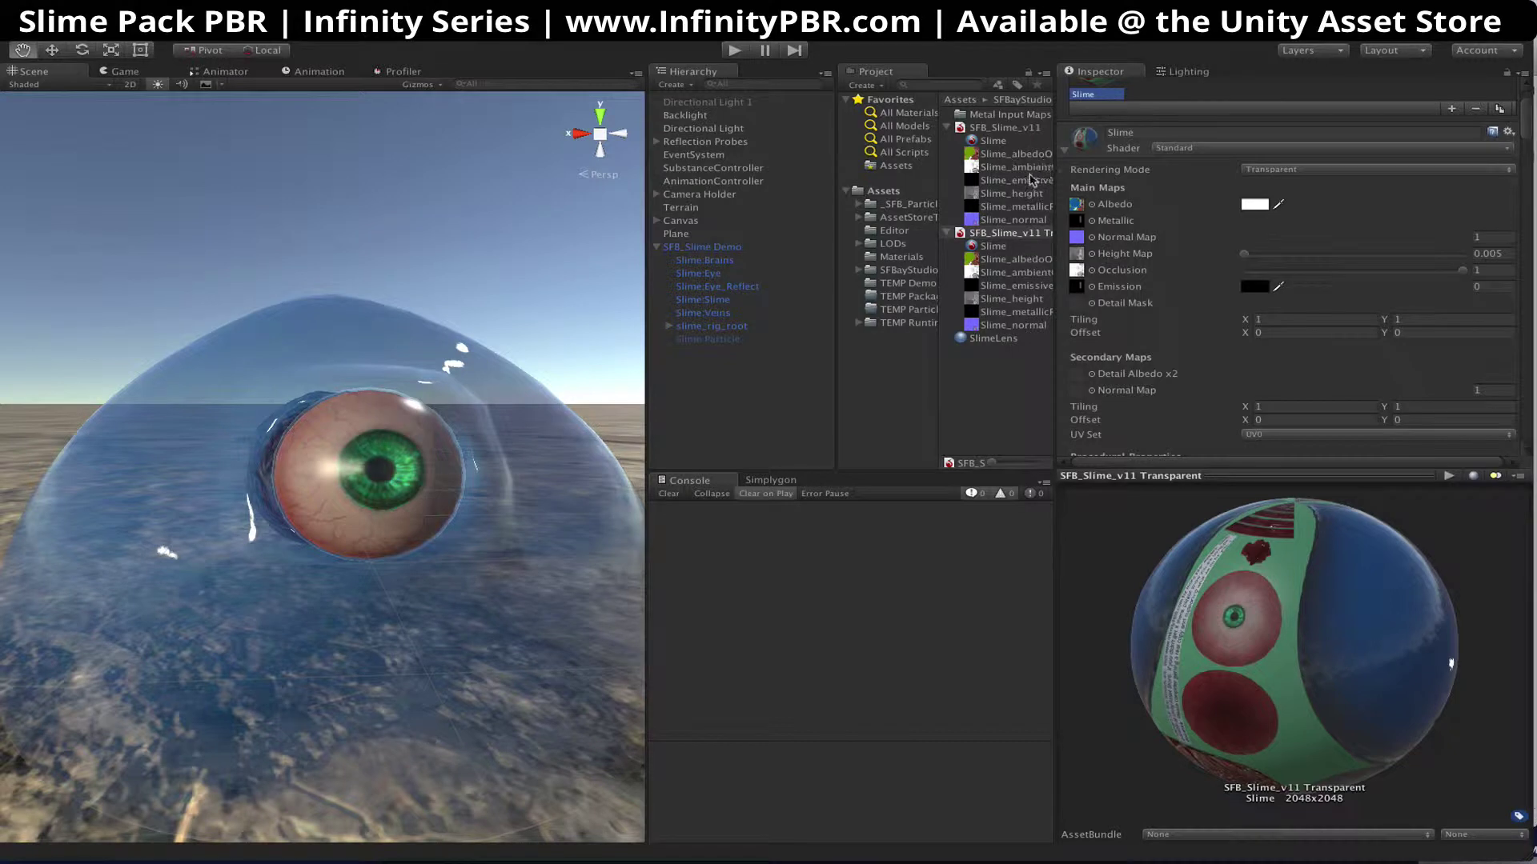
Make the iris red with Iris Hue 0 and Saturation 0.736
scroll(1192, 301, down, 15)
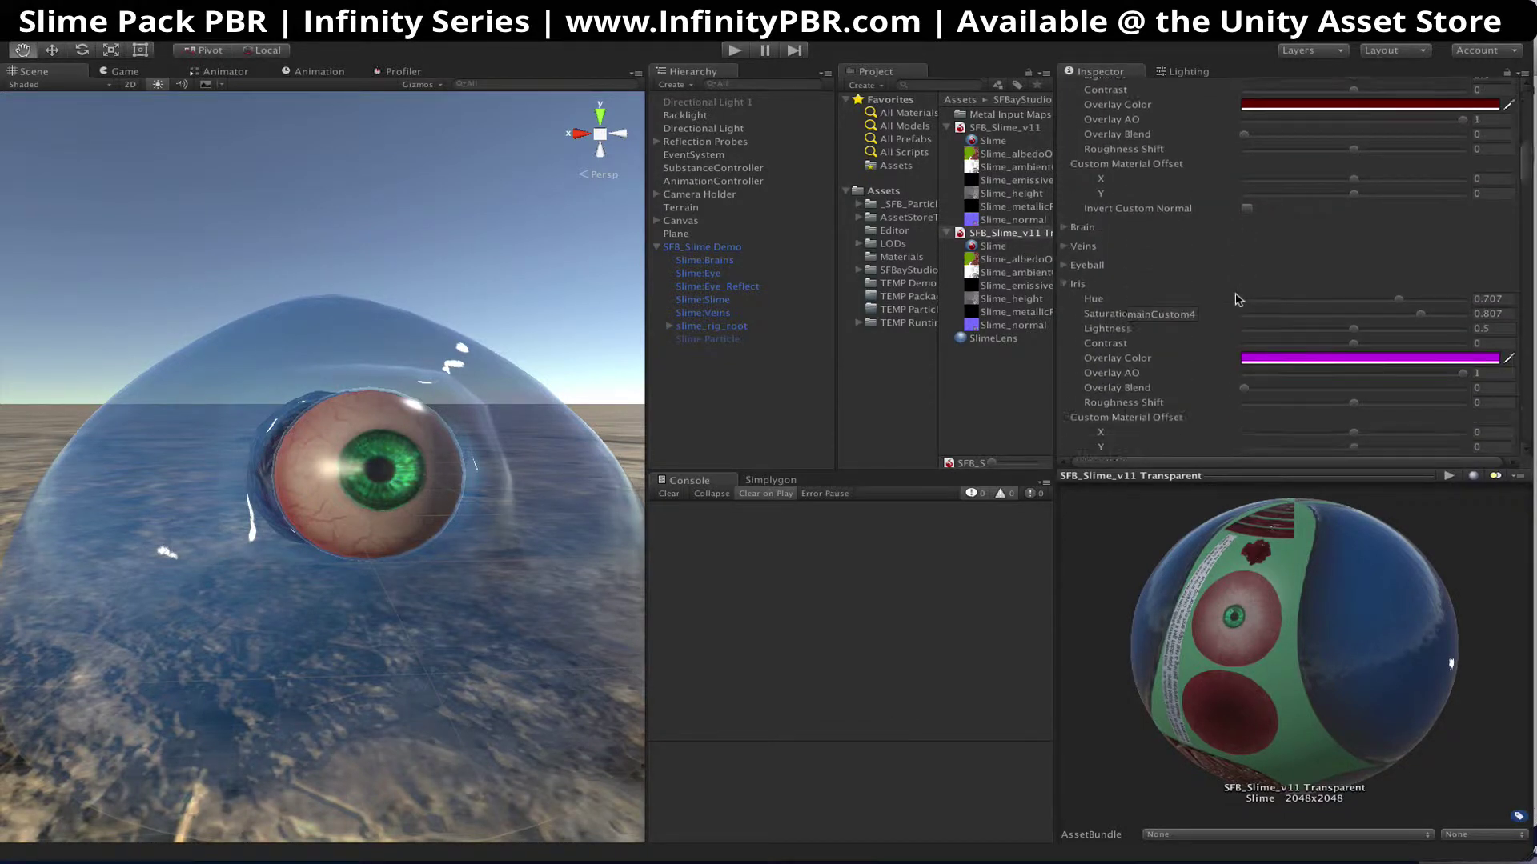
scroll(1236, 299, down, 2)
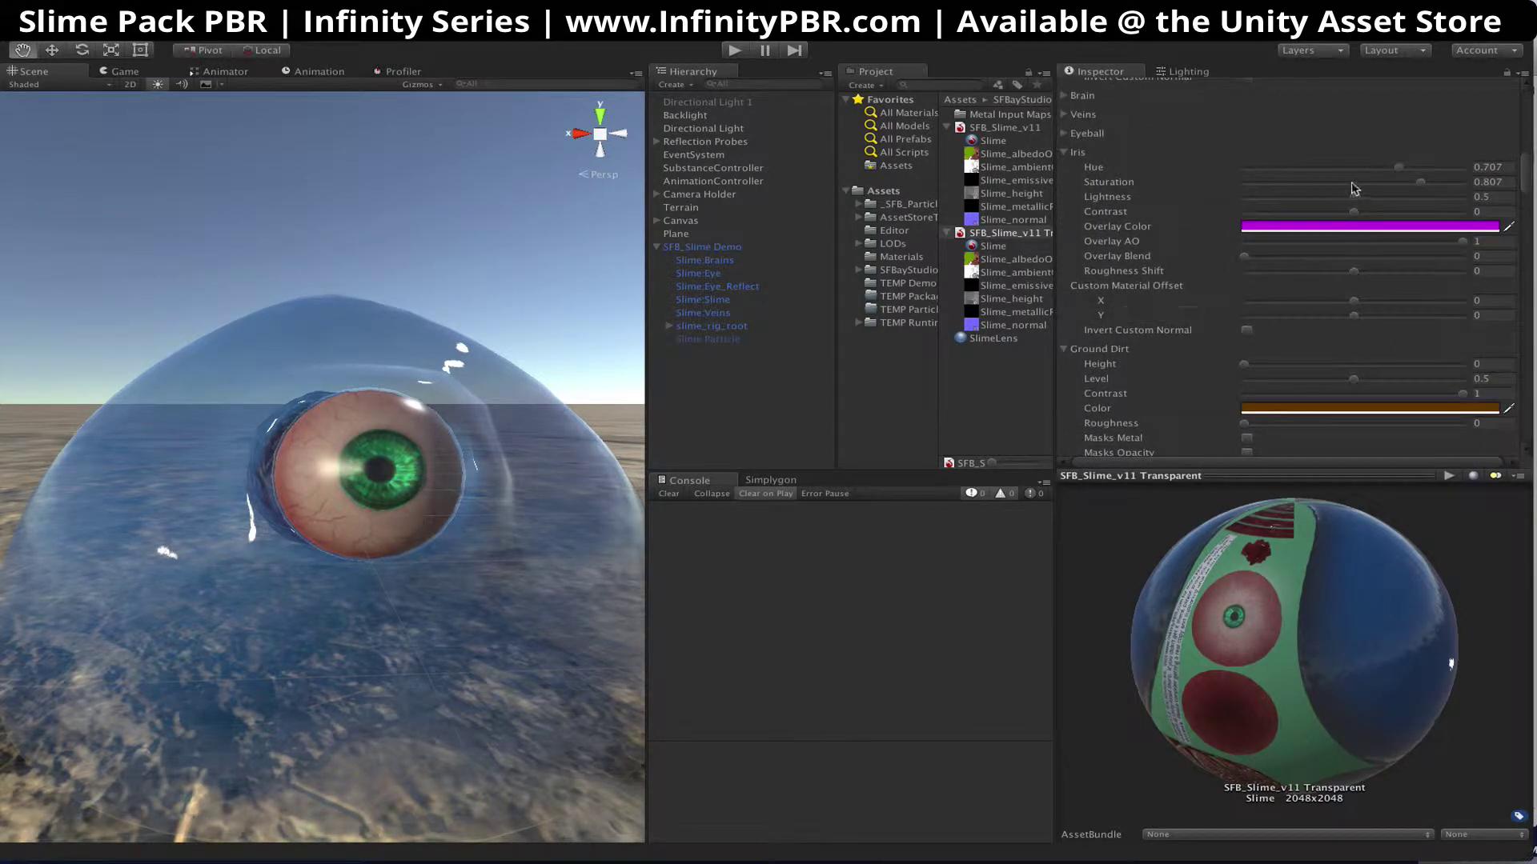
click(1352, 181)
click(1387, 167)
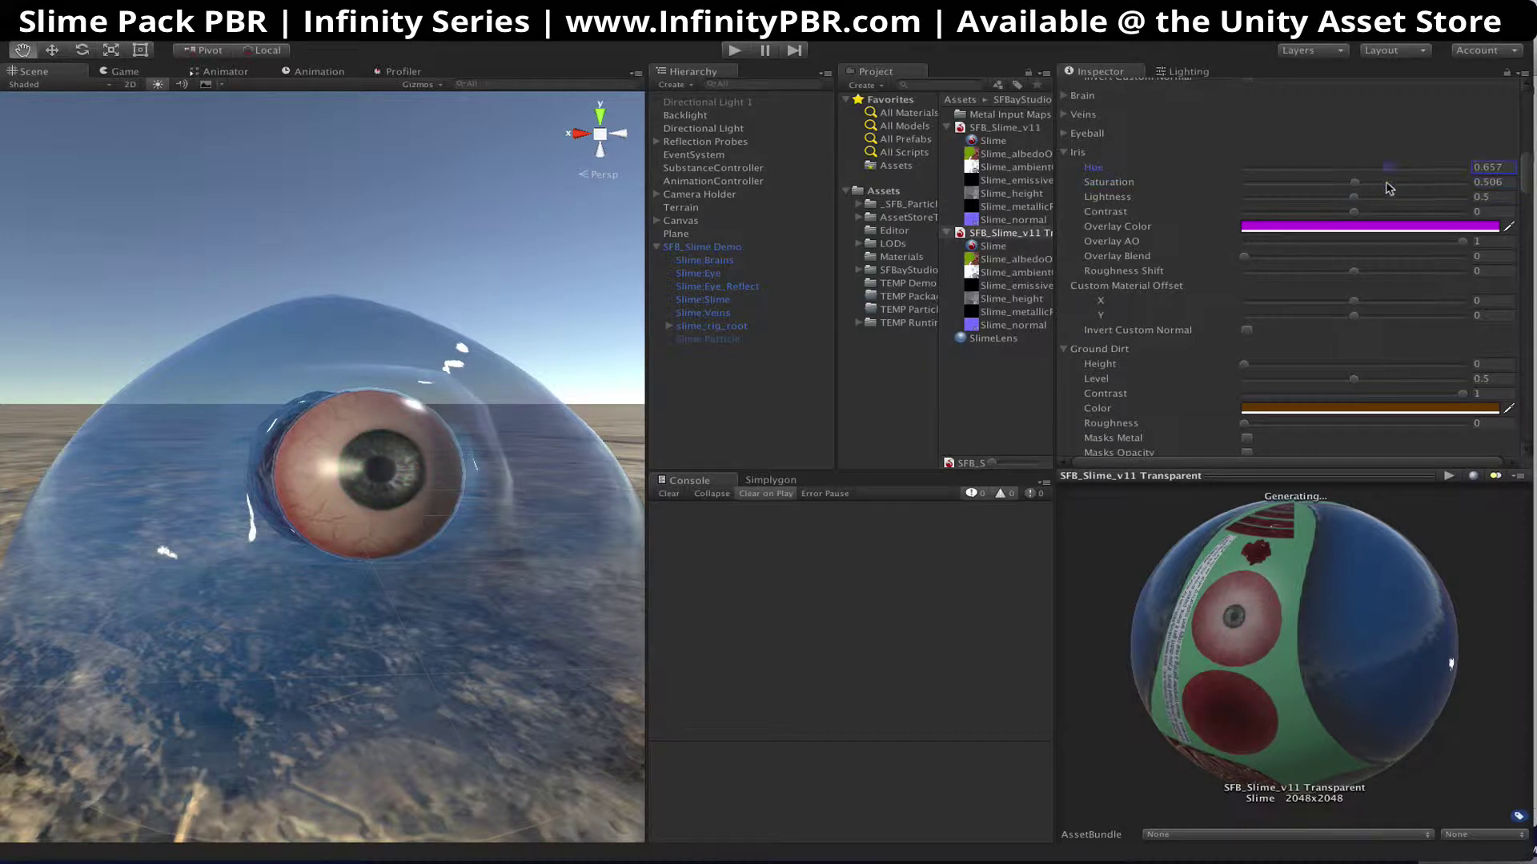
click(1405, 182)
click(1241, 167)
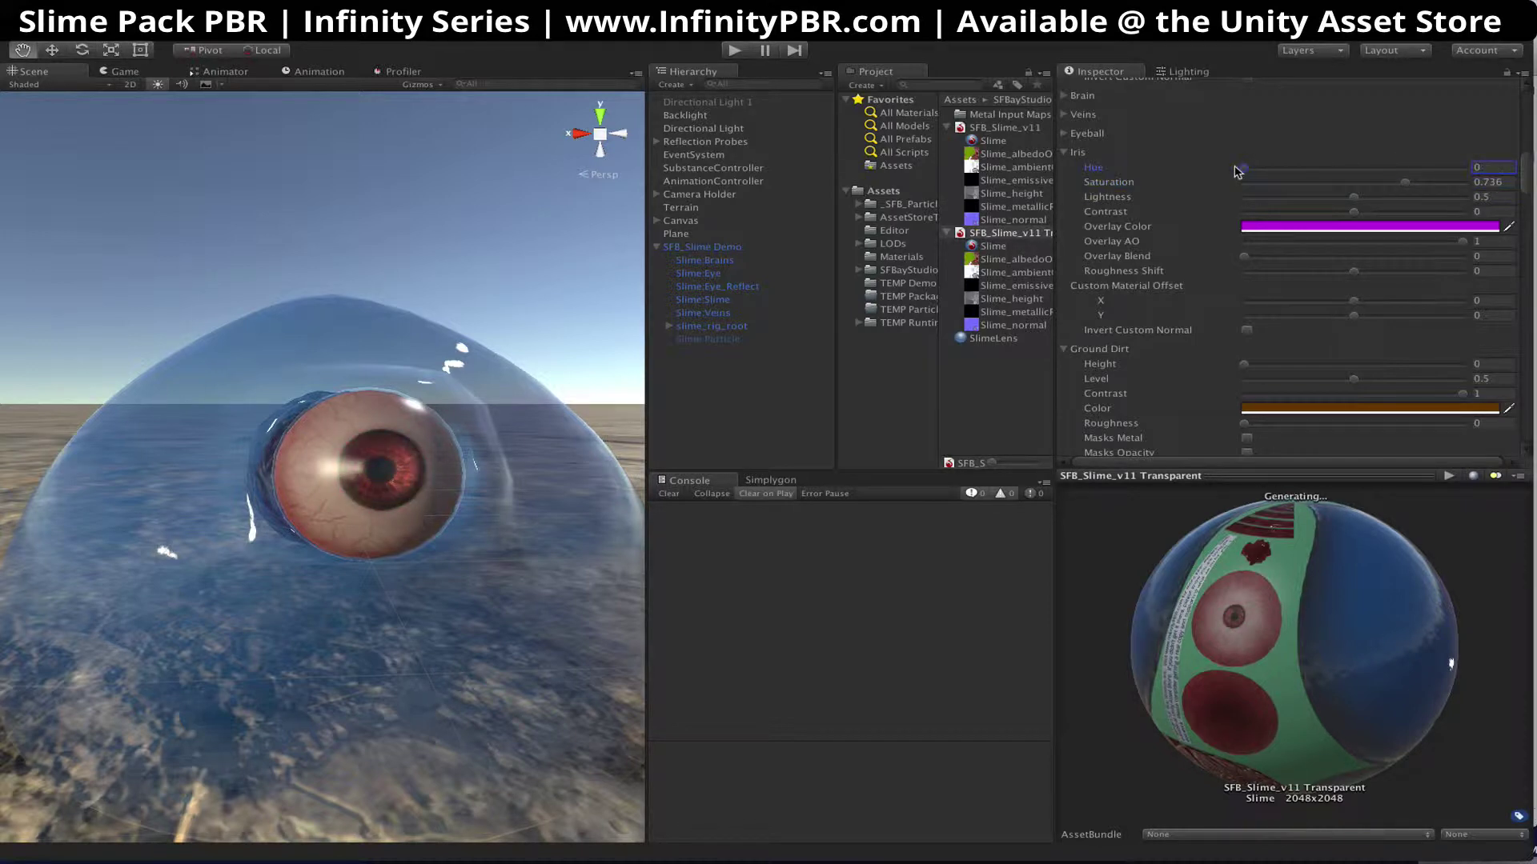
alt+drag(337, 439, 622, 470)
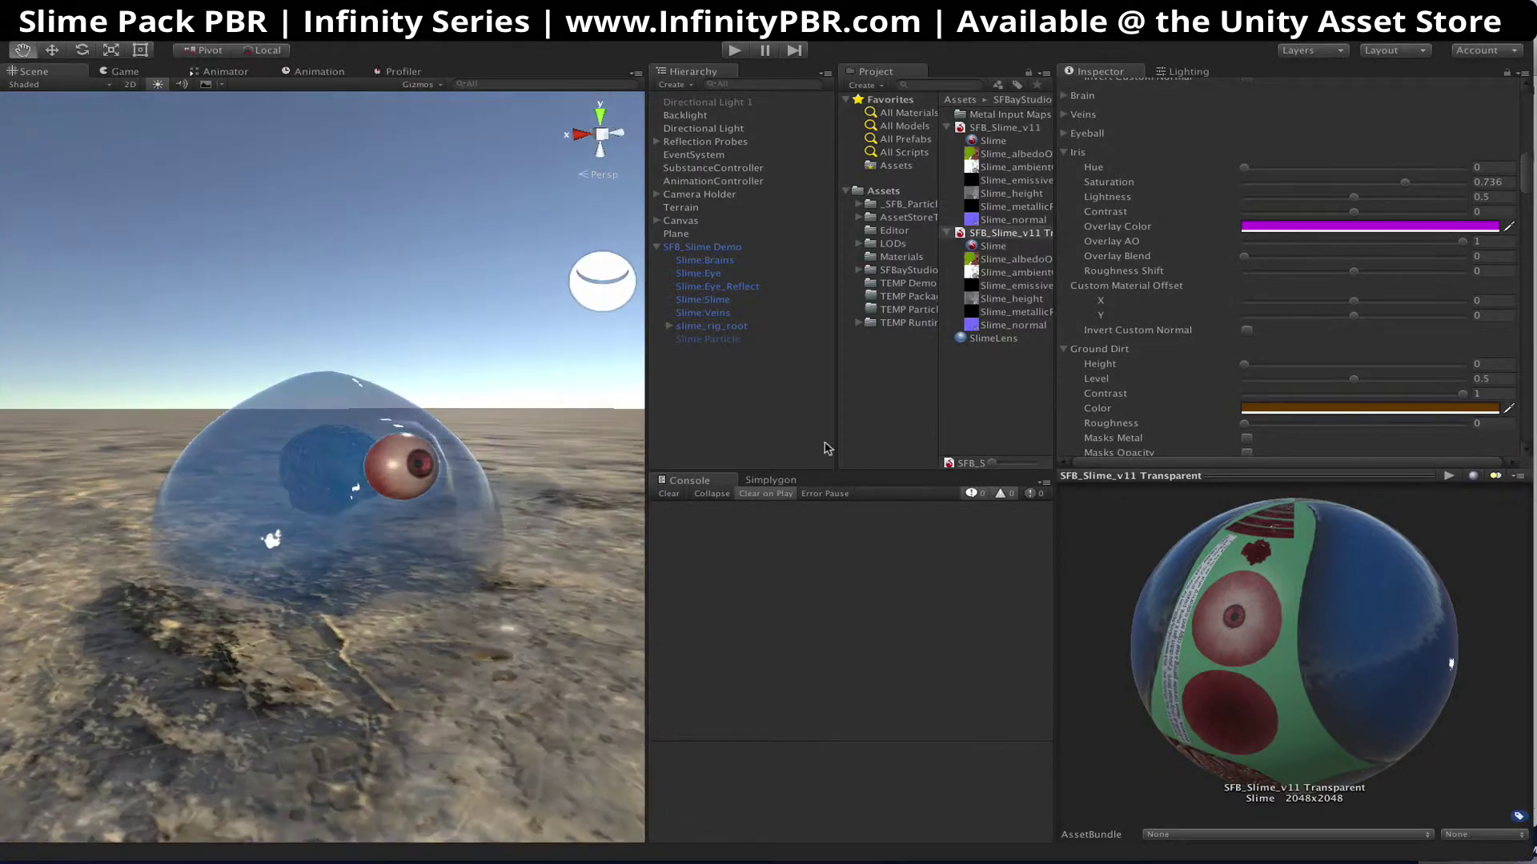
scroll(1247, 300, down, 3)
scroll(1246, 300, down, 1)
Give Ground Dirt Roughness 0.669 and Height 0.364, and enable Masks Opacity
alt+drag(429, 468, 512, 480)
click(1390, 289)
click(1282, 232)
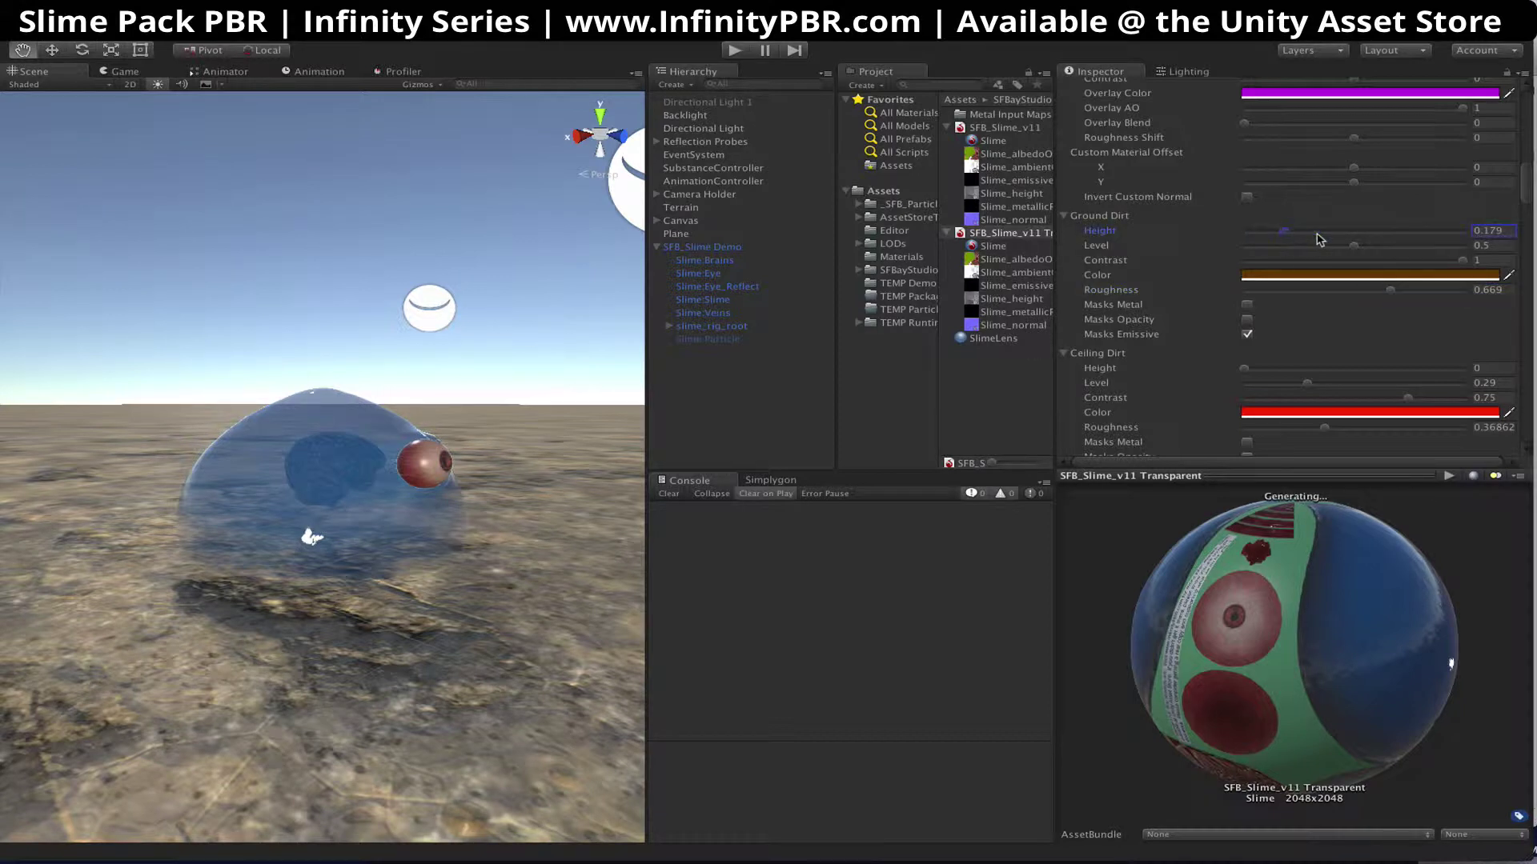
drag(1320, 239, 1325, 236)
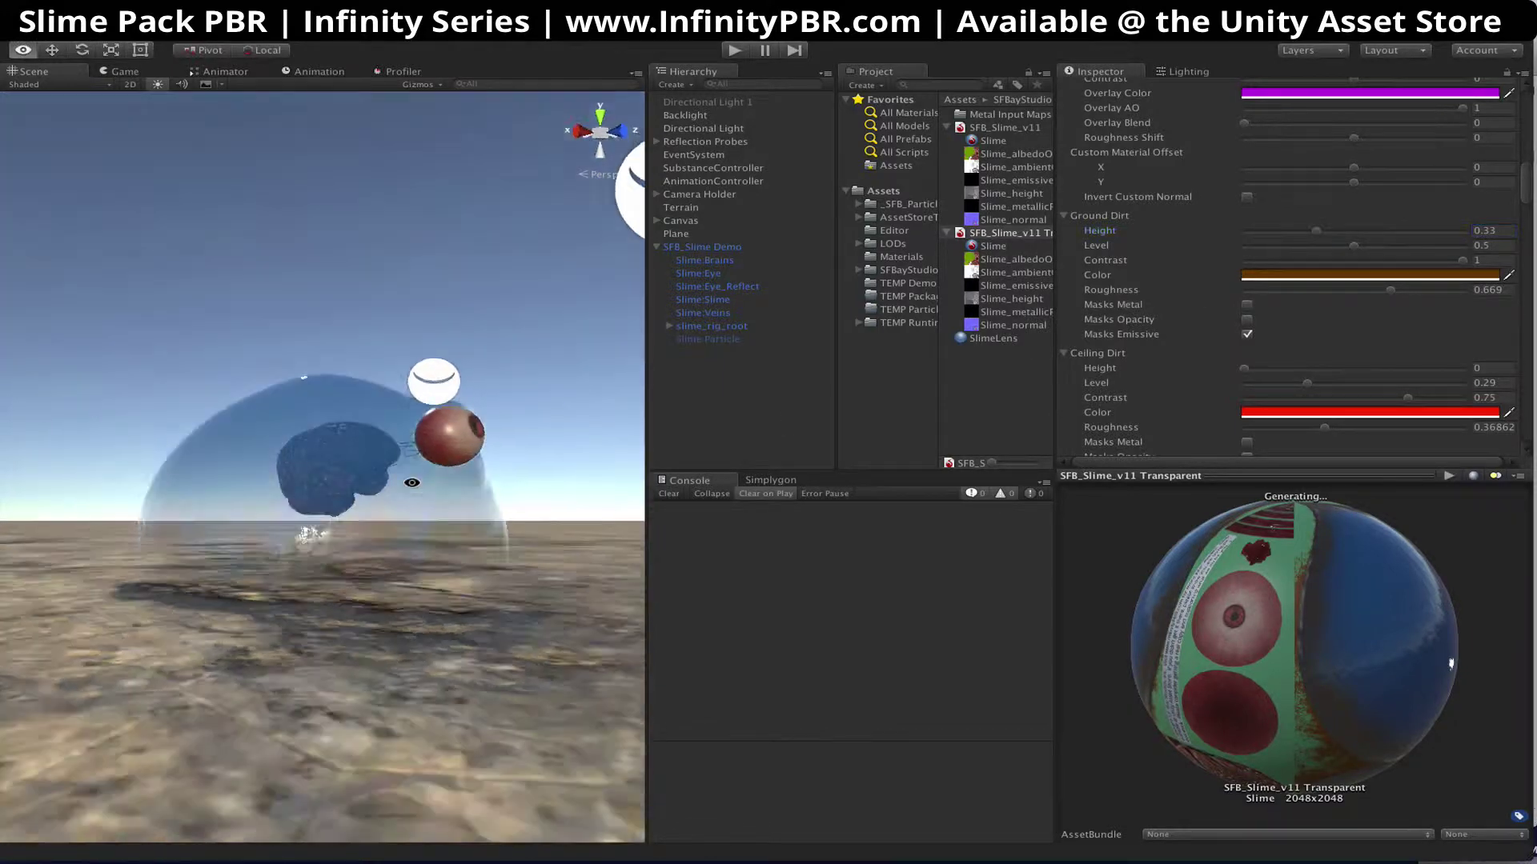
alt+drag(421, 550, 394, 520)
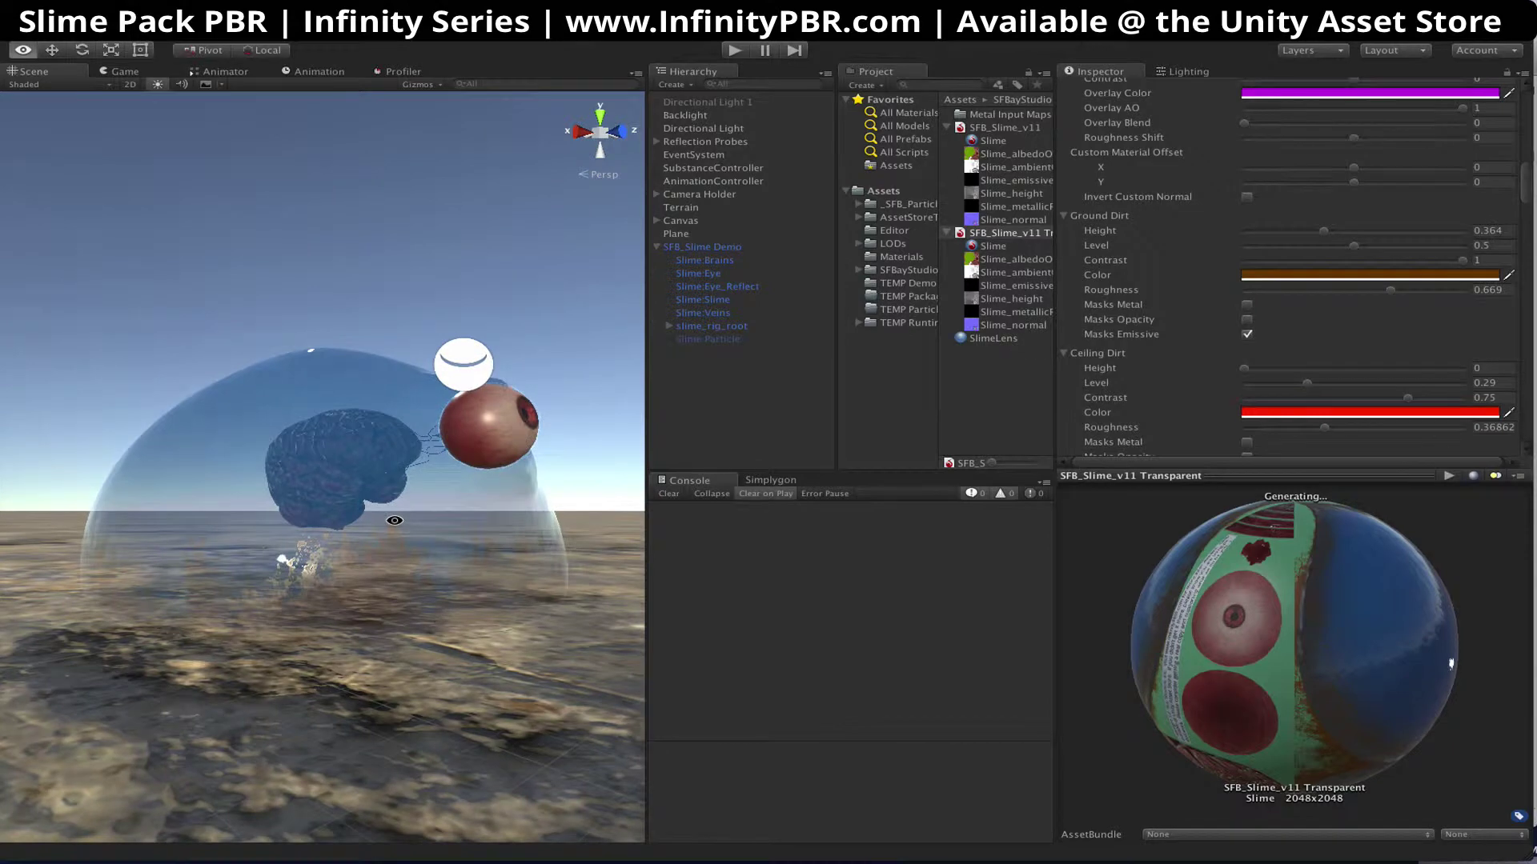
click(1244, 321)
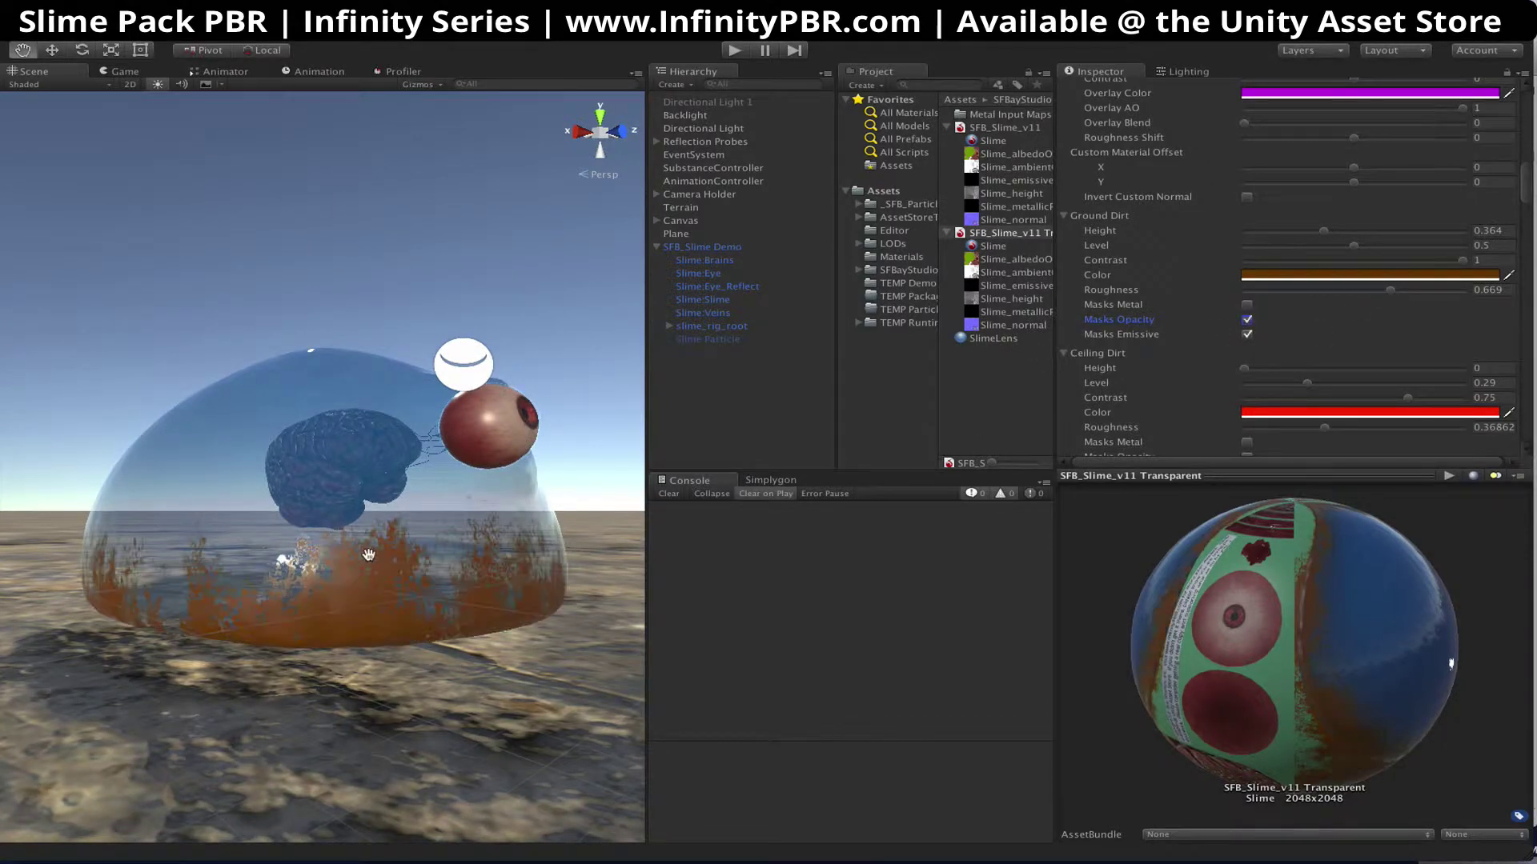
alt+drag(367, 557, 416, 552)
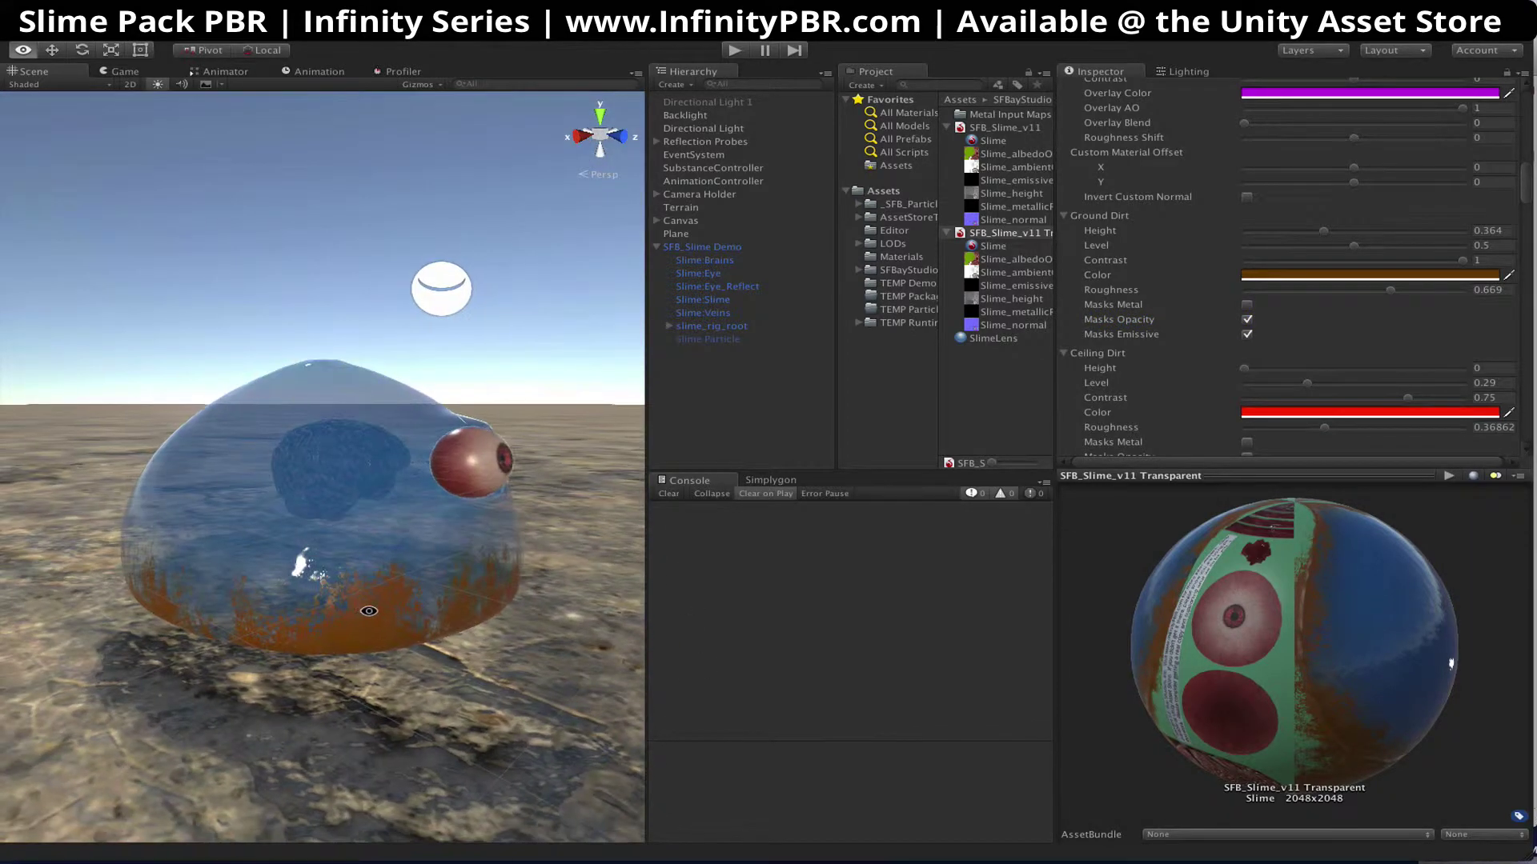
click(1384, 276)
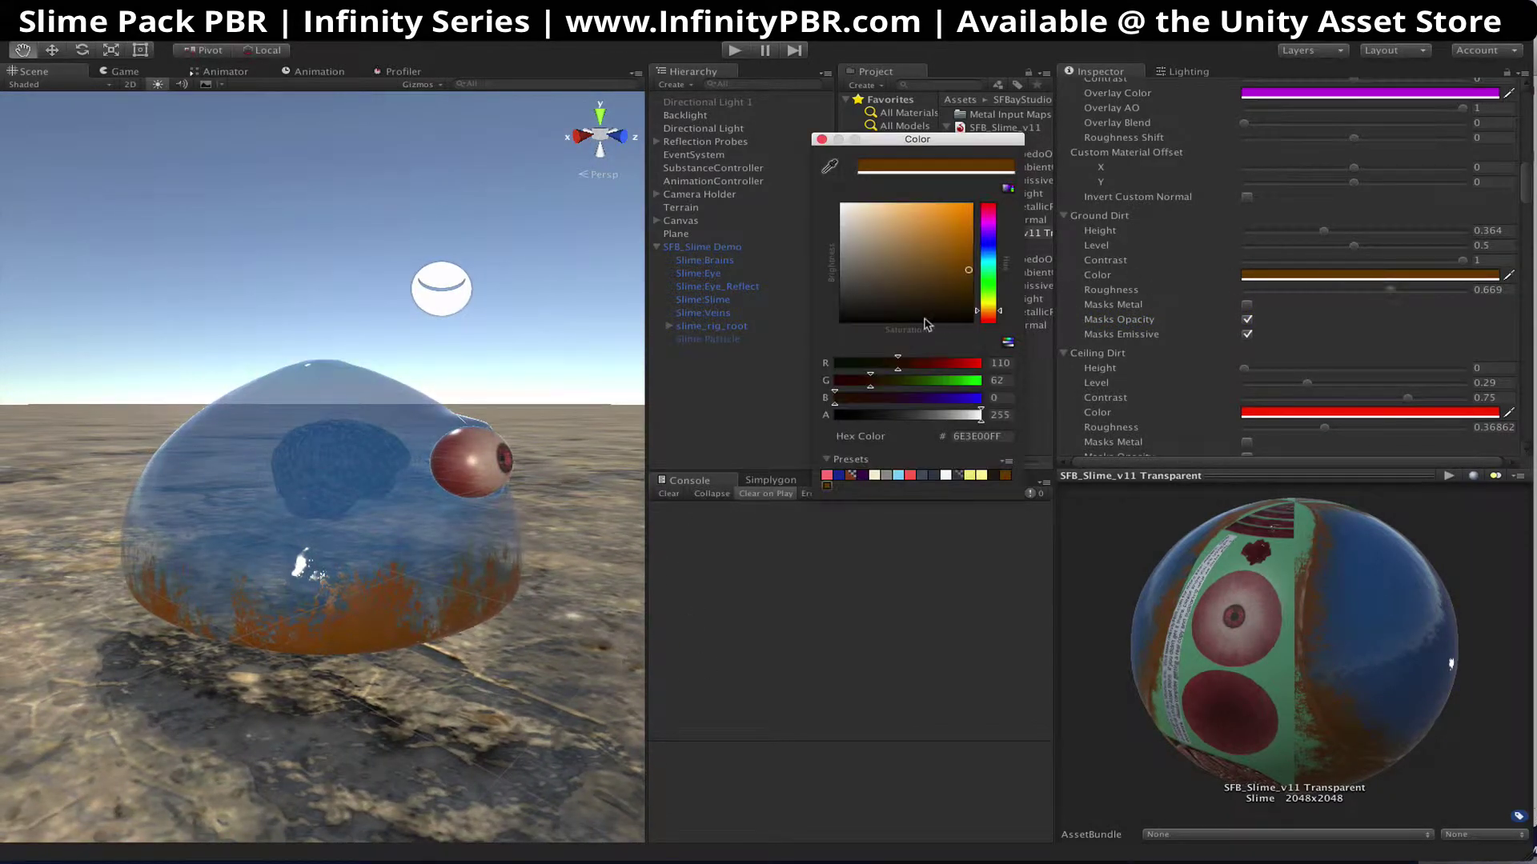
Darken the Ground Dirt colour; set Contrast 0.422, Level 0.69, Height 0.163, Roughness 0.389
drag(933, 298, 951, 296)
click(822, 140)
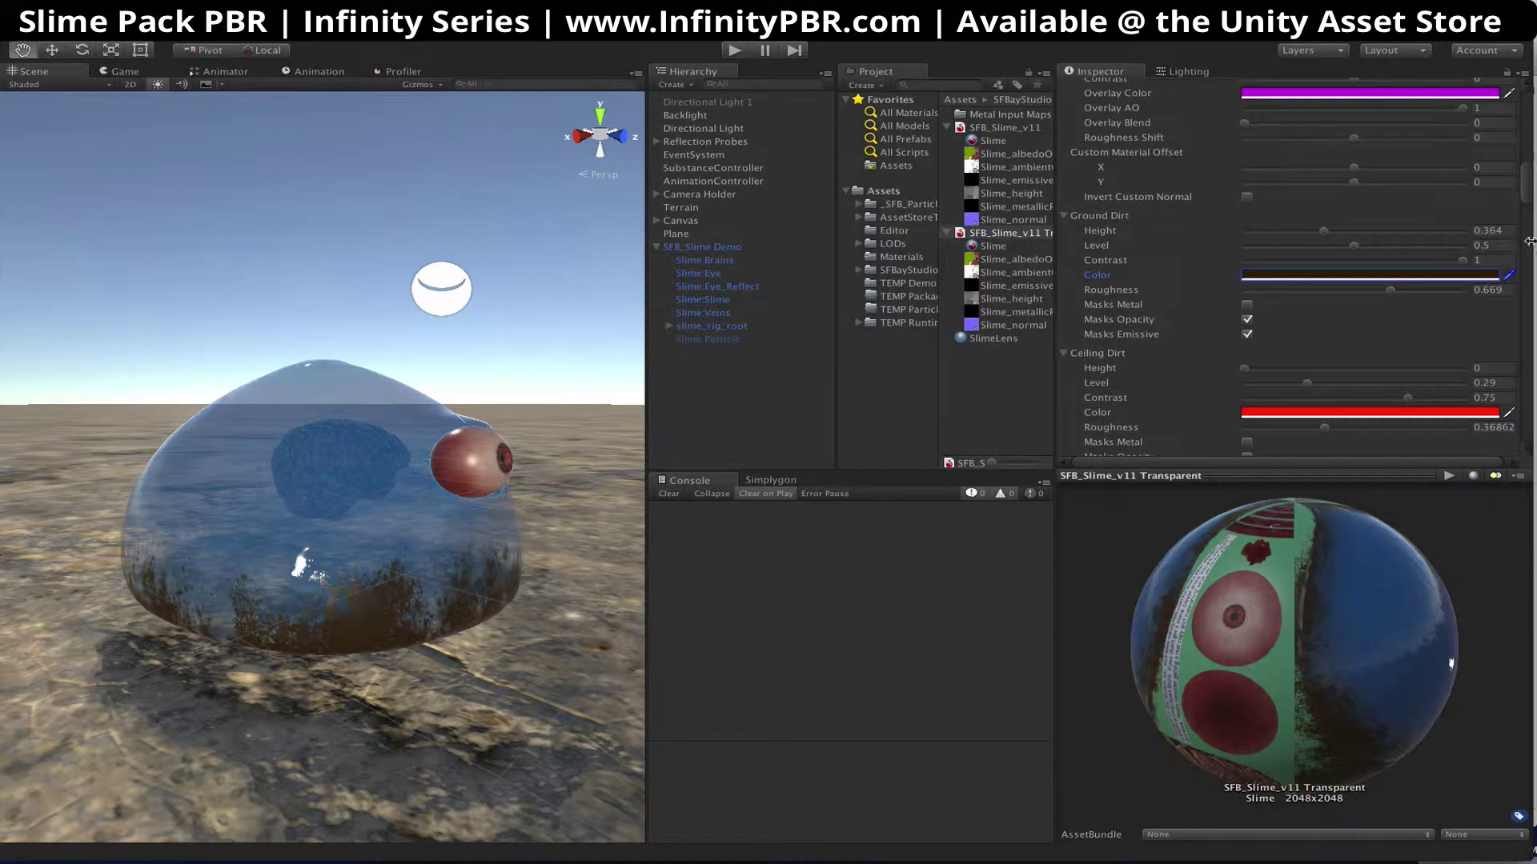
drag(1351, 263, 1310, 262)
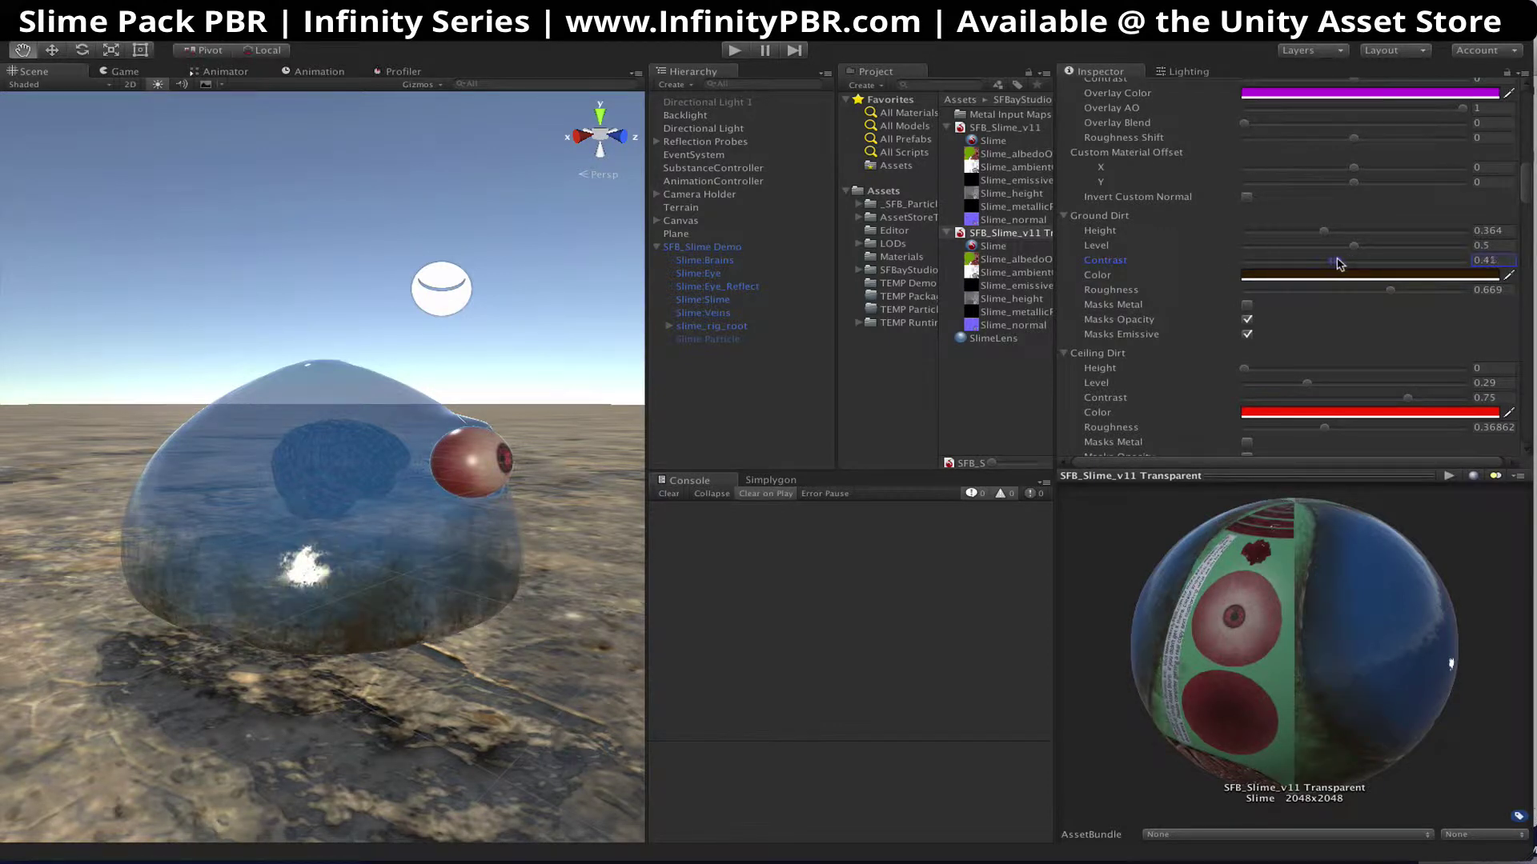
click(1395, 245)
drag(1323, 231, 1281, 233)
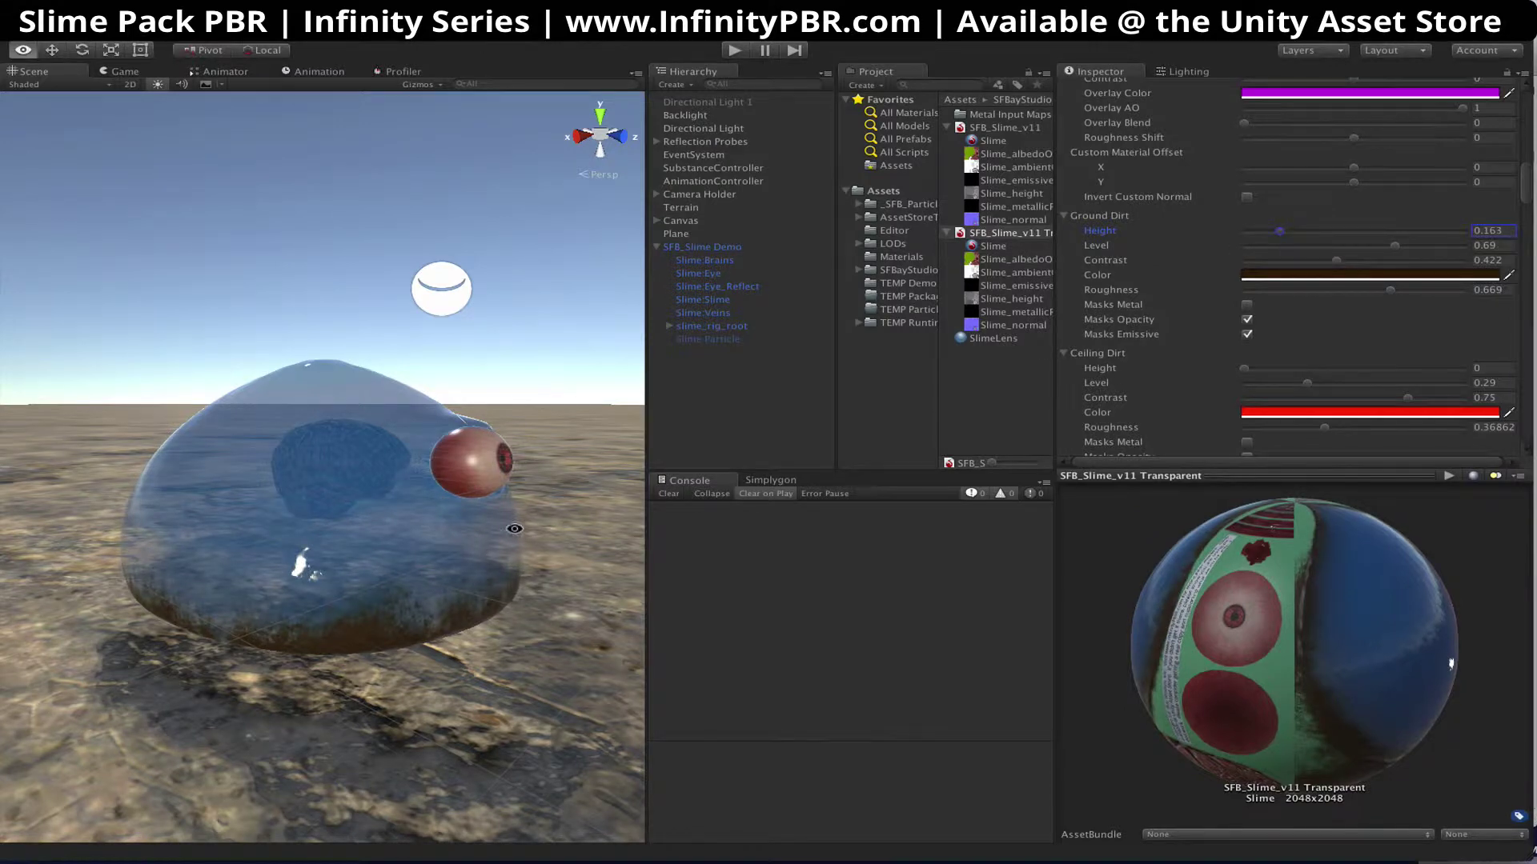
mouse_move(1374, 296)
mouse_down()
mouse_move(1285, 295)
mouse_move(1361, 296)
mouse_move(1347, 296)
mouse_up()
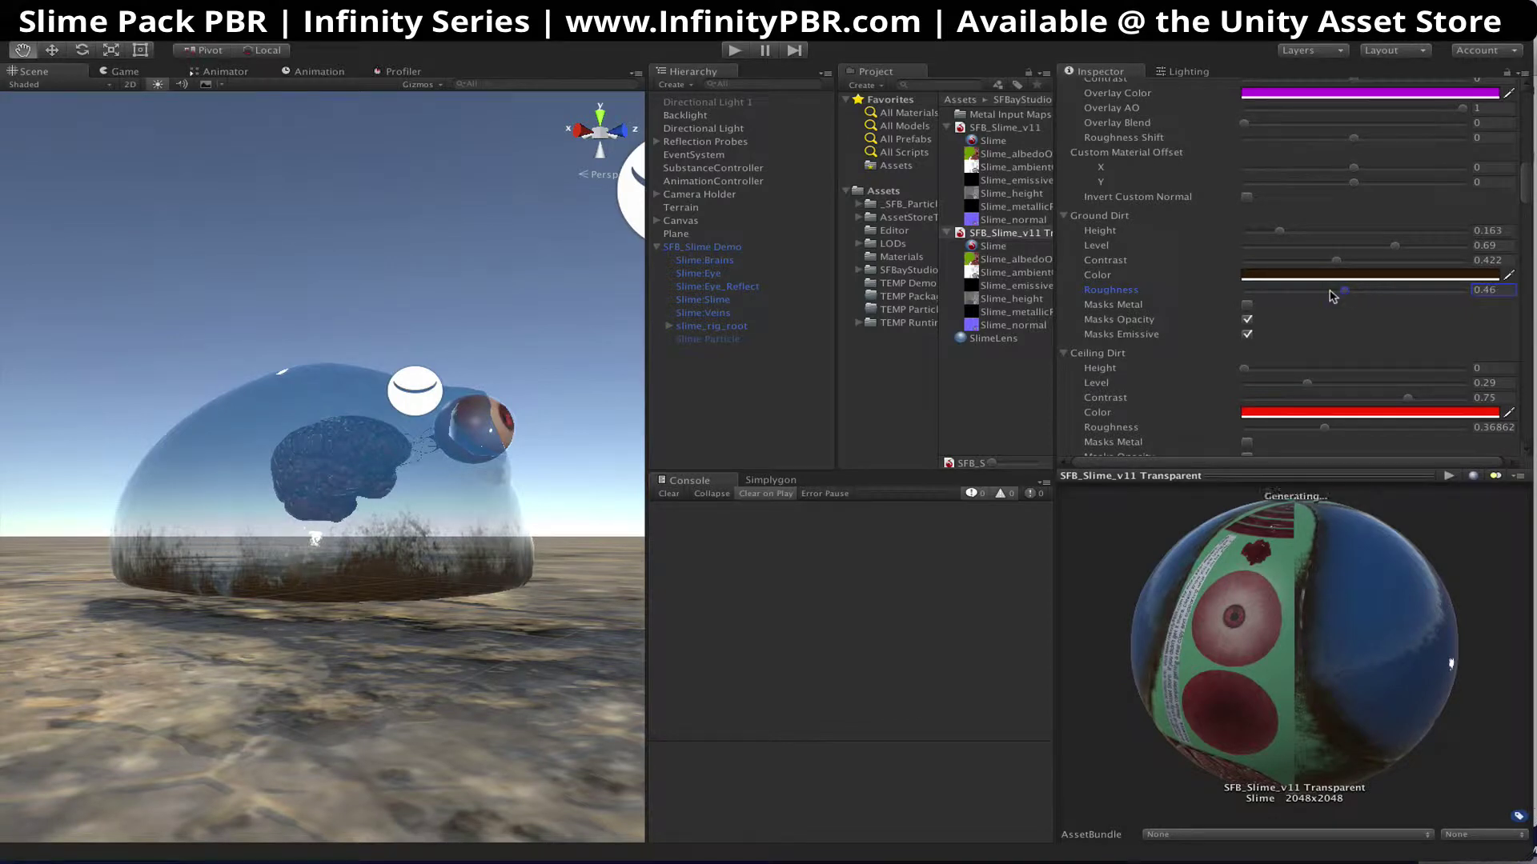
Enable Masks Metal for the Ground Dirt layer
alt+drag(406, 478, 232, 530)
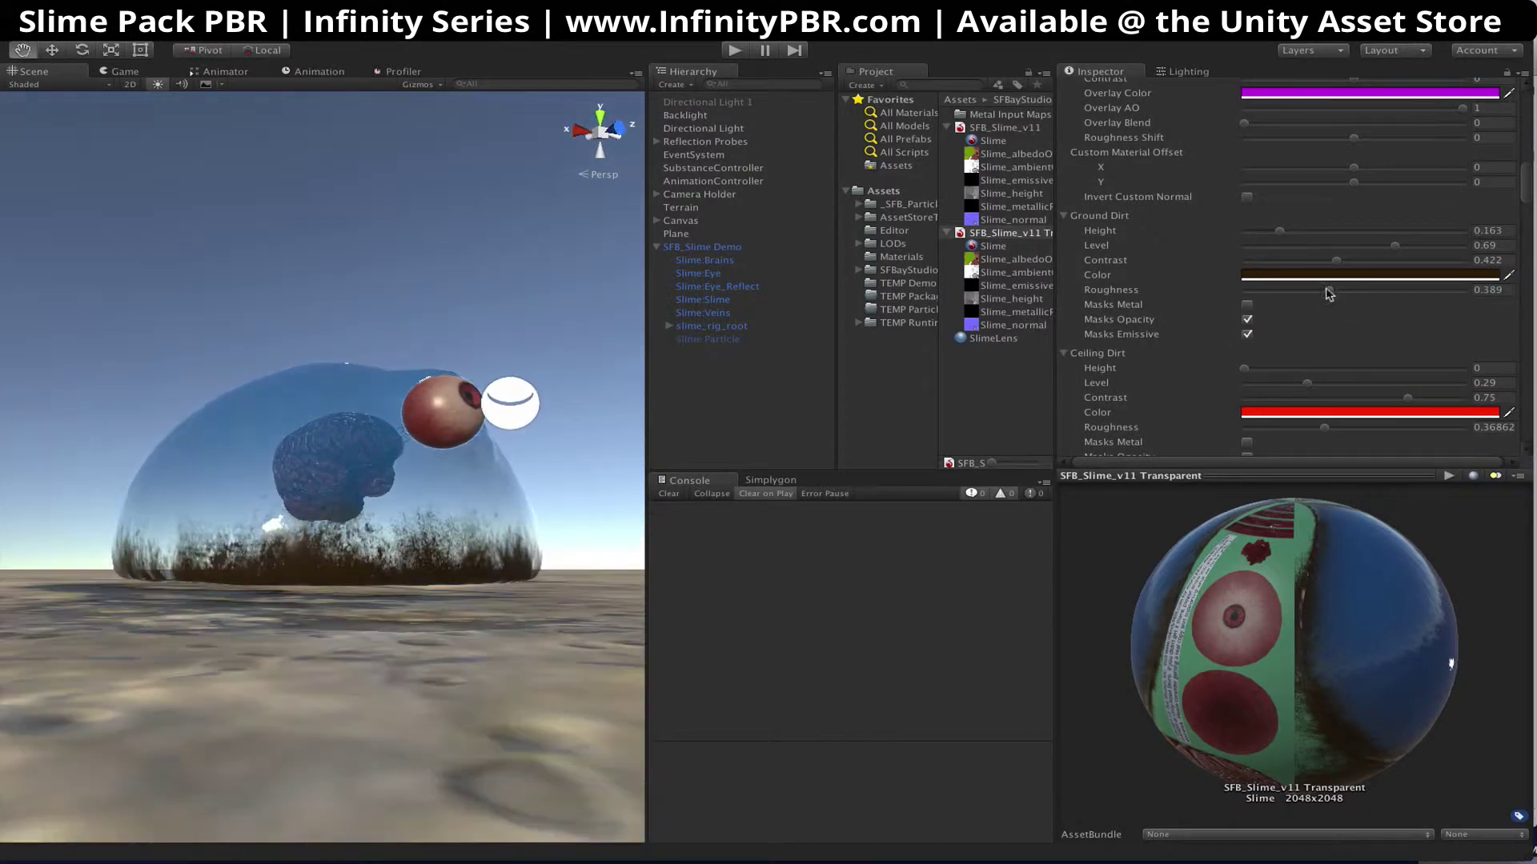
click(1247, 306)
scroll(1169, 292, down, 5)
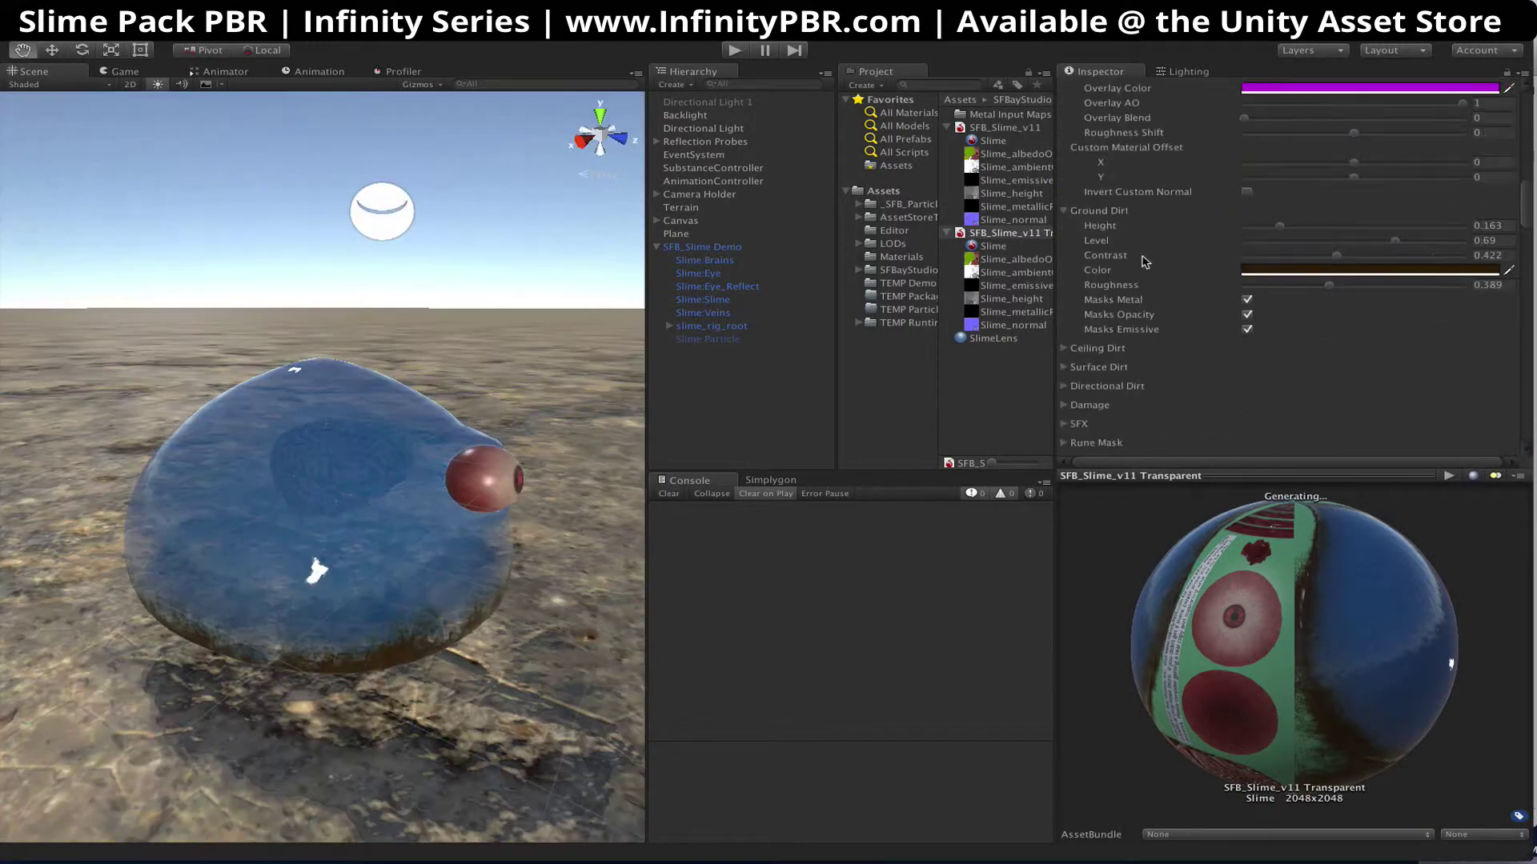
scroll(1144, 262, up, 1)
mouse_move(480, 495)
alt+mouse_down()
mouse_move(586, 468)
mouse_move(507, 502)
alt+mouse_up()
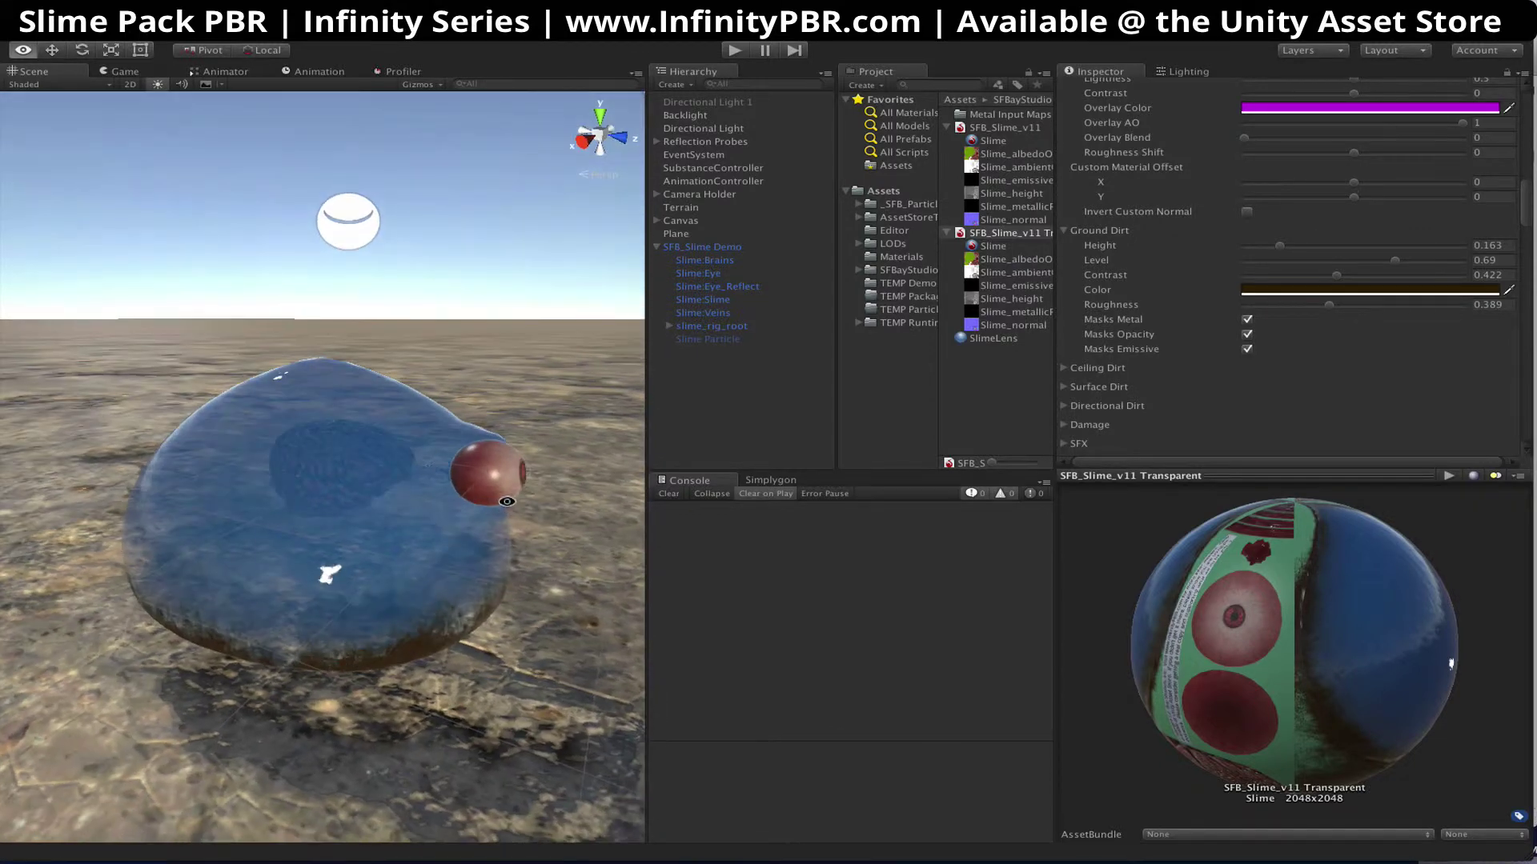
Select the SFB_Slime_v11 Transparent material and bring up the Window menu's Save Texture option
click(1026, 233)
click(959, 234)
click(552, 9)
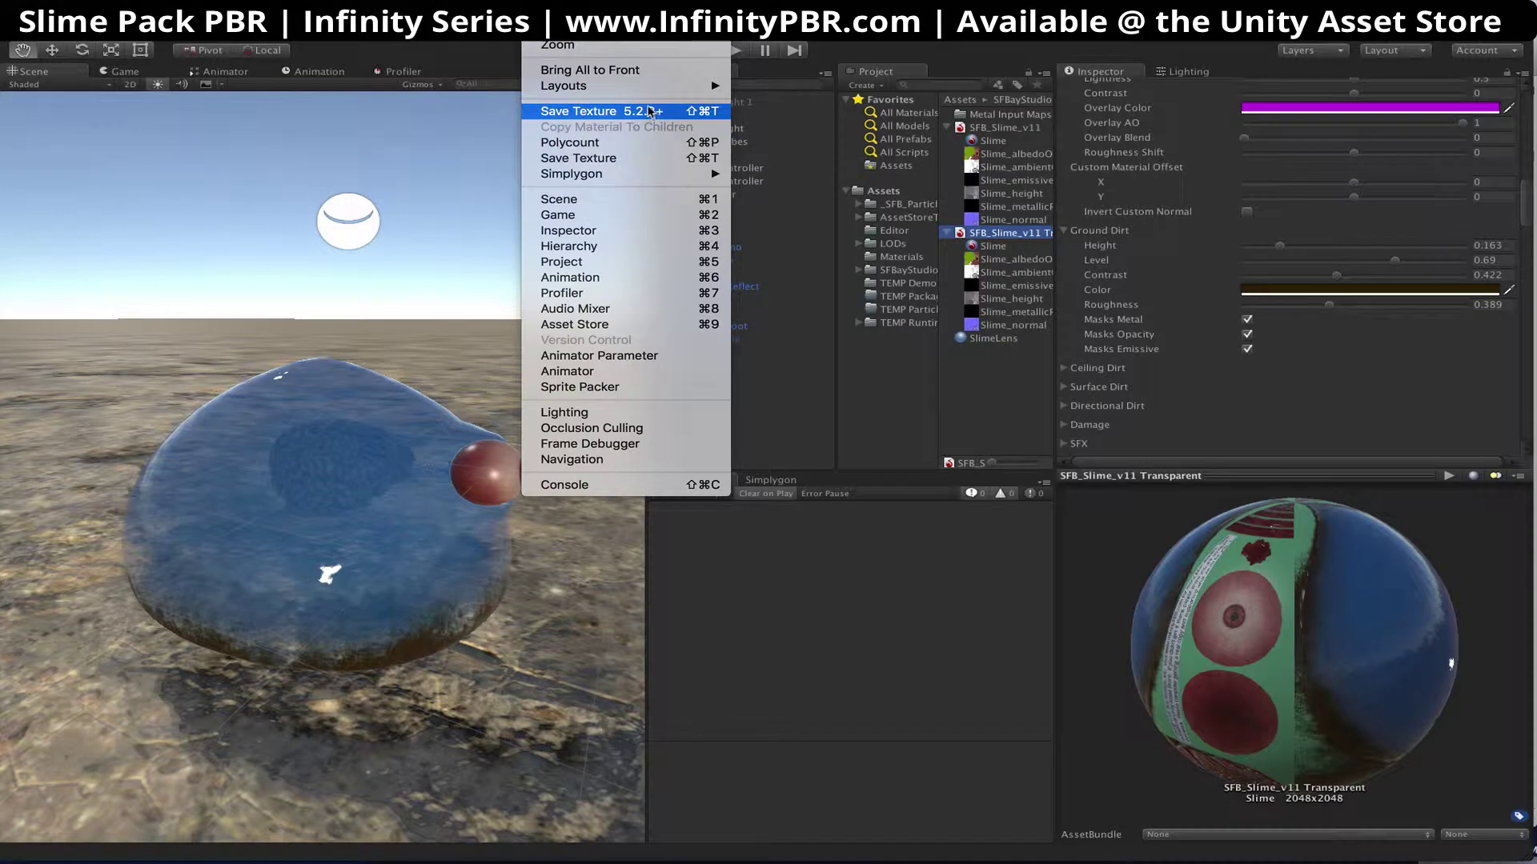
Save the material's textures into the EXPORT_HERE folder
click(622, 162)
scroll(880, 405, down, 5)
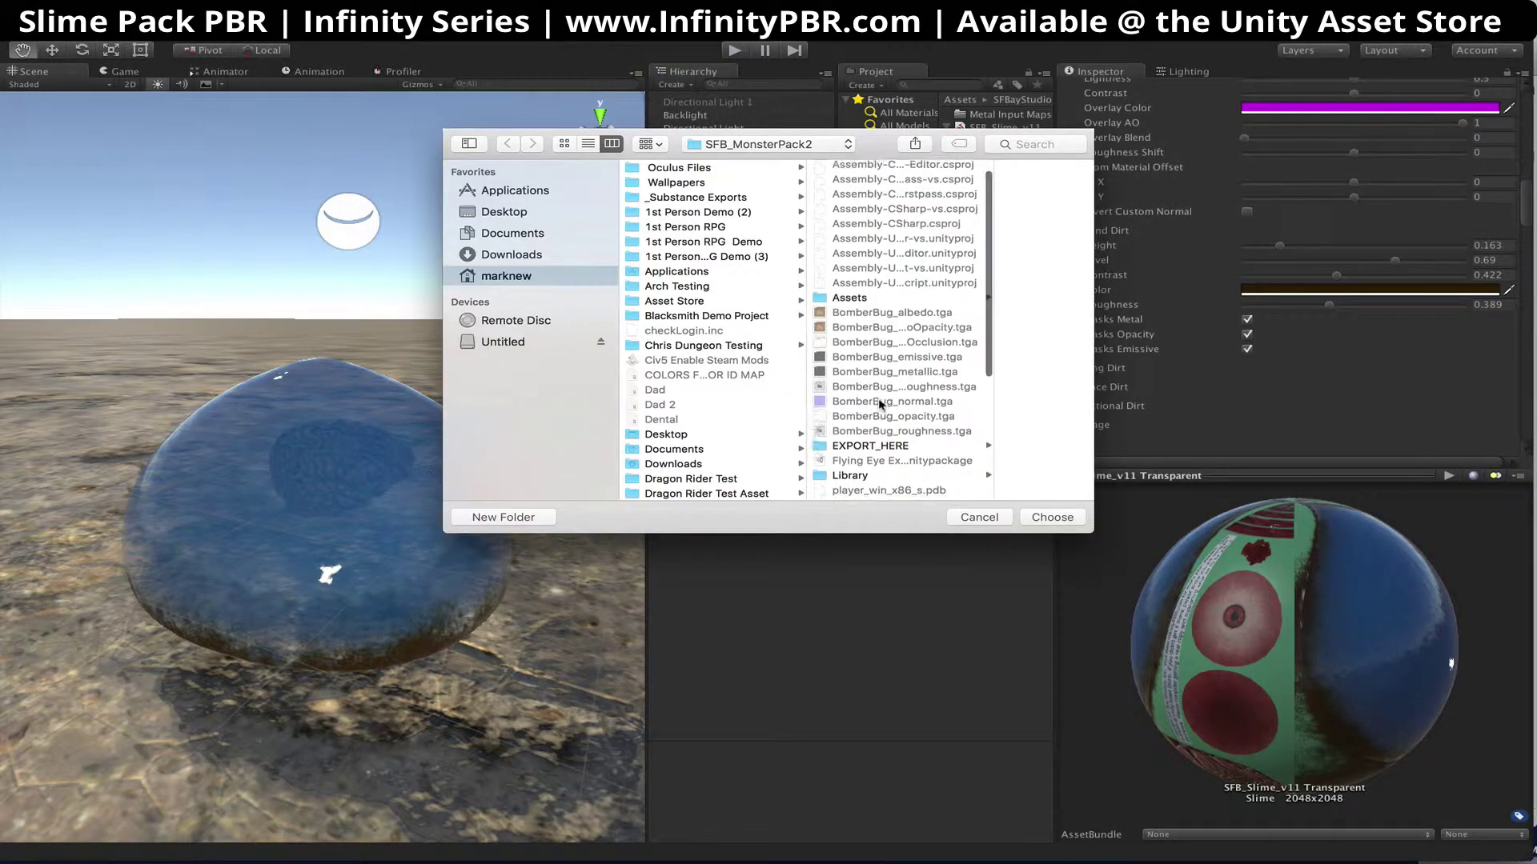
scroll(880, 404, down, 1)
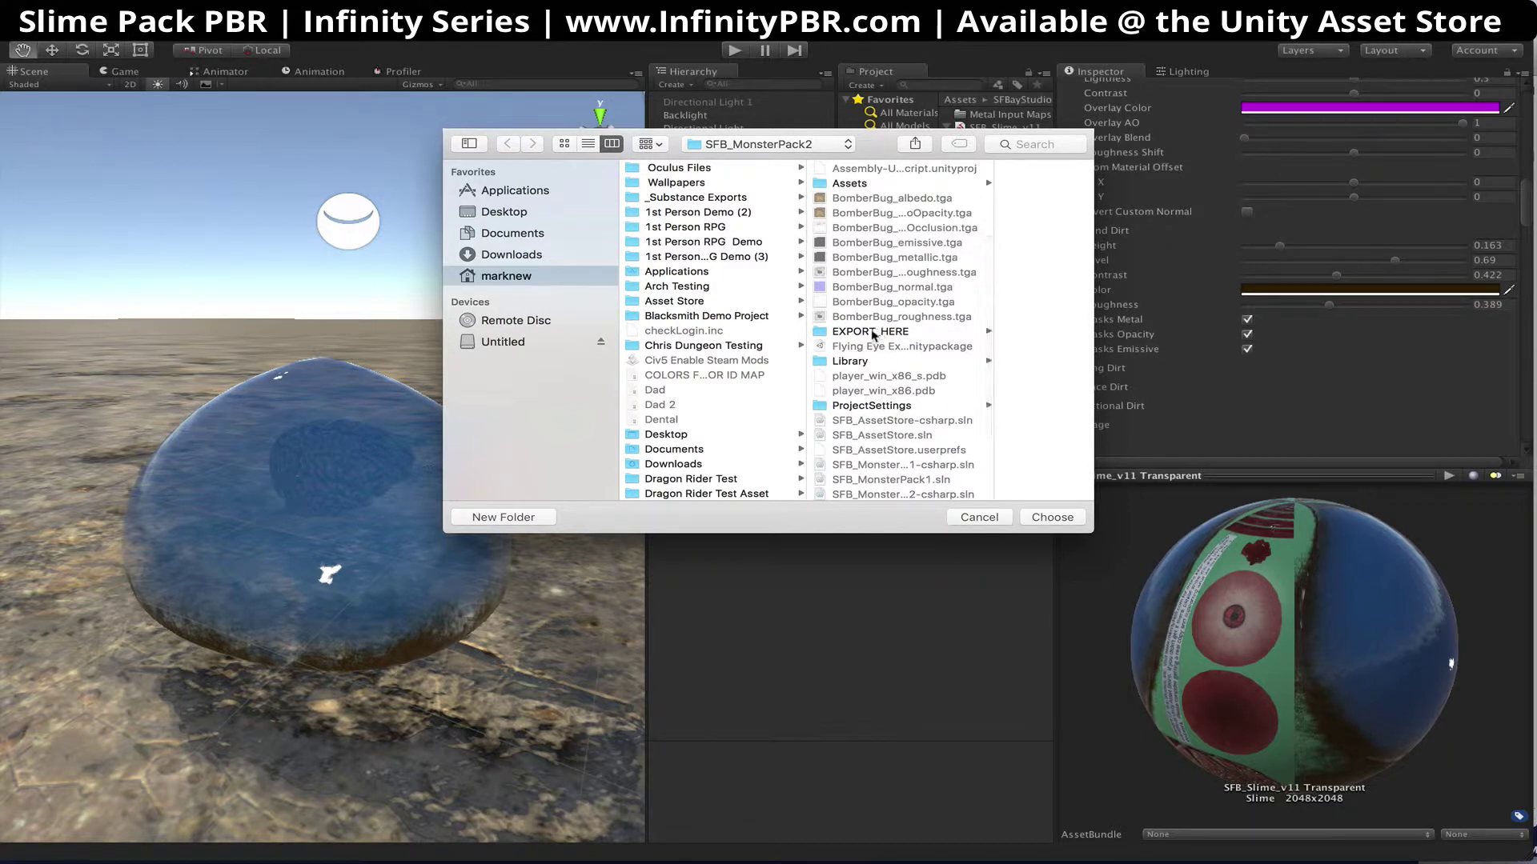
click(876, 332)
click(1051, 518)
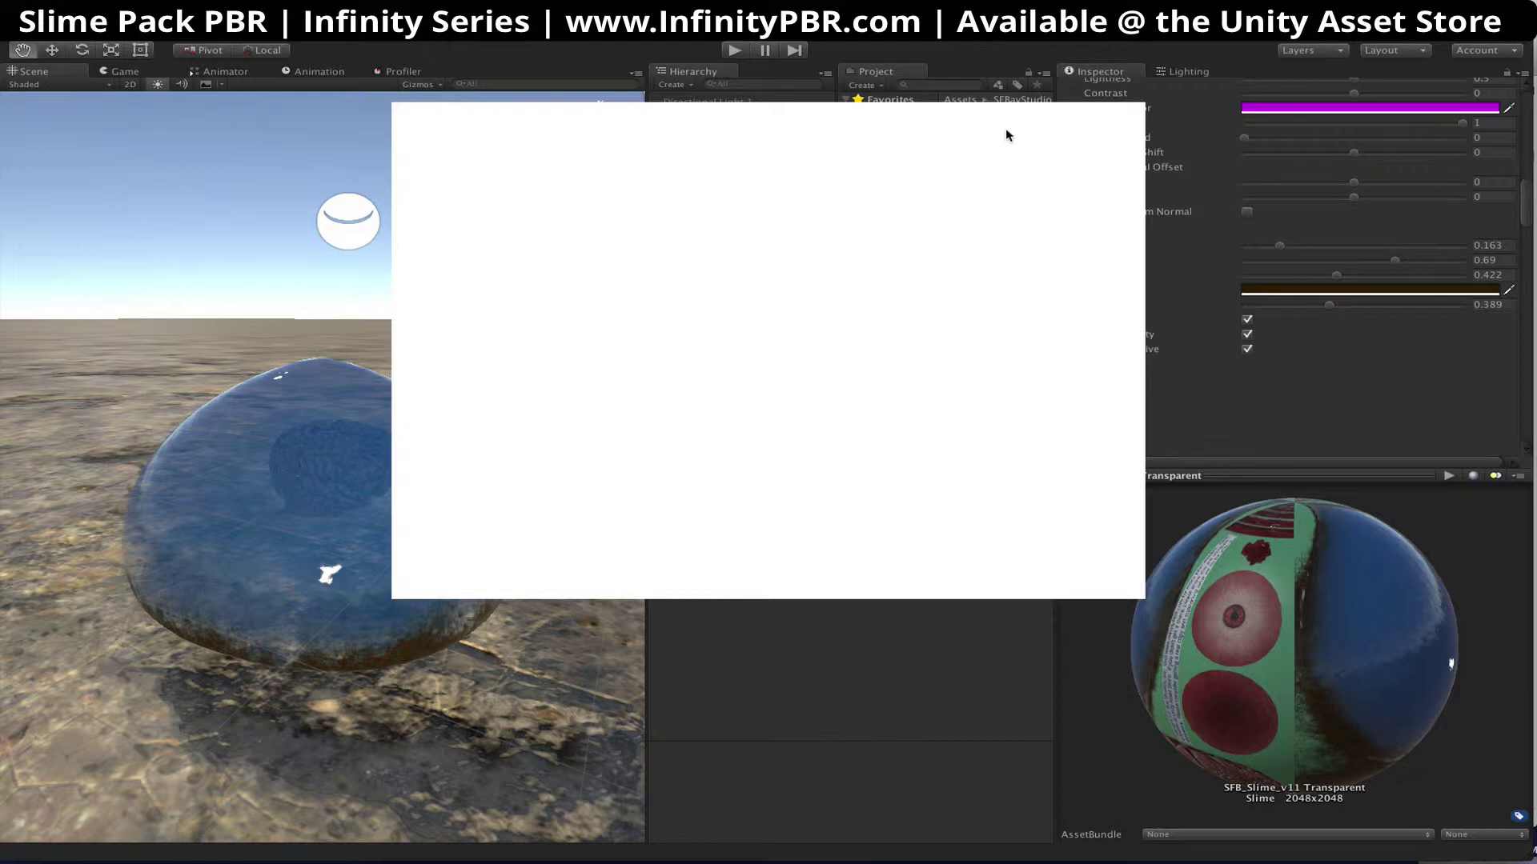
Export the material's bitmaps from its extra options menu
scroll(1192, 246, up, 10)
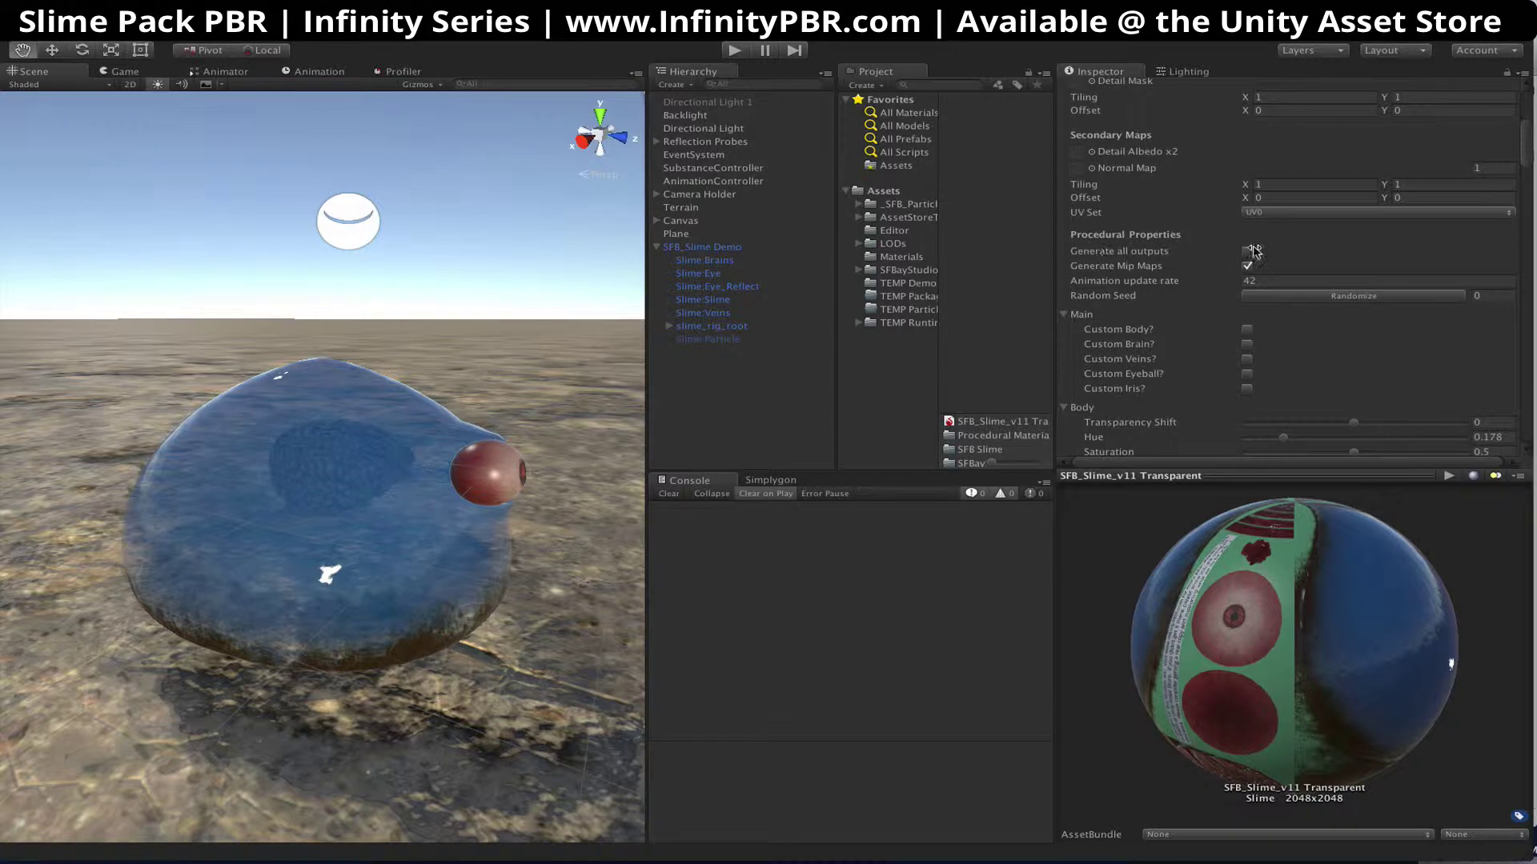
scroll(1427, 249, up, 6)
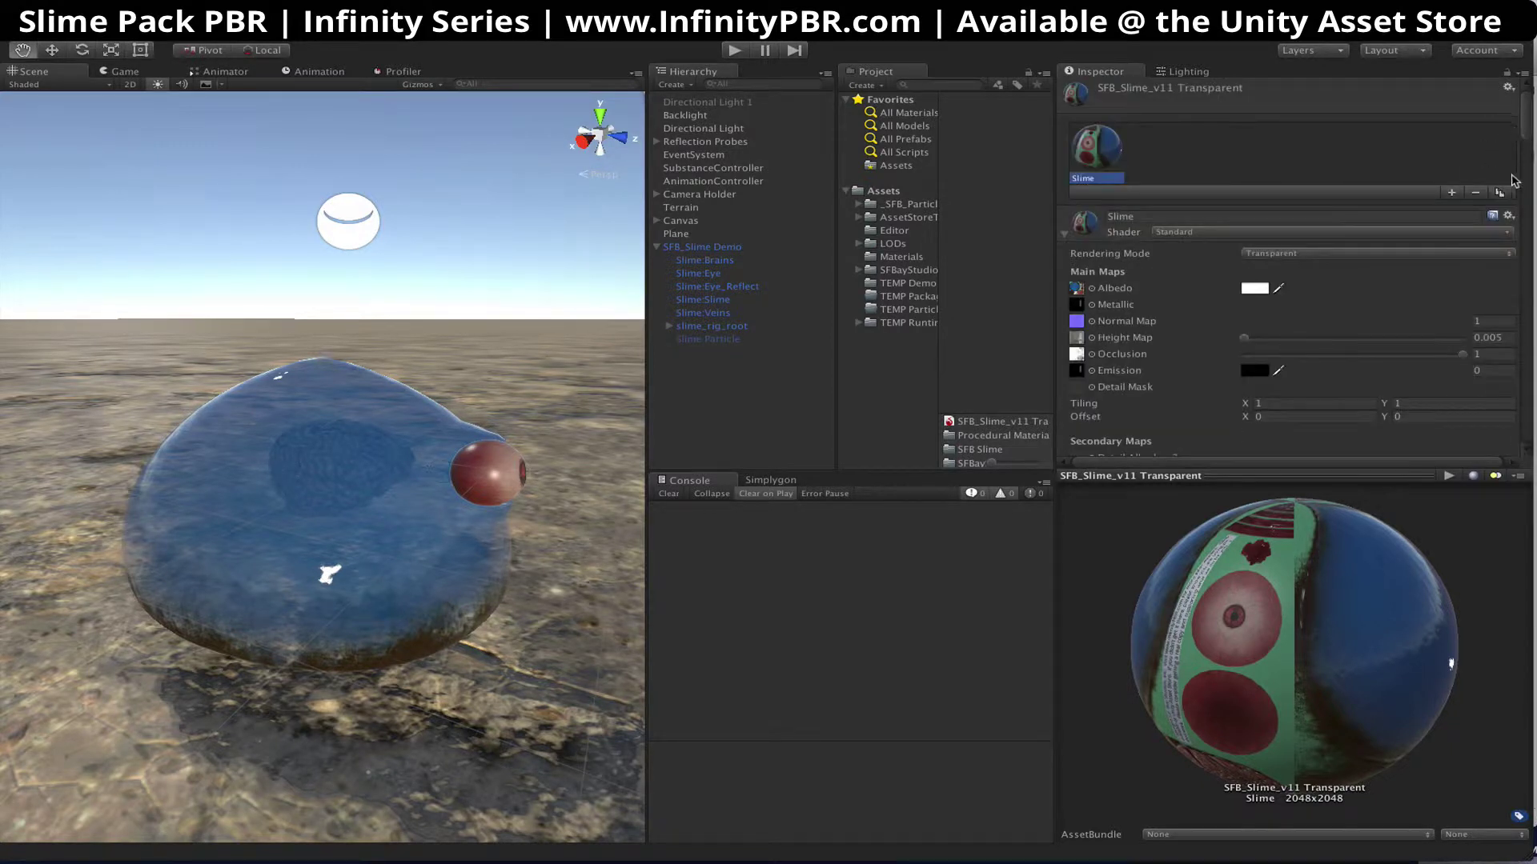
click(1509, 216)
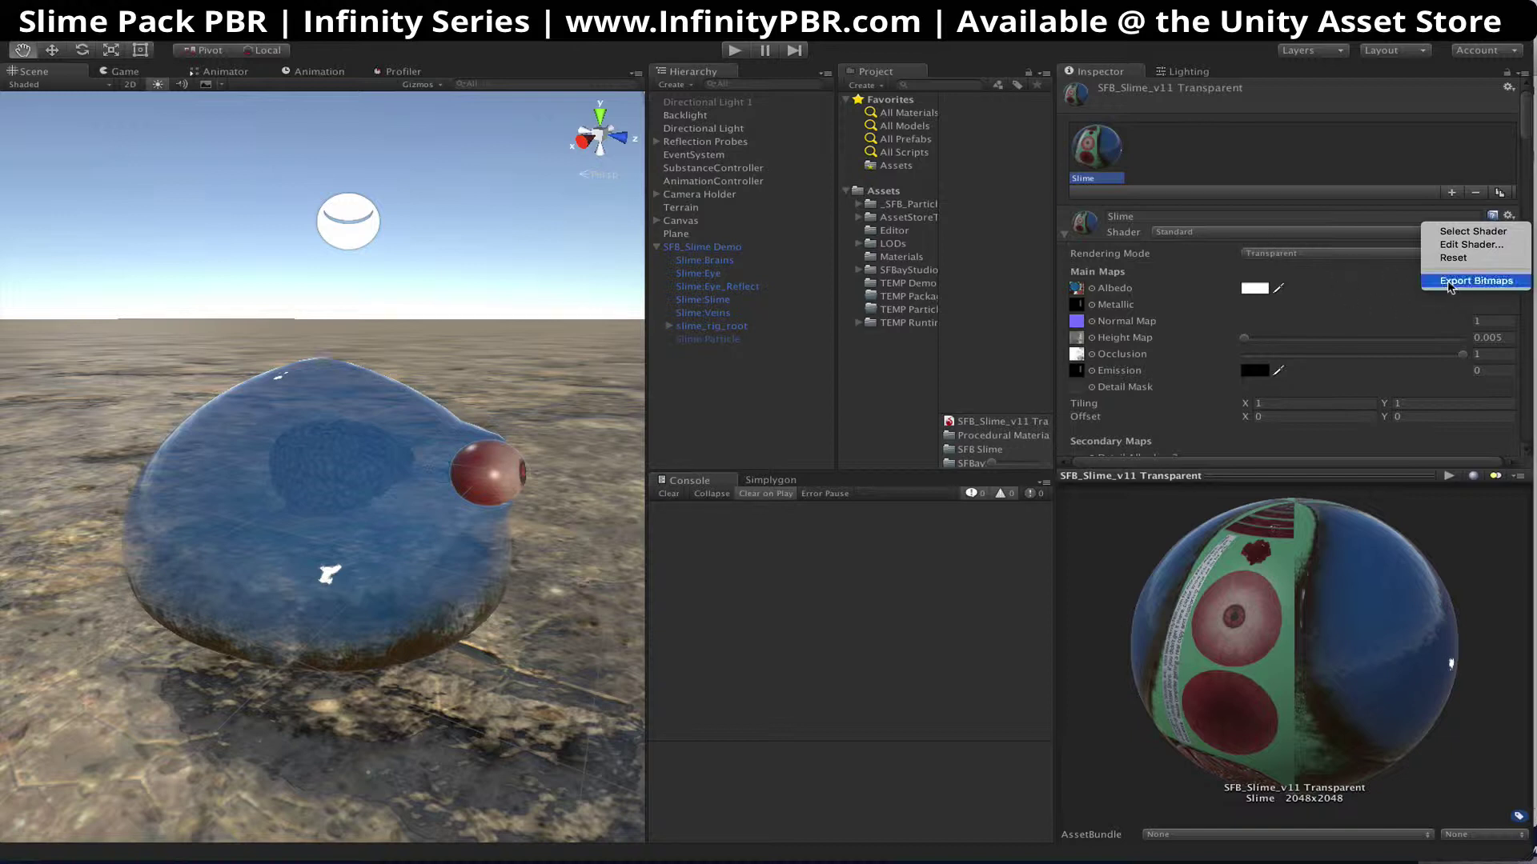
click(1447, 283)
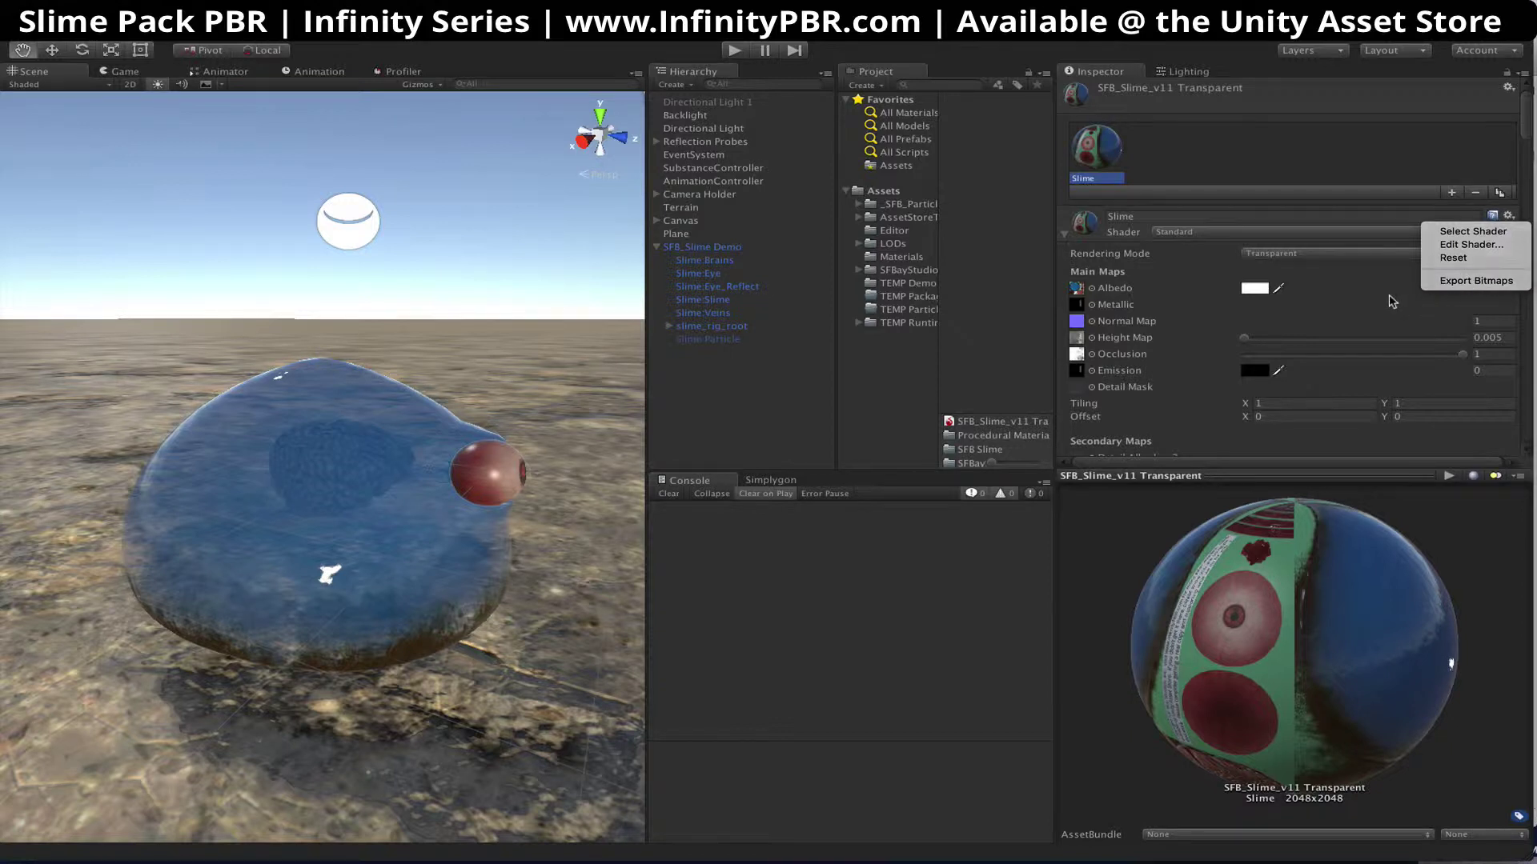
Expand the SFBayStudios folder in the Project panel and widen the browser
scroll(1395, 284, down, 3)
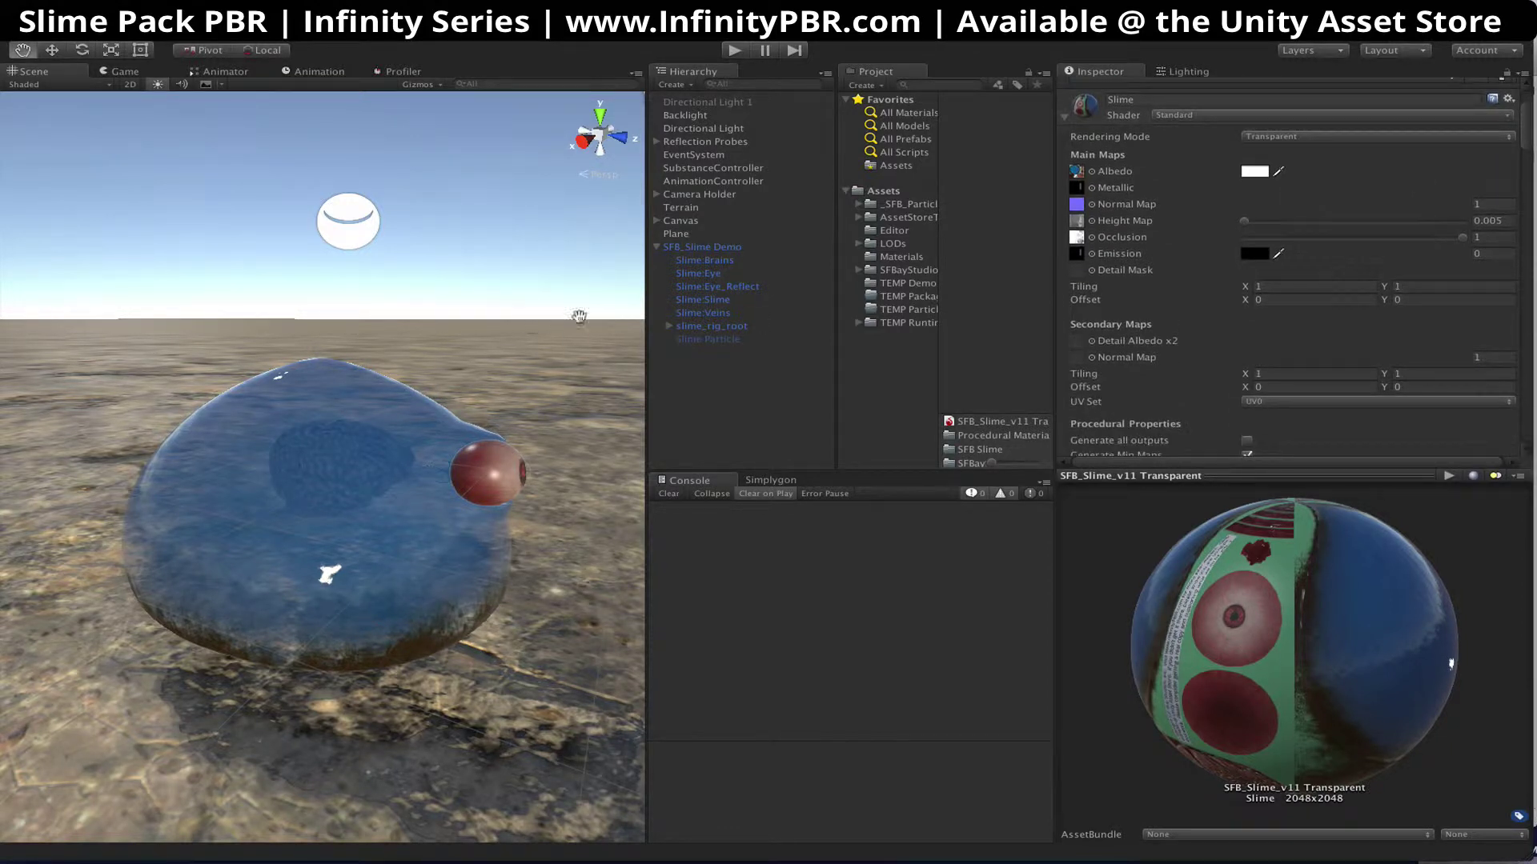
scroll(1198, 289, down, 1)
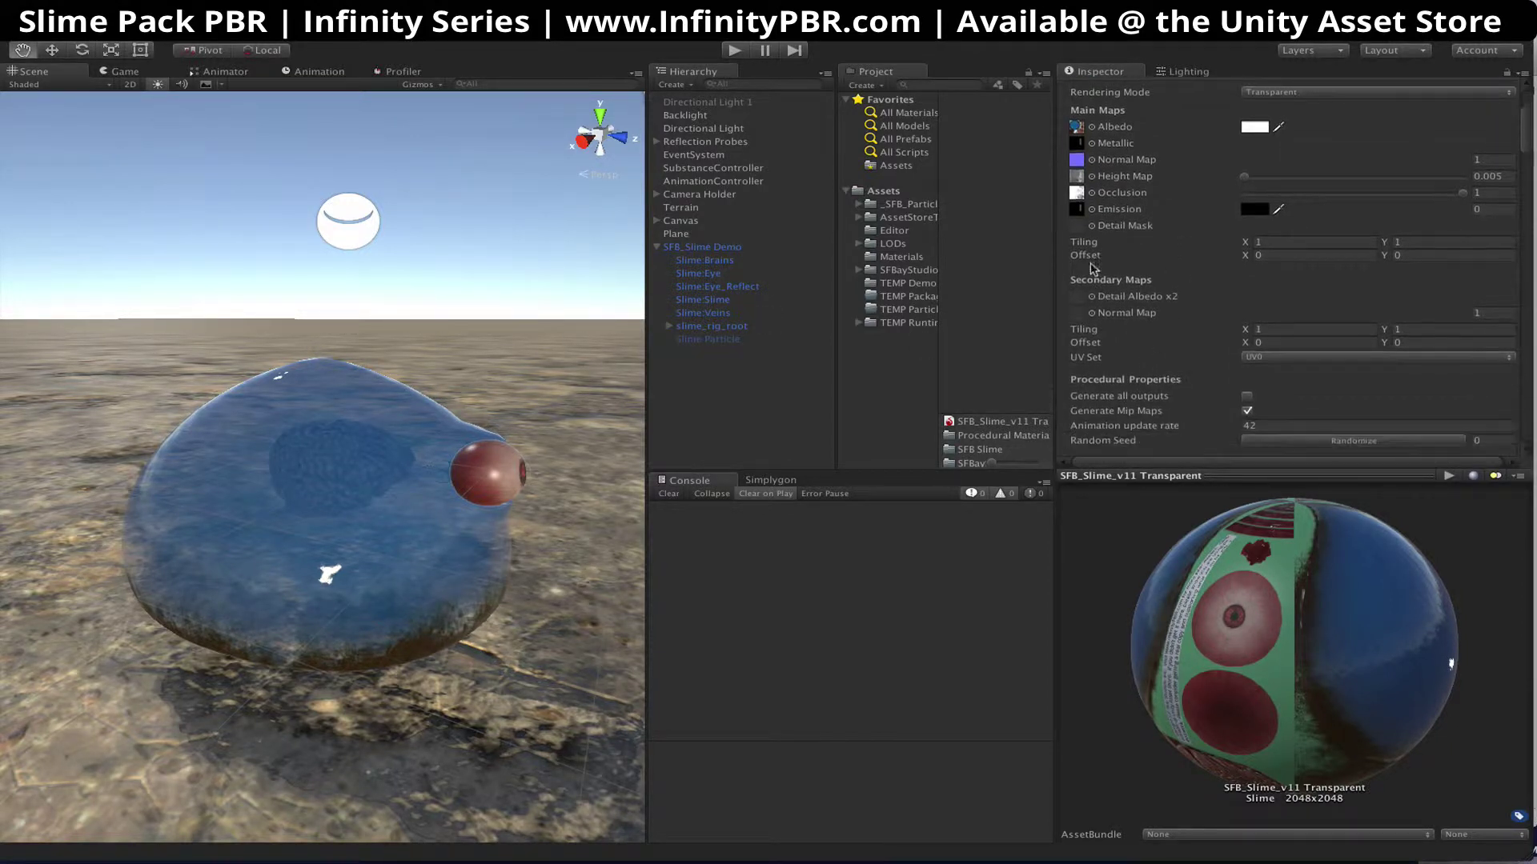
click(858, 270)
drag(947, 349, 886, 358)
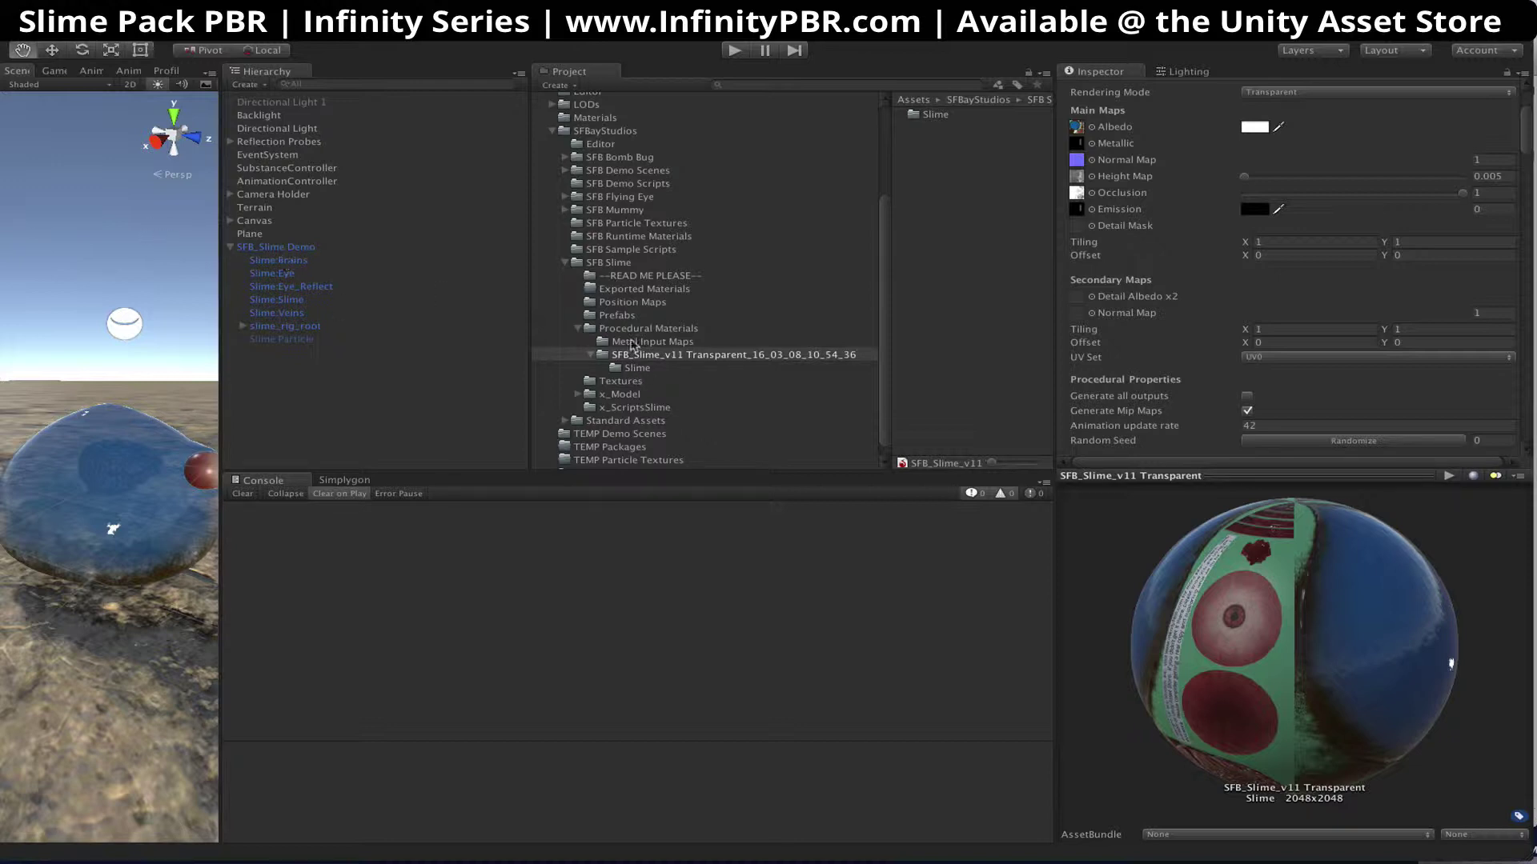
Delete the Slime_albedo, emissive, height, metallic and roughness textures, then assign Slime_metallicRoughness as the Metallic map
click(668, 372)
click(938, 117)
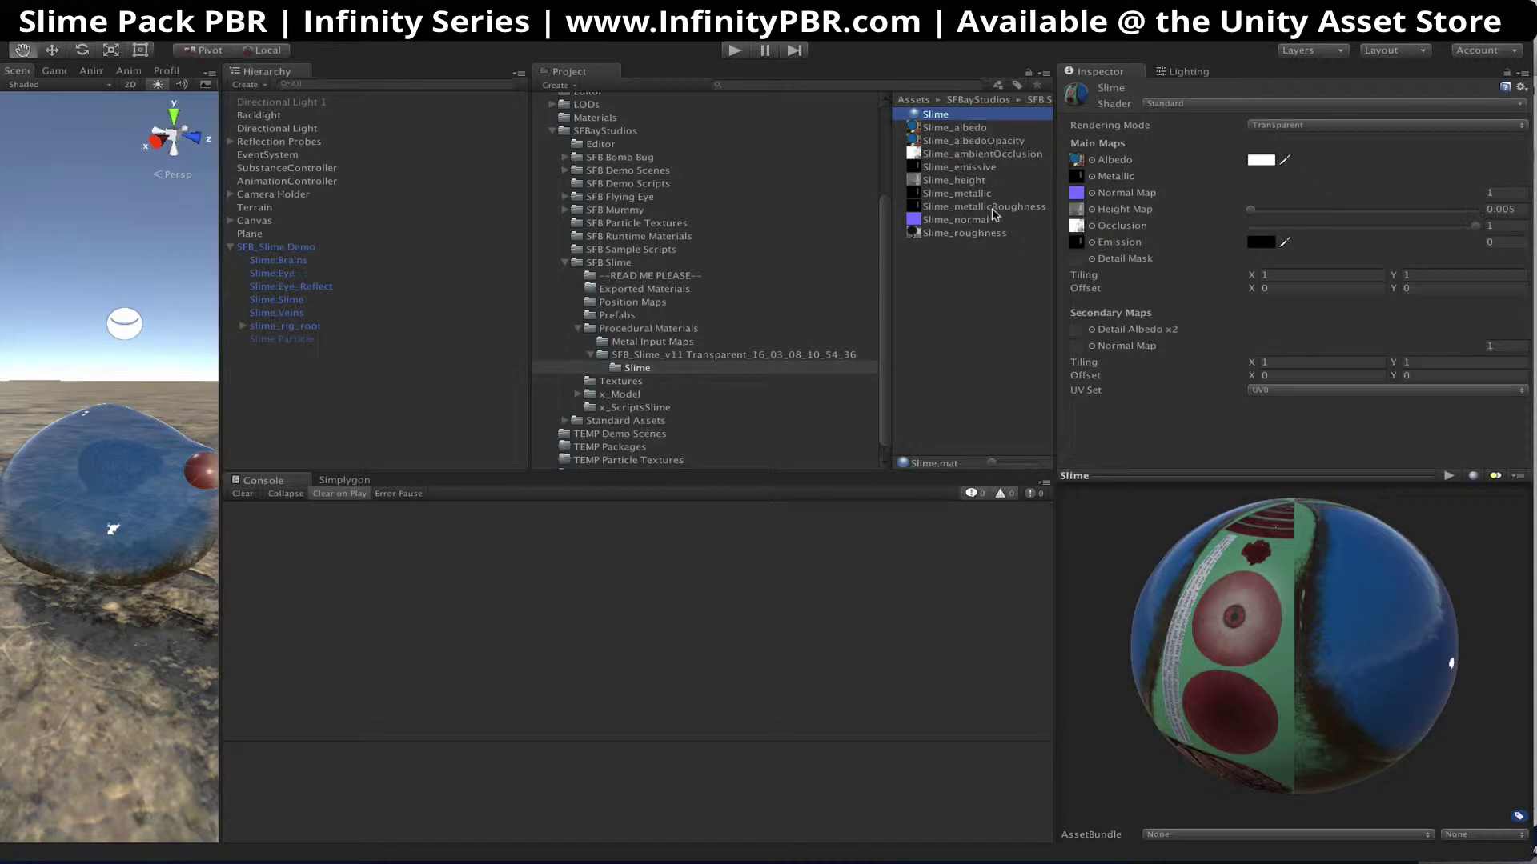
click(981, 128)
super+click(988, 167)
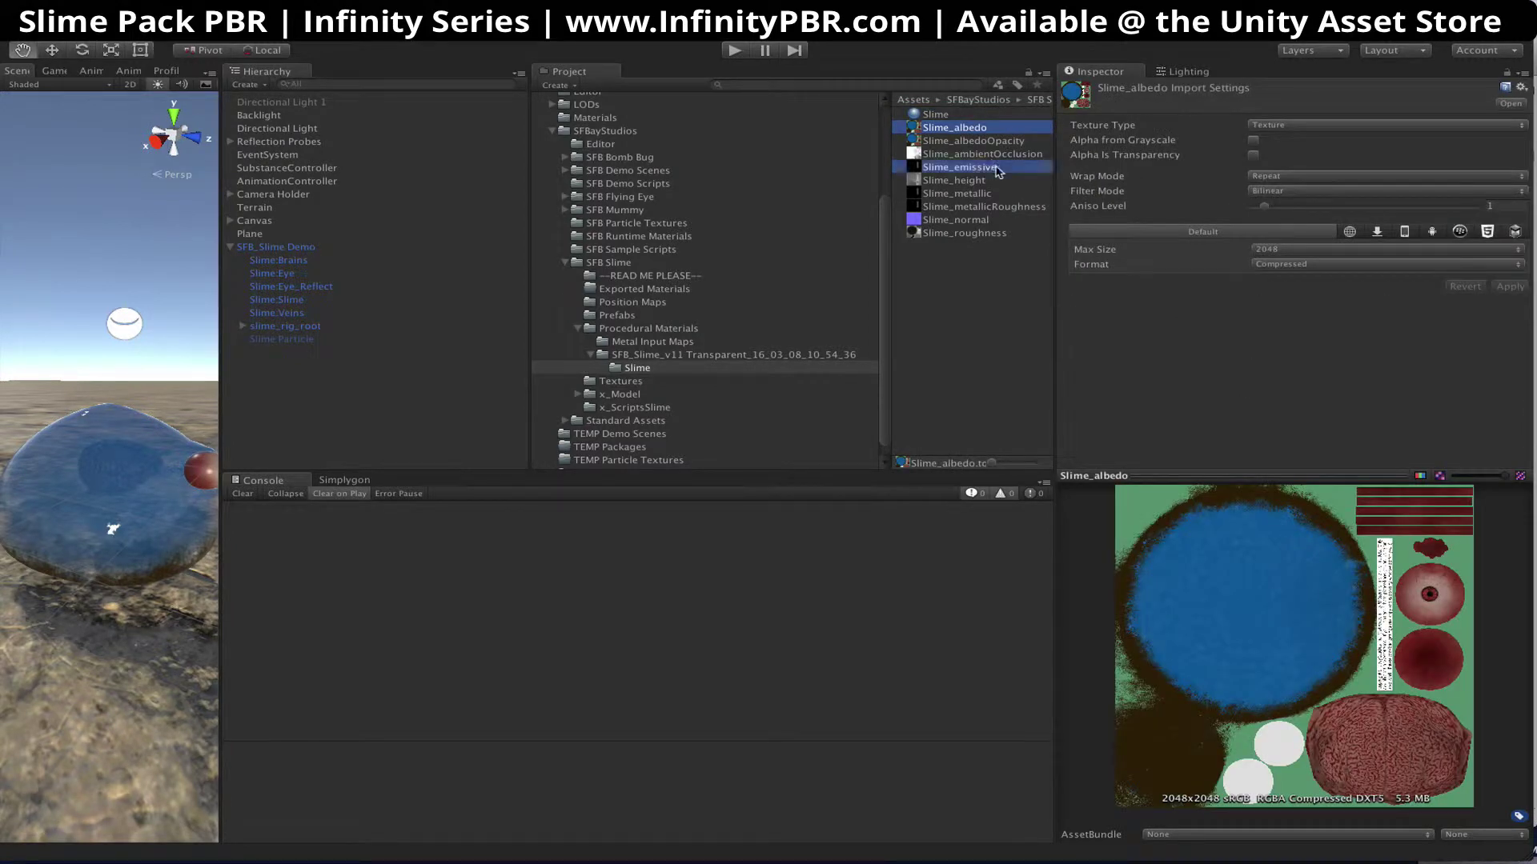
super+click(981, 181)
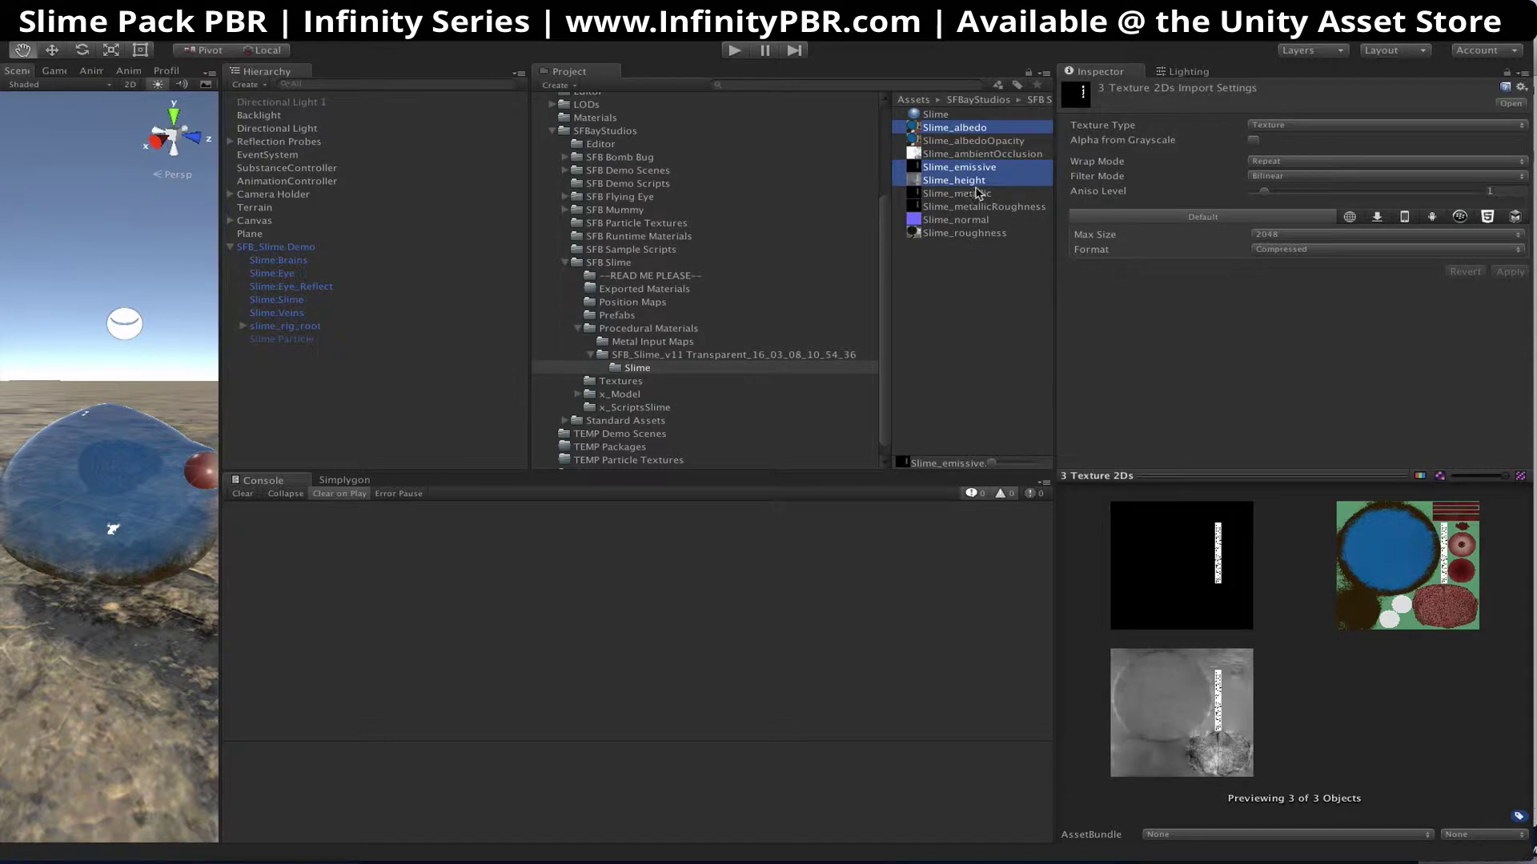
super+click(978, 194)
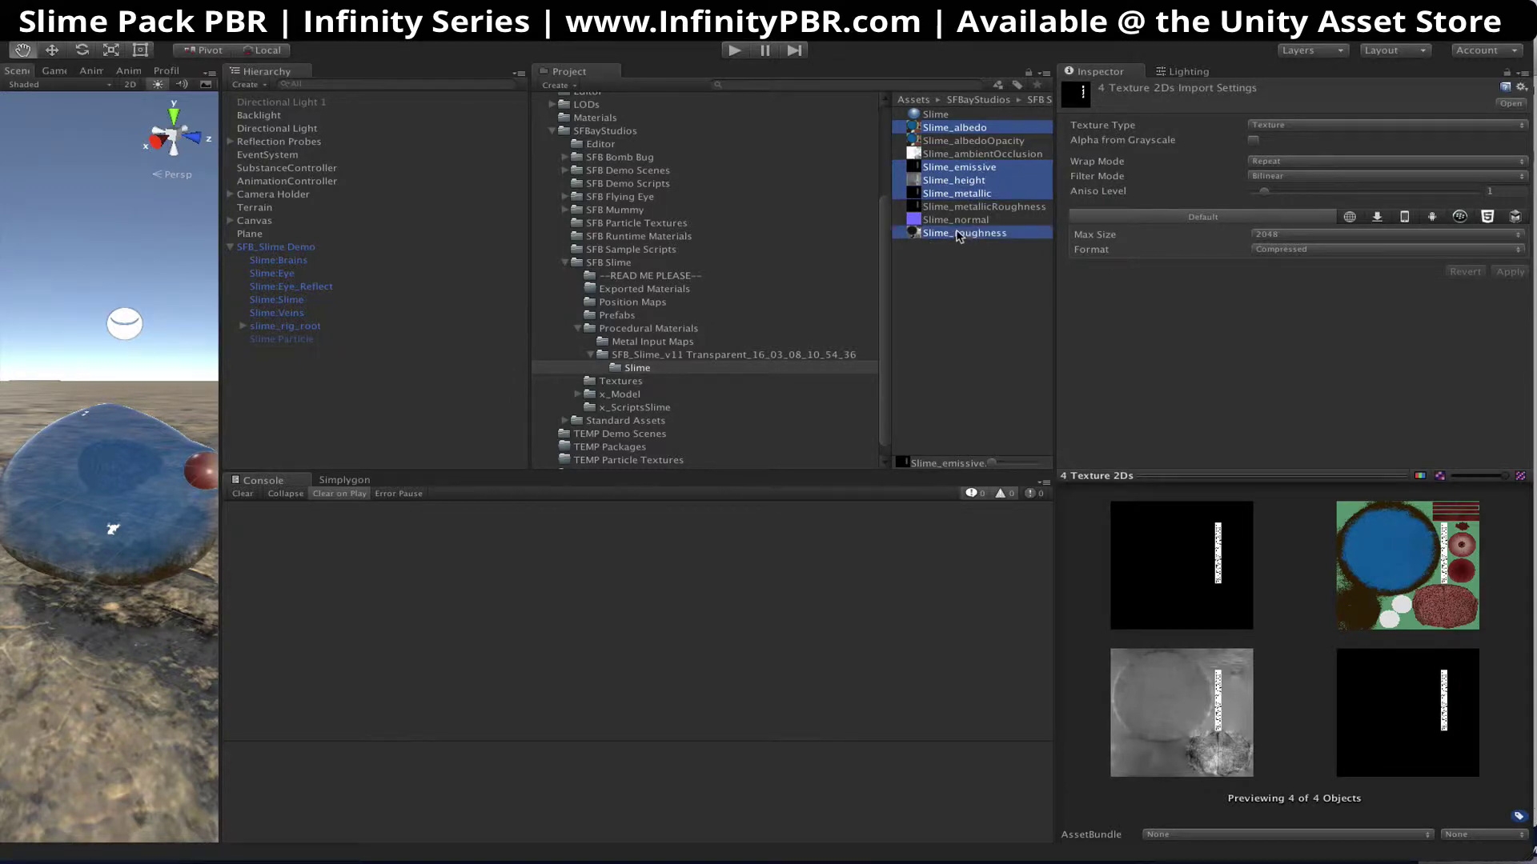
super+click(964, 232)
right_click(964, 232)
click(1004, 290)
click(919, 413)
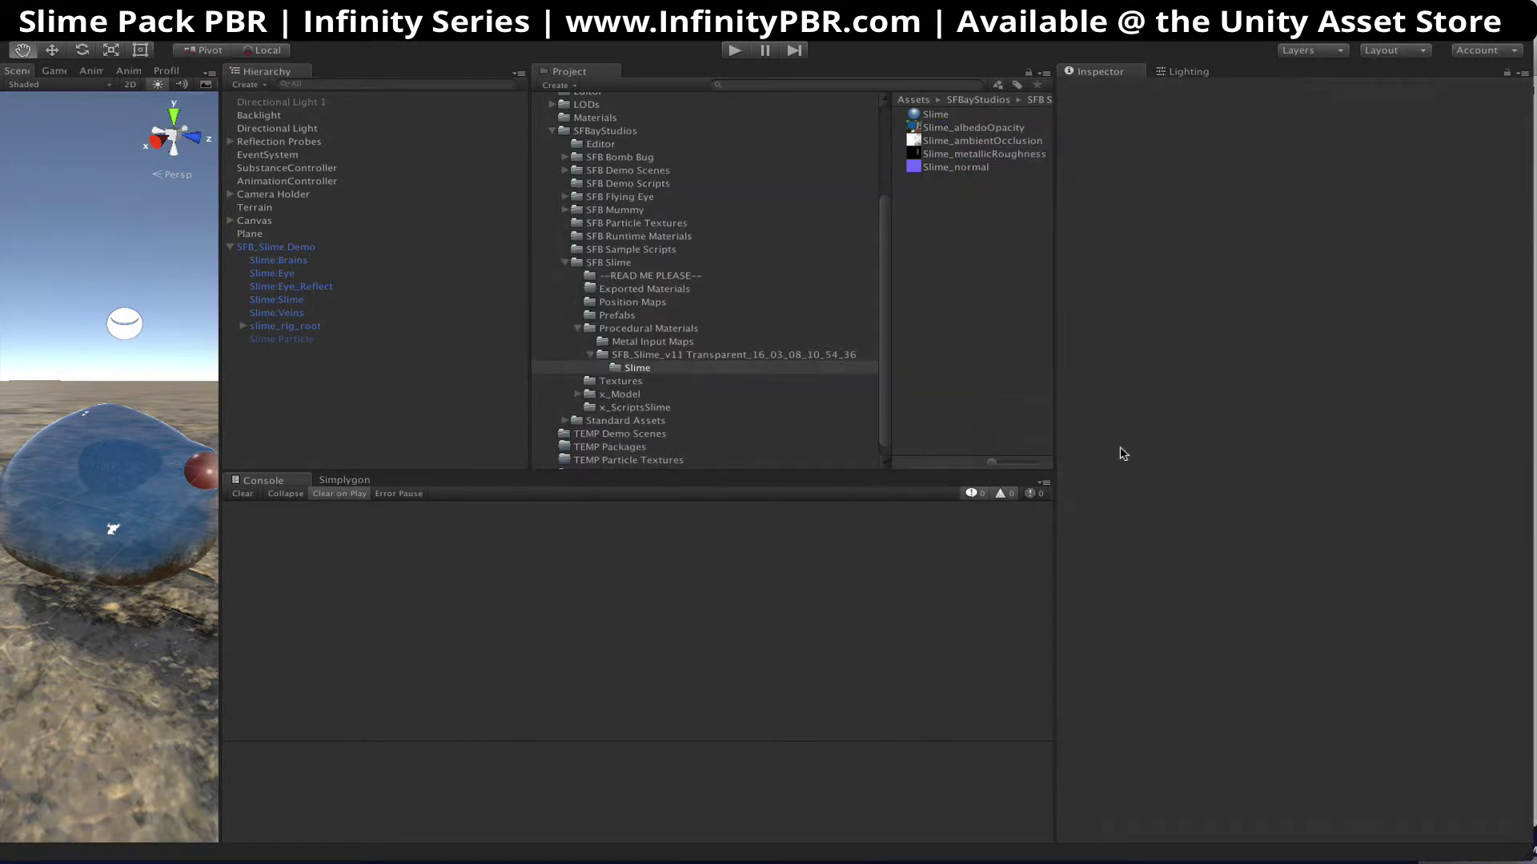
click(953, 117)
drag(978, 153, 1077, 180)
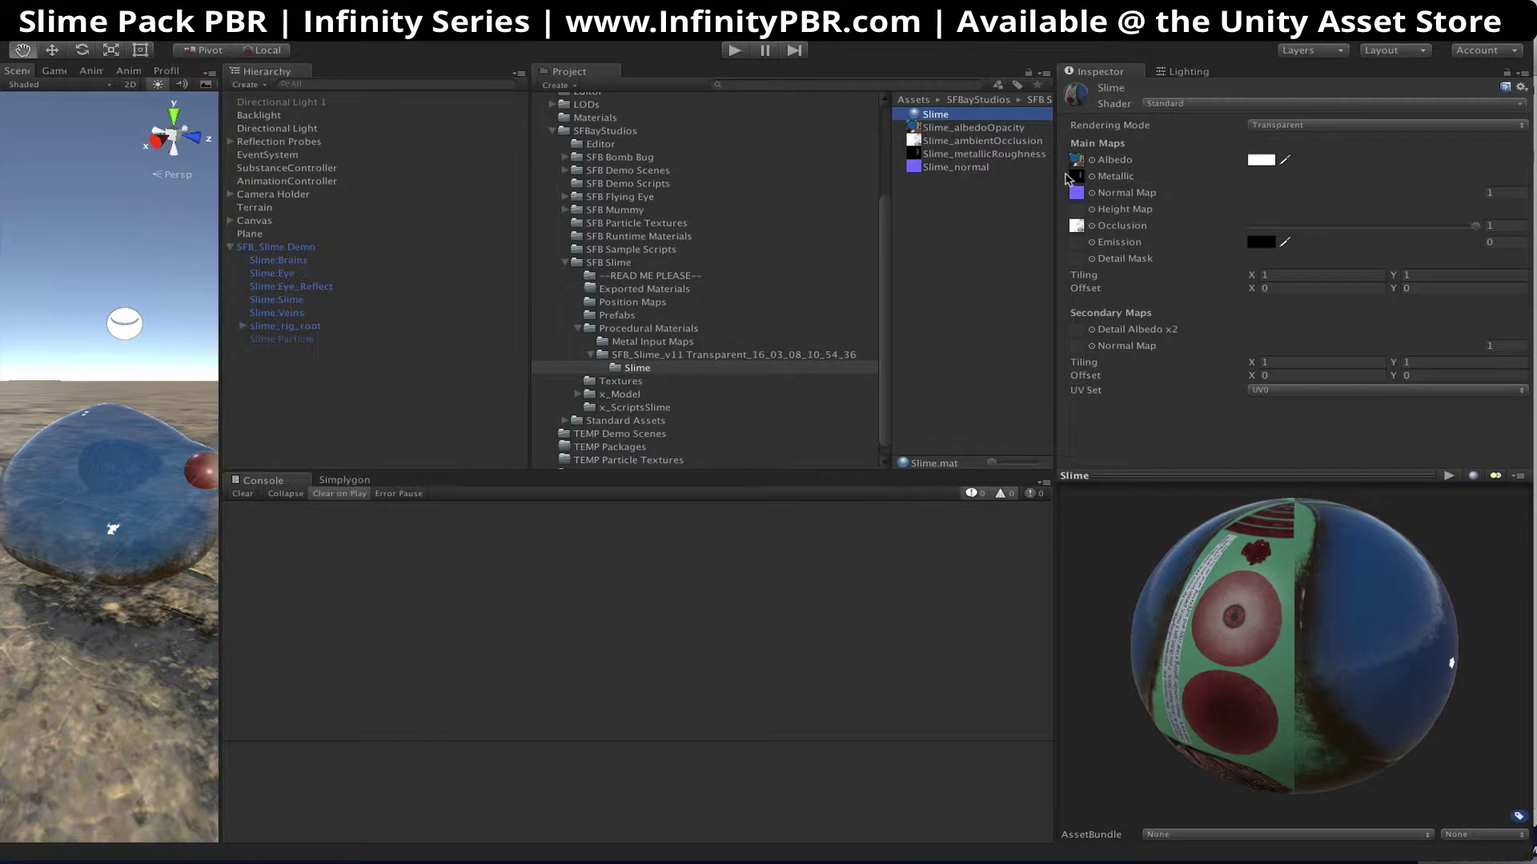
Rename the exported Slime material to Slime Blue
click(932, 114)
key(Right)
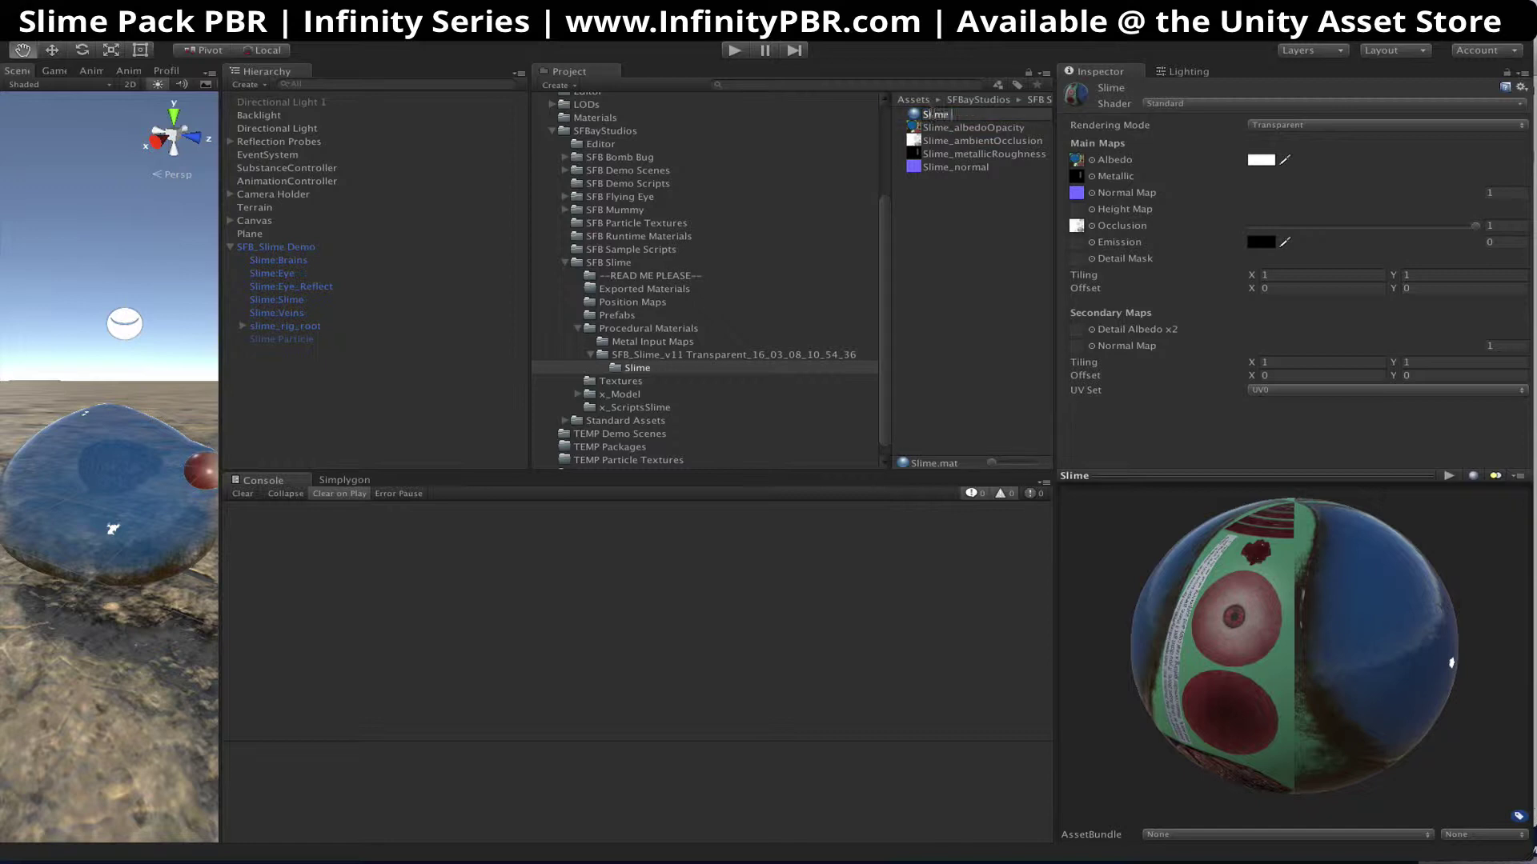
key(Return)
Apply Slime Blue to the slime in the scene and inspect the solid blue result
drag(944, 114, 292, 314)
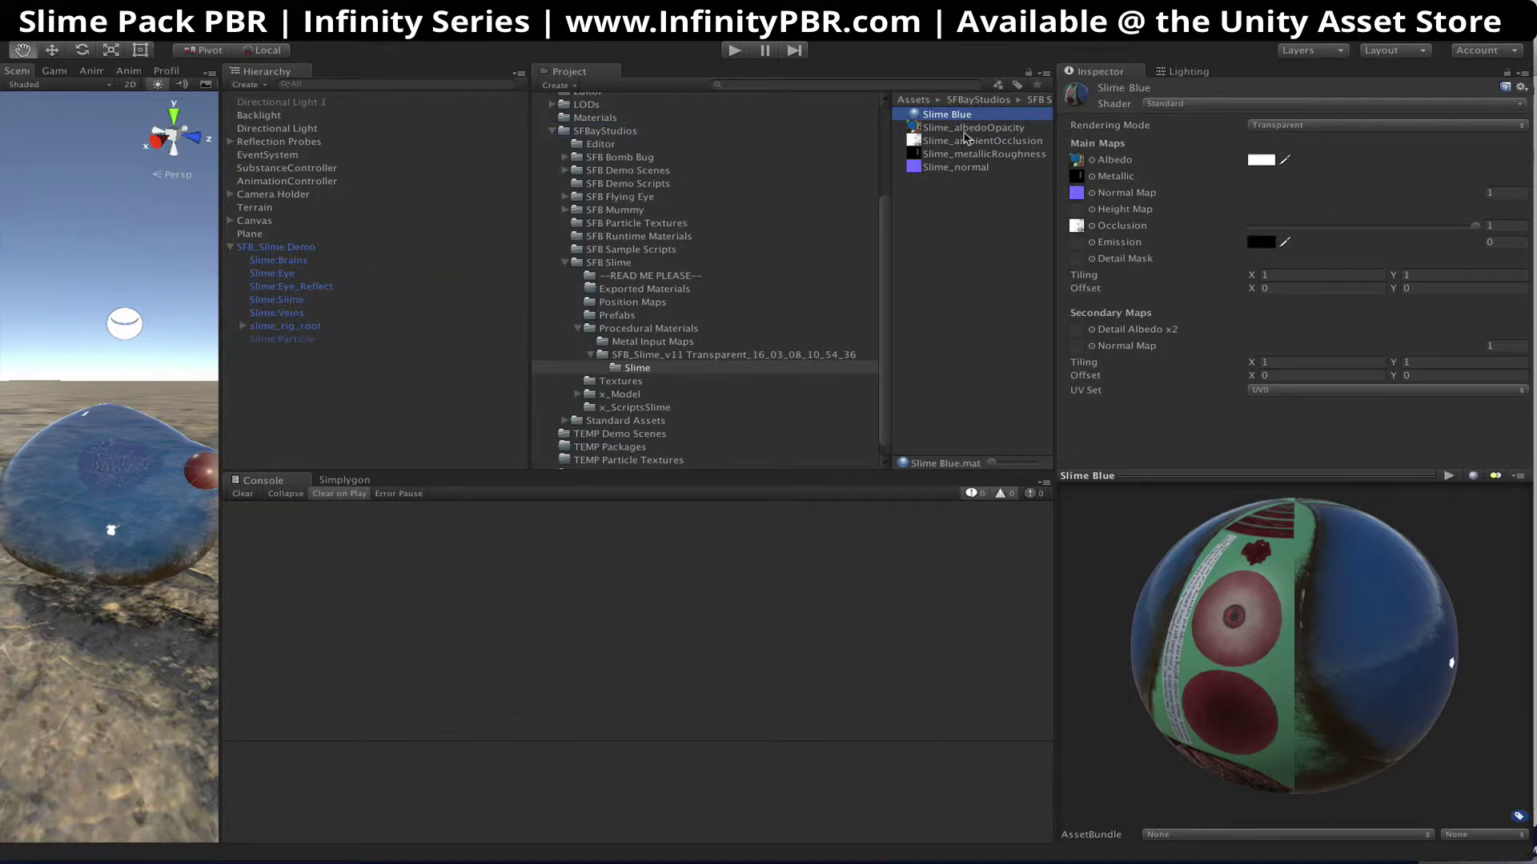
drag(940, 114, 217, 425)
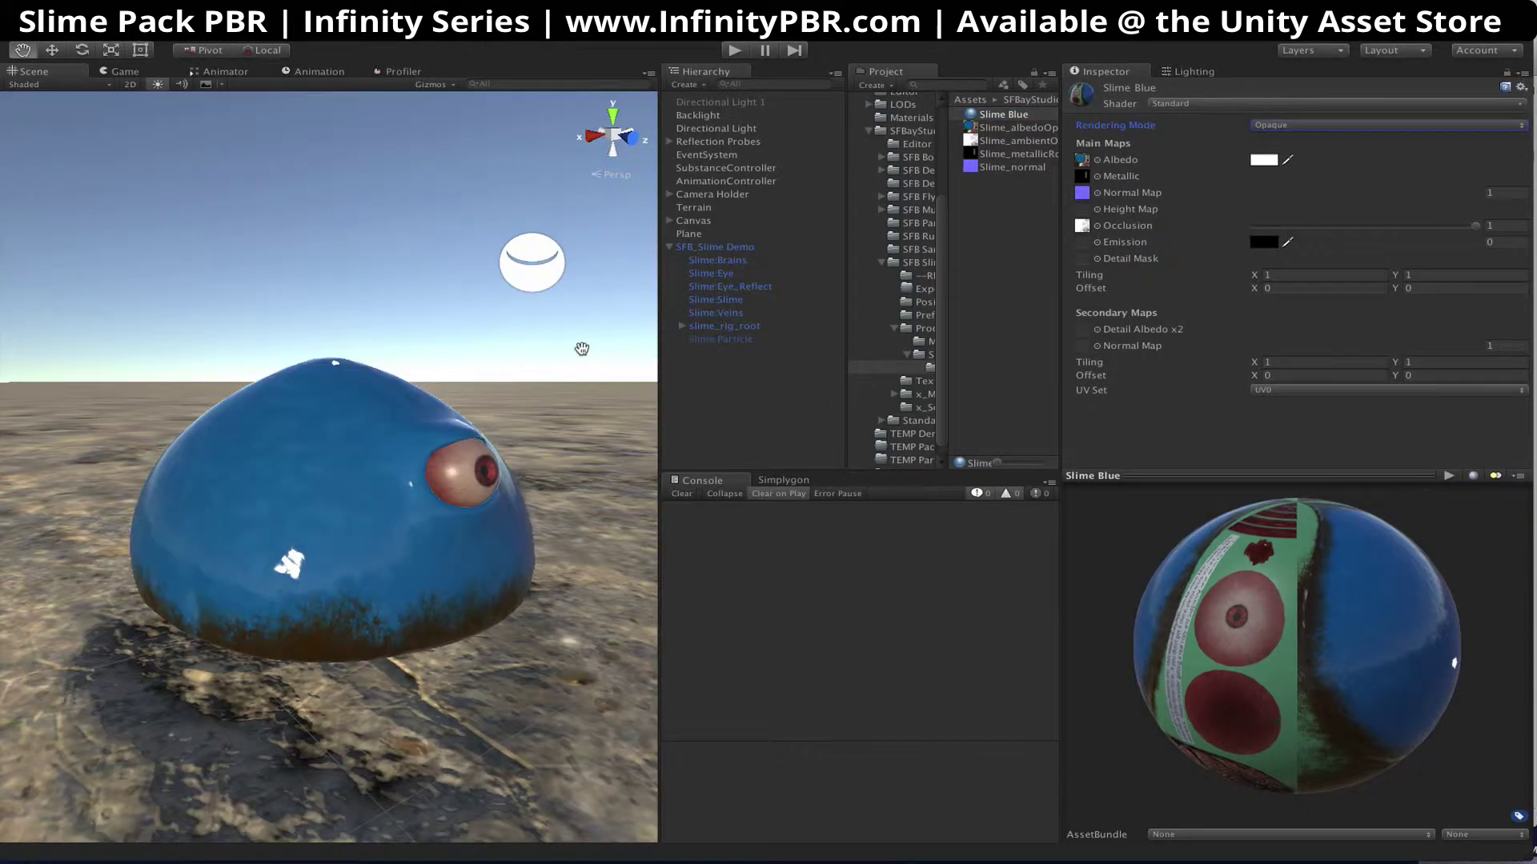
alt+drag(240, 384, 272, 472)
scroll(369, 444, down, 3)
scroll(370, 444, up, 5)
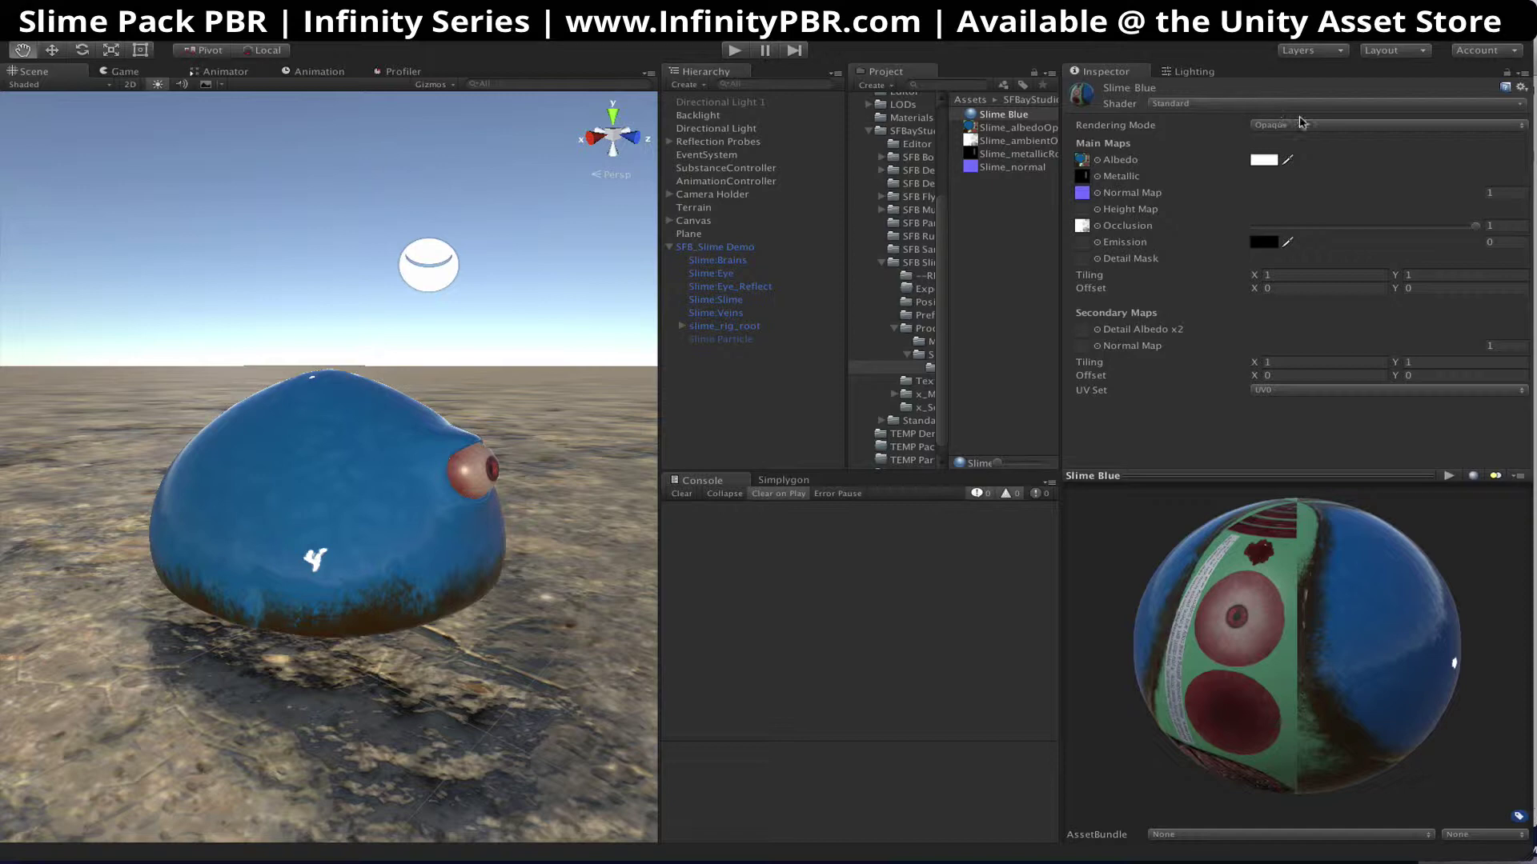
Switch Slime Blue's Rendering Mode back to Transparent and view the see-through slime
click(1303, 128)
click(1296, 168)
alt+drag(344, 481, 410, 530)
Duplicate Slime Blue as Slime Blue O with Opaque rendering
click(986, 116)
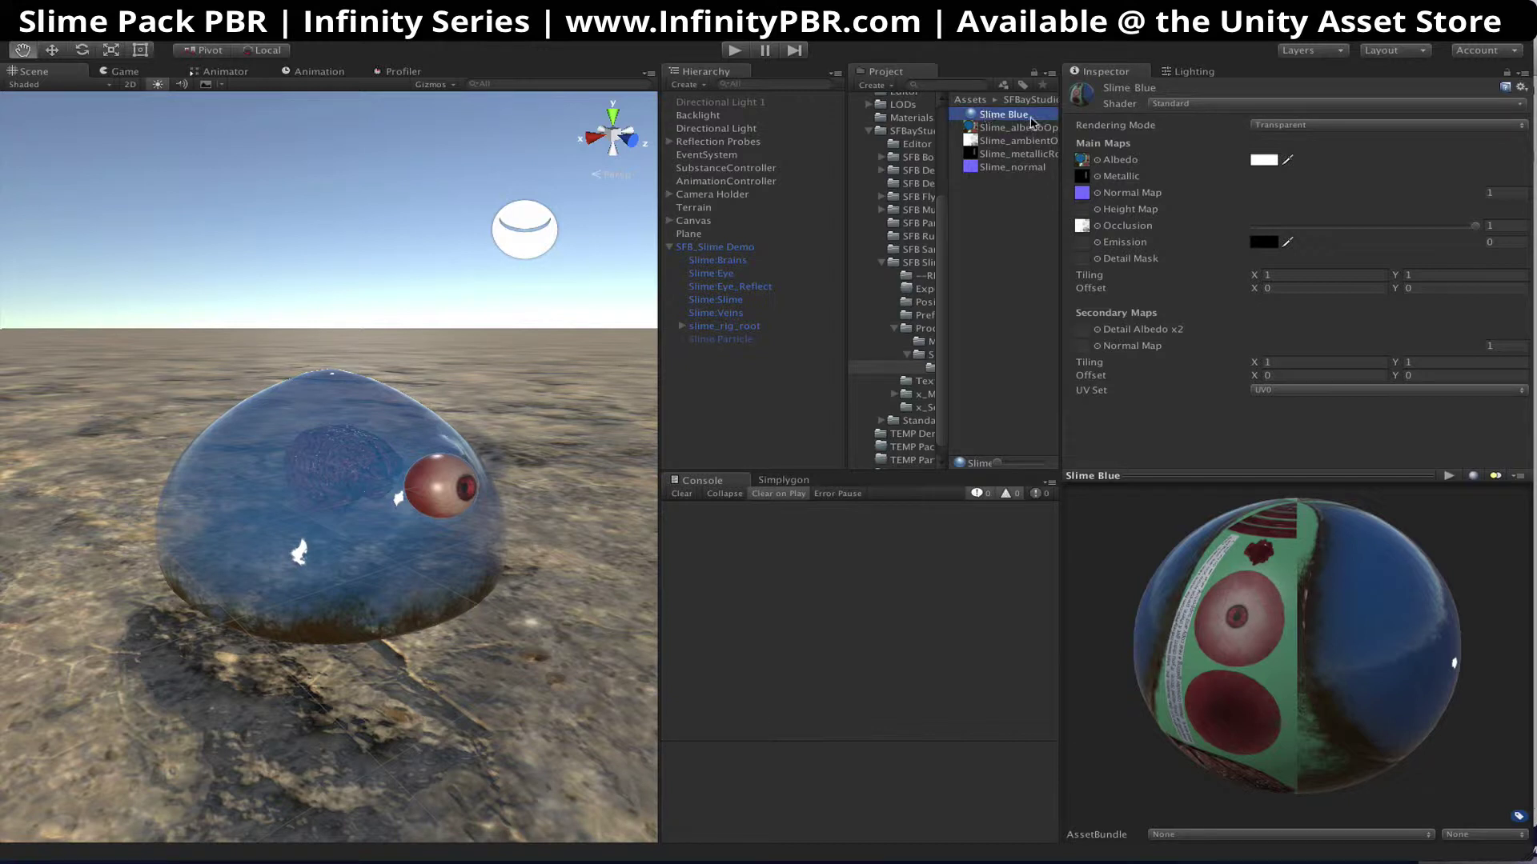
key(ctrl+d)
click(1023, 128)
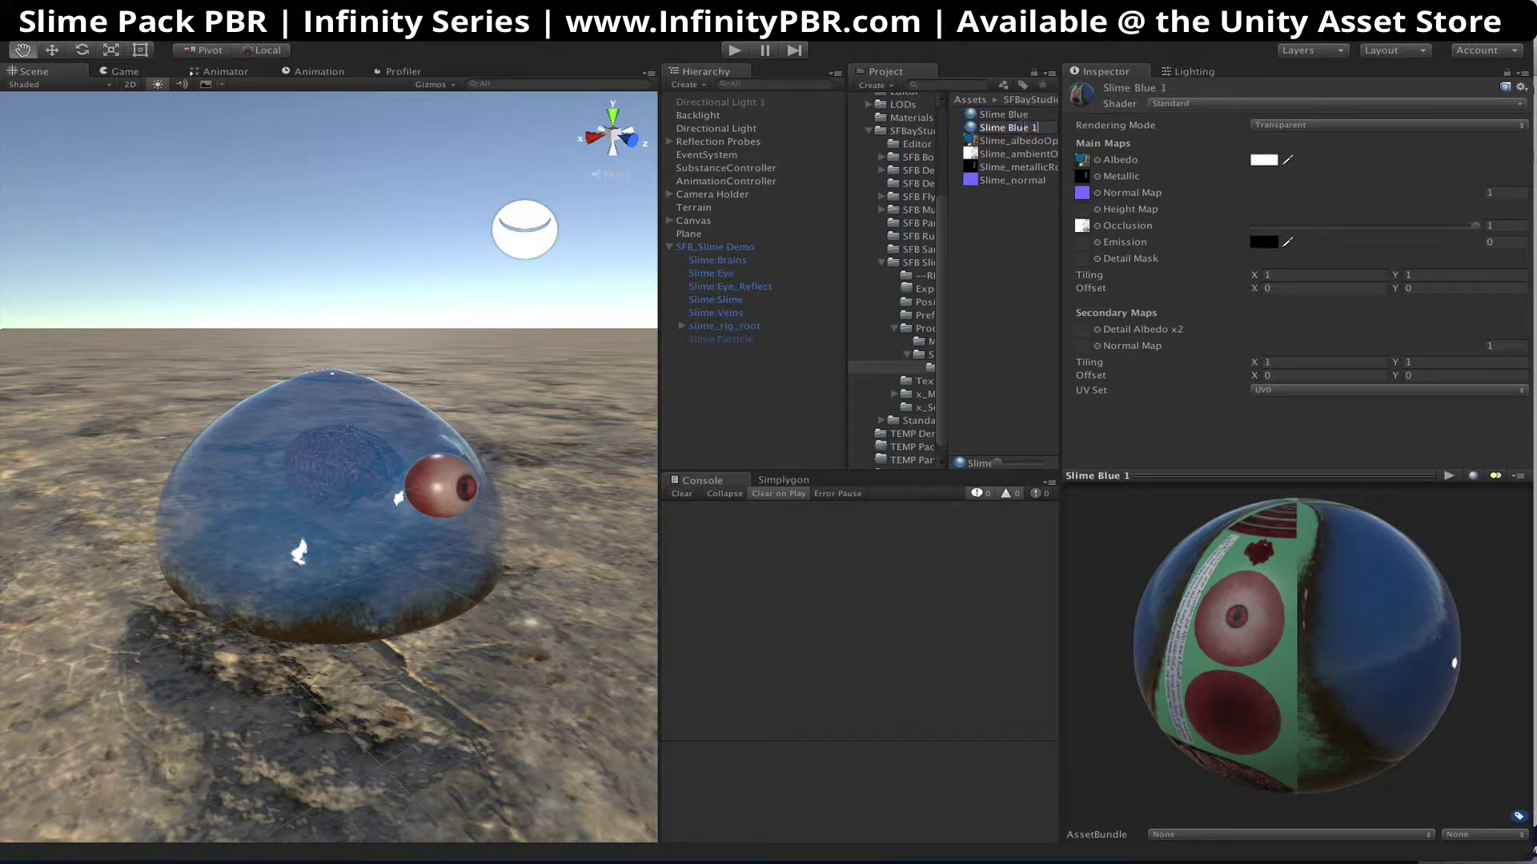
text(O)
key(Return)
click(1396, 125)
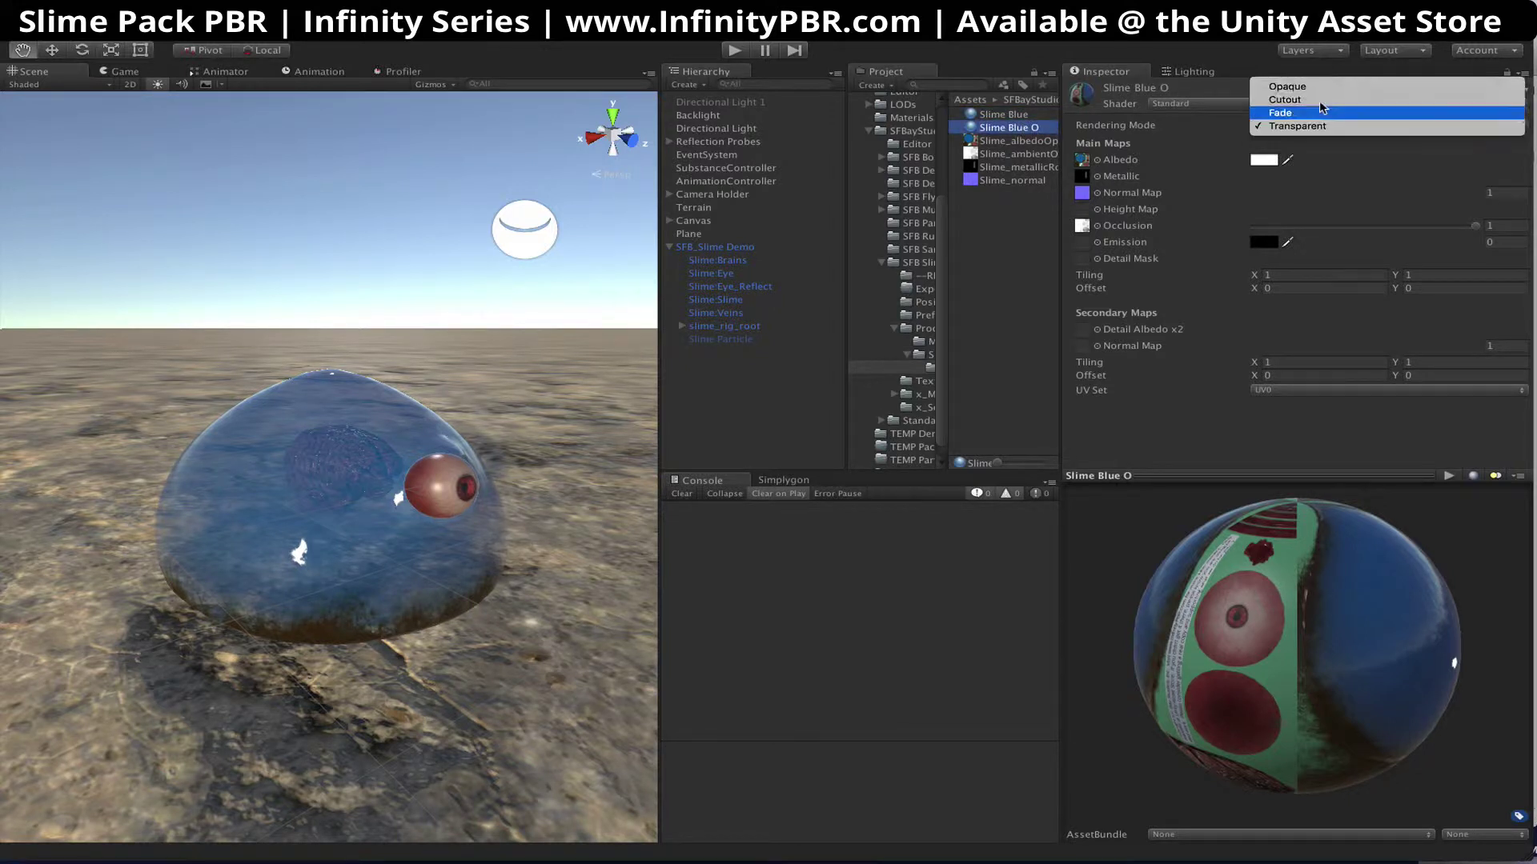
click(1397, 86)
Apply Slime Blue O to the Slime:Veins object
drag(978, 132, 735, 262)
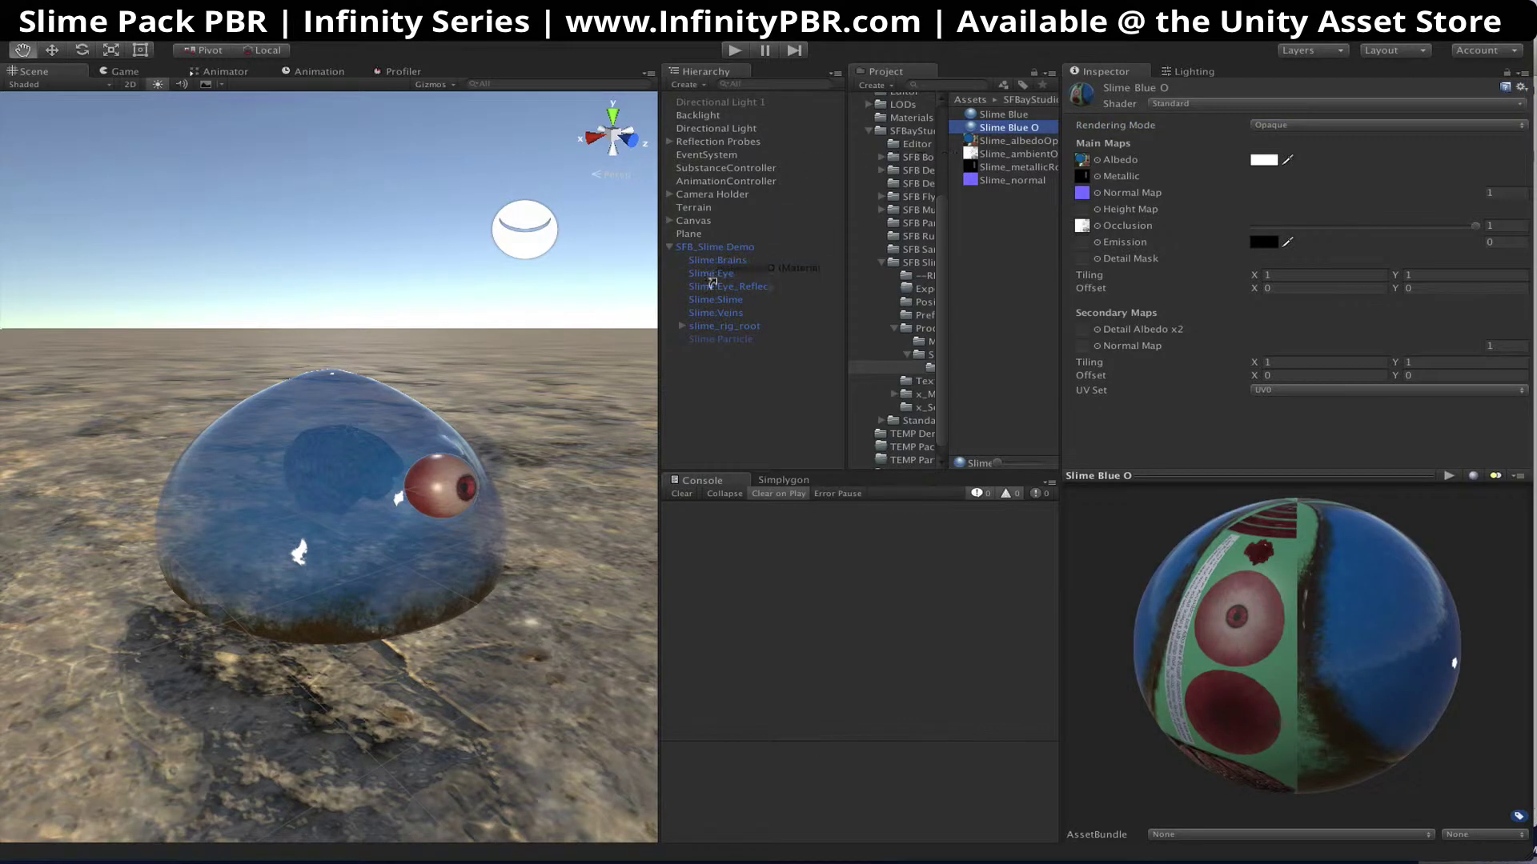
drag(1005, 129, 723, 313)
mouse_move(577, 376)
alt+mouse_down()
mouse_move(157, 429)
mouse_move(88, 517)
mouse_move(343, 549)
mouse_move(262, 454)
mouse_move(605, 380)
alt+mouse_up()
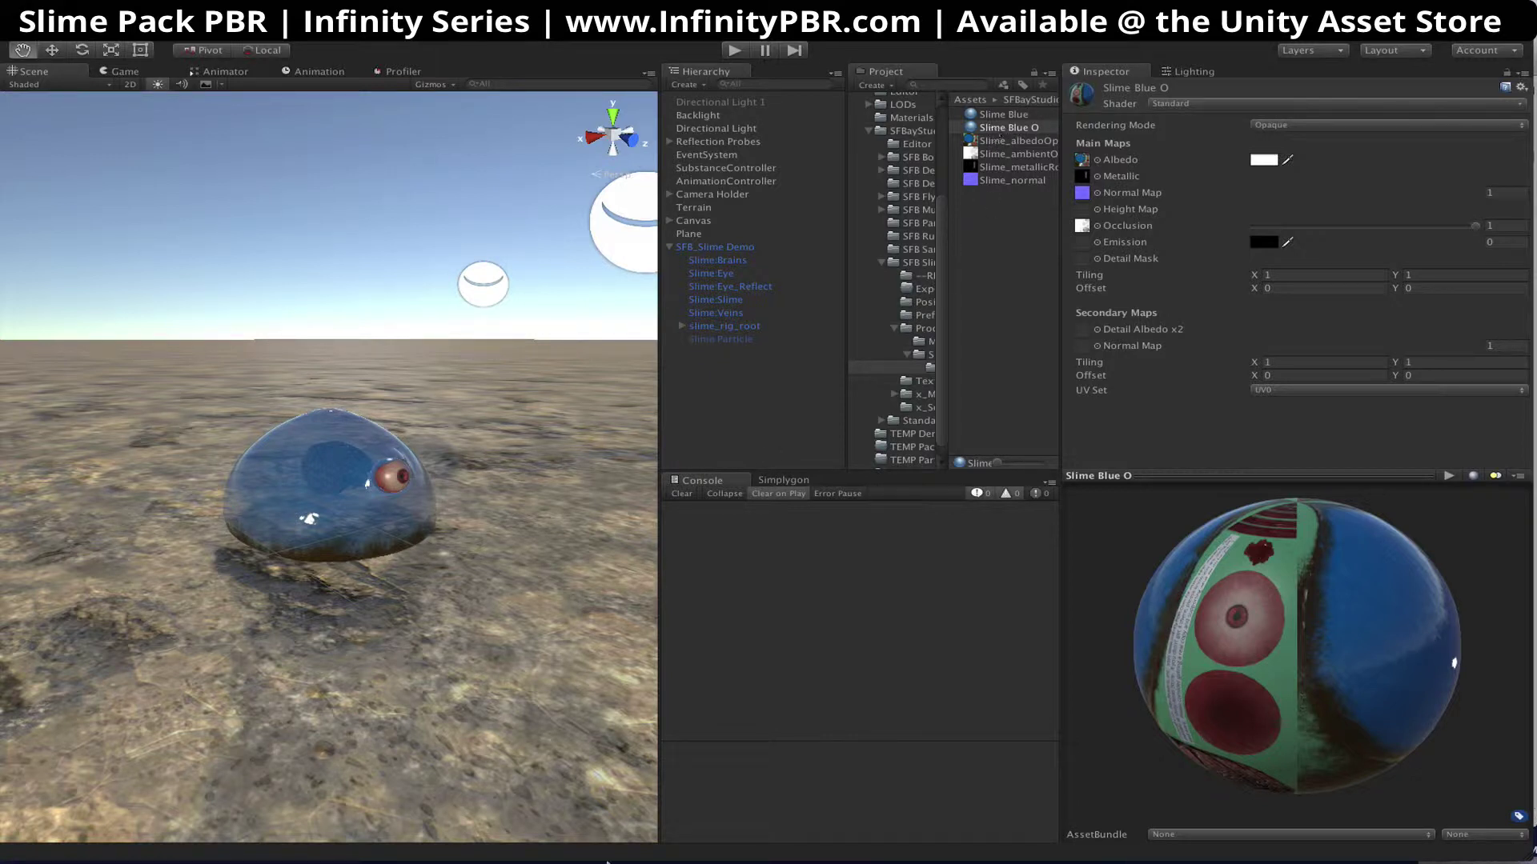
Log in to InfinityPBR.com in Safari with the account e-mail and password
mouse_move(611, 861)
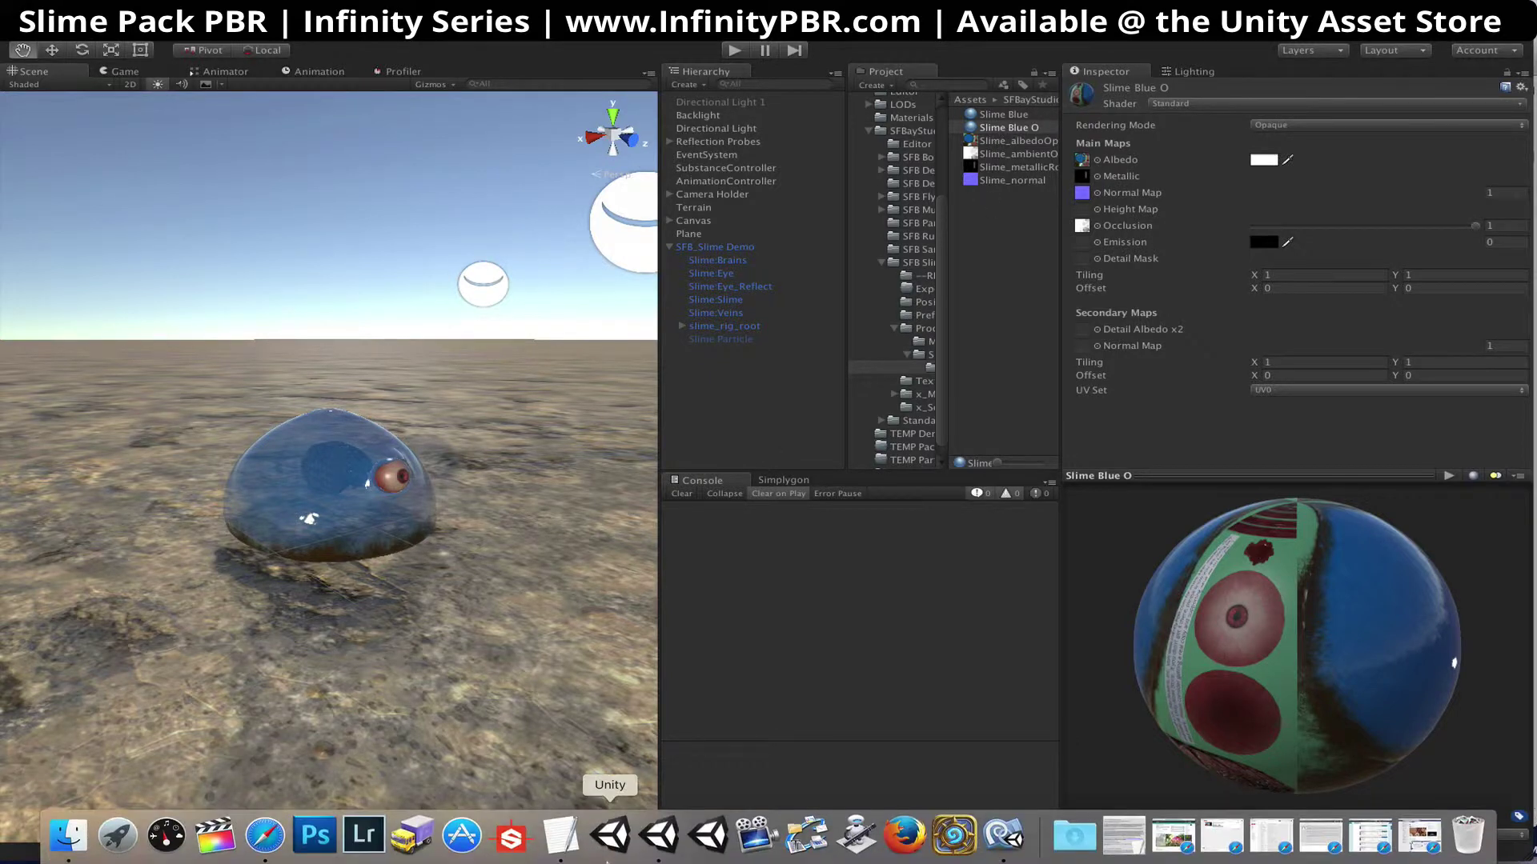
click(255, 847)
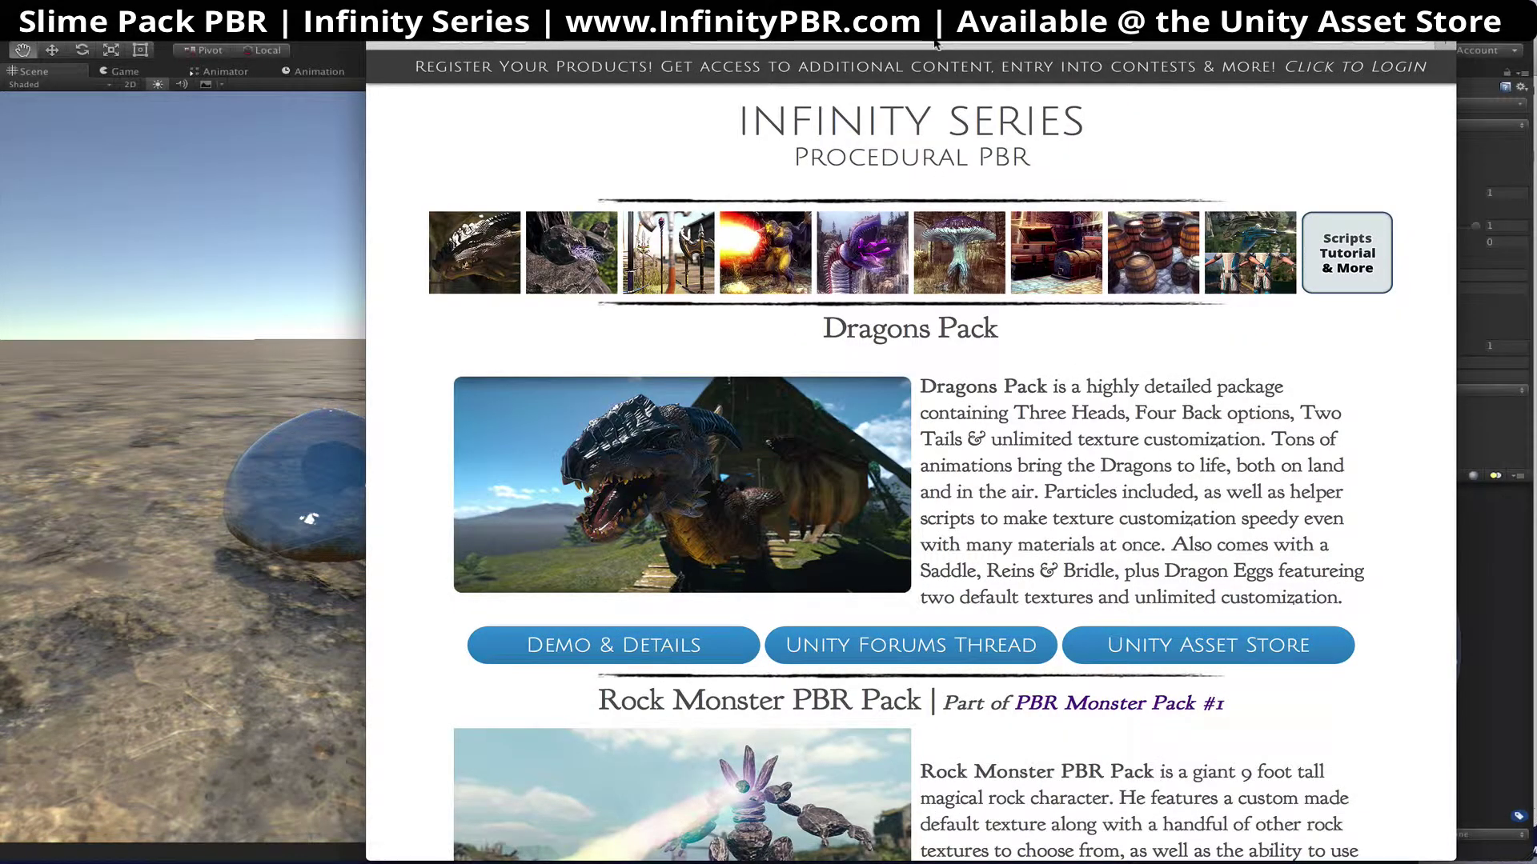
click(1366, 79)
click(1252, 209)
text(fbaystudios.com)
key(Tab)
text(•••••••)
key(Return)
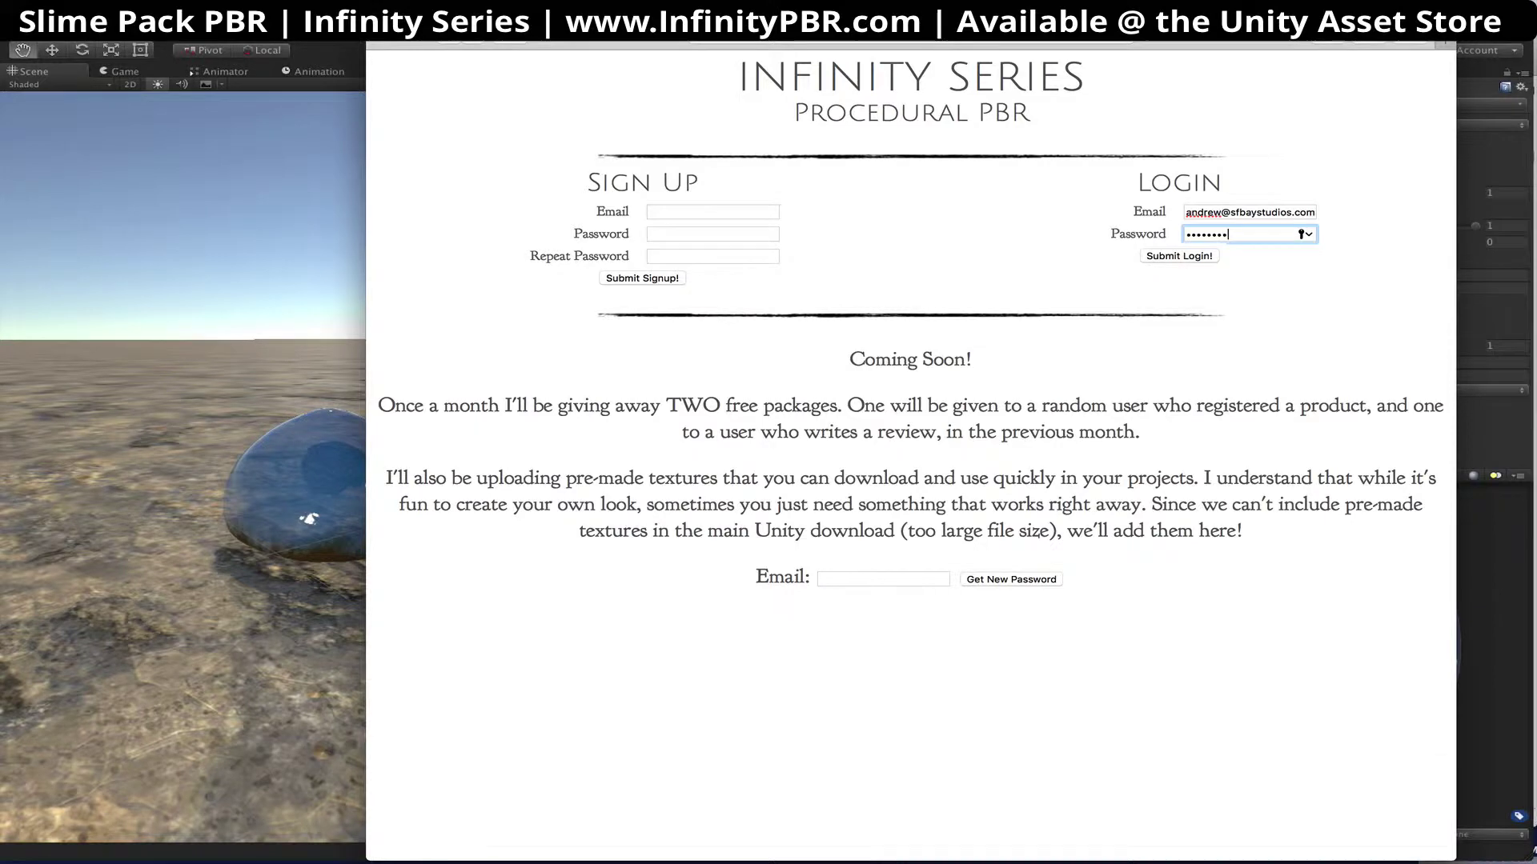
Expand the Rock Monster PBR Pack and Dragons Pack PBR download lists, then return to Unity
scroll(603, 413, down, 5)
scroll(603, 411, down, 3)
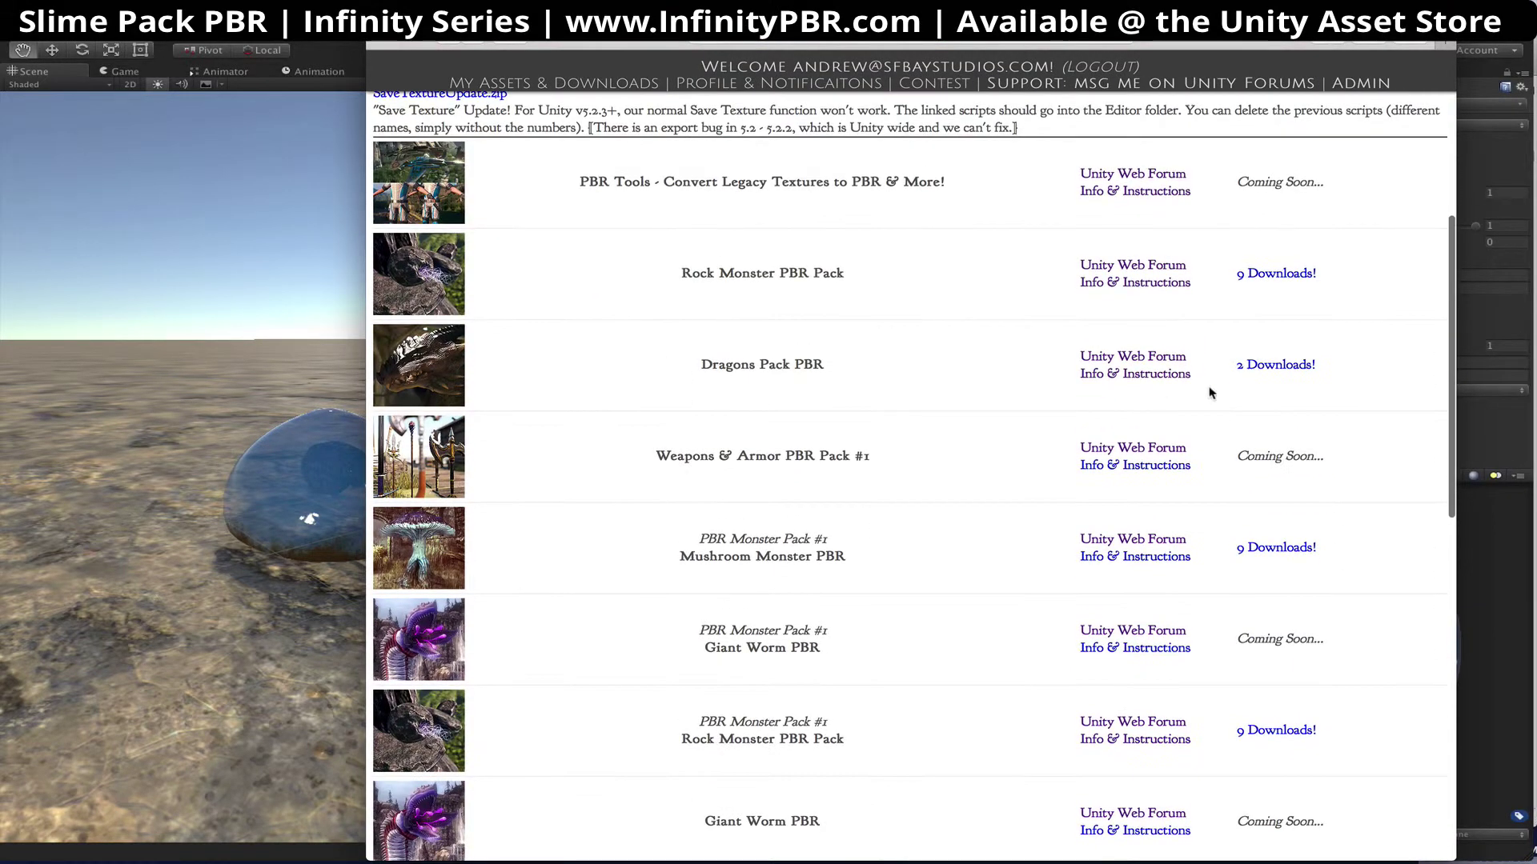
click(1278, 272)
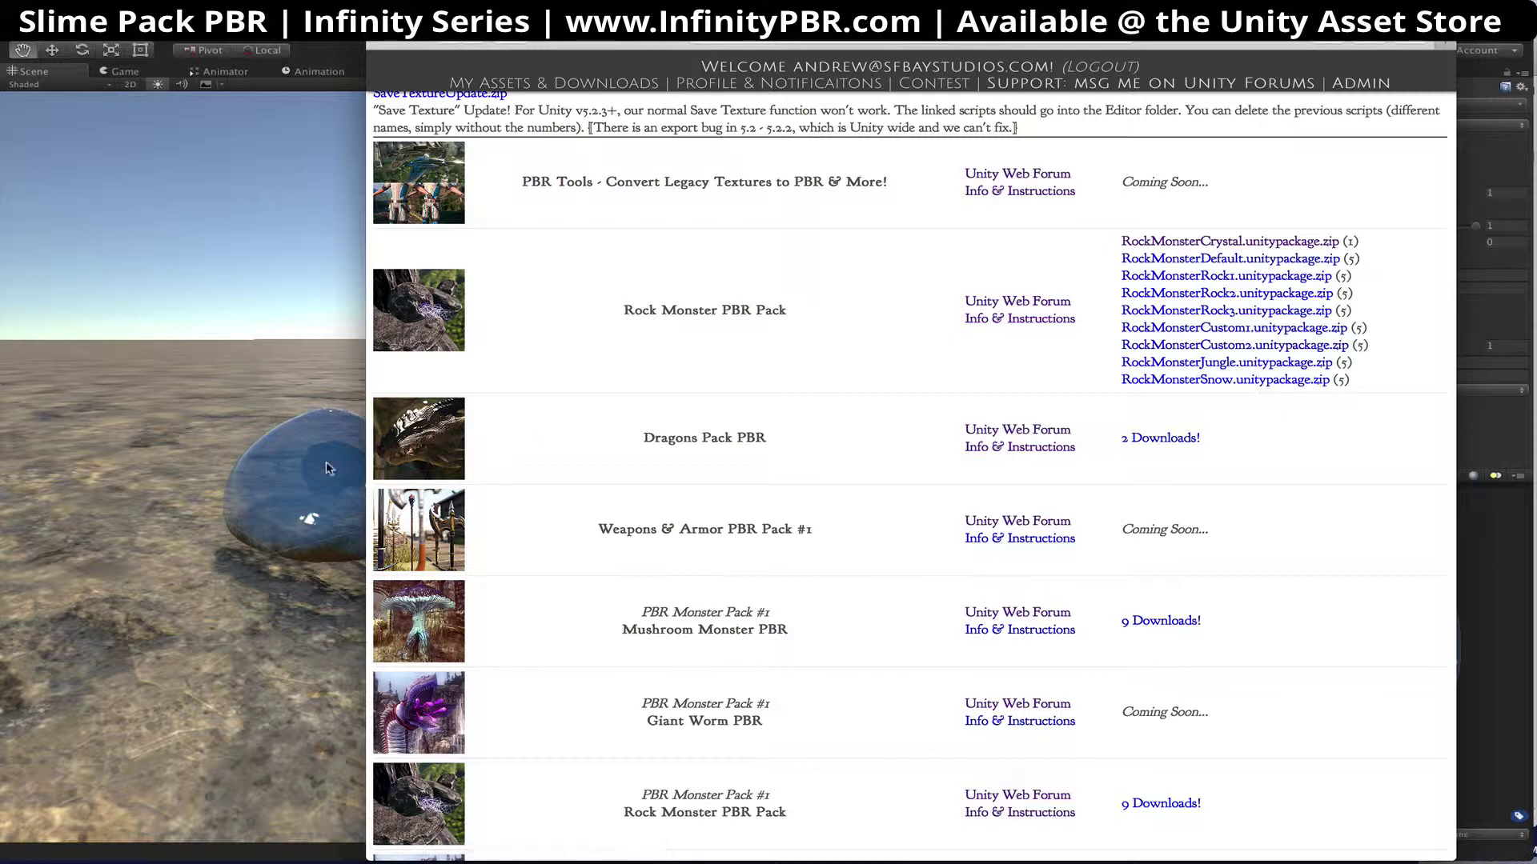
click(1160, 438)
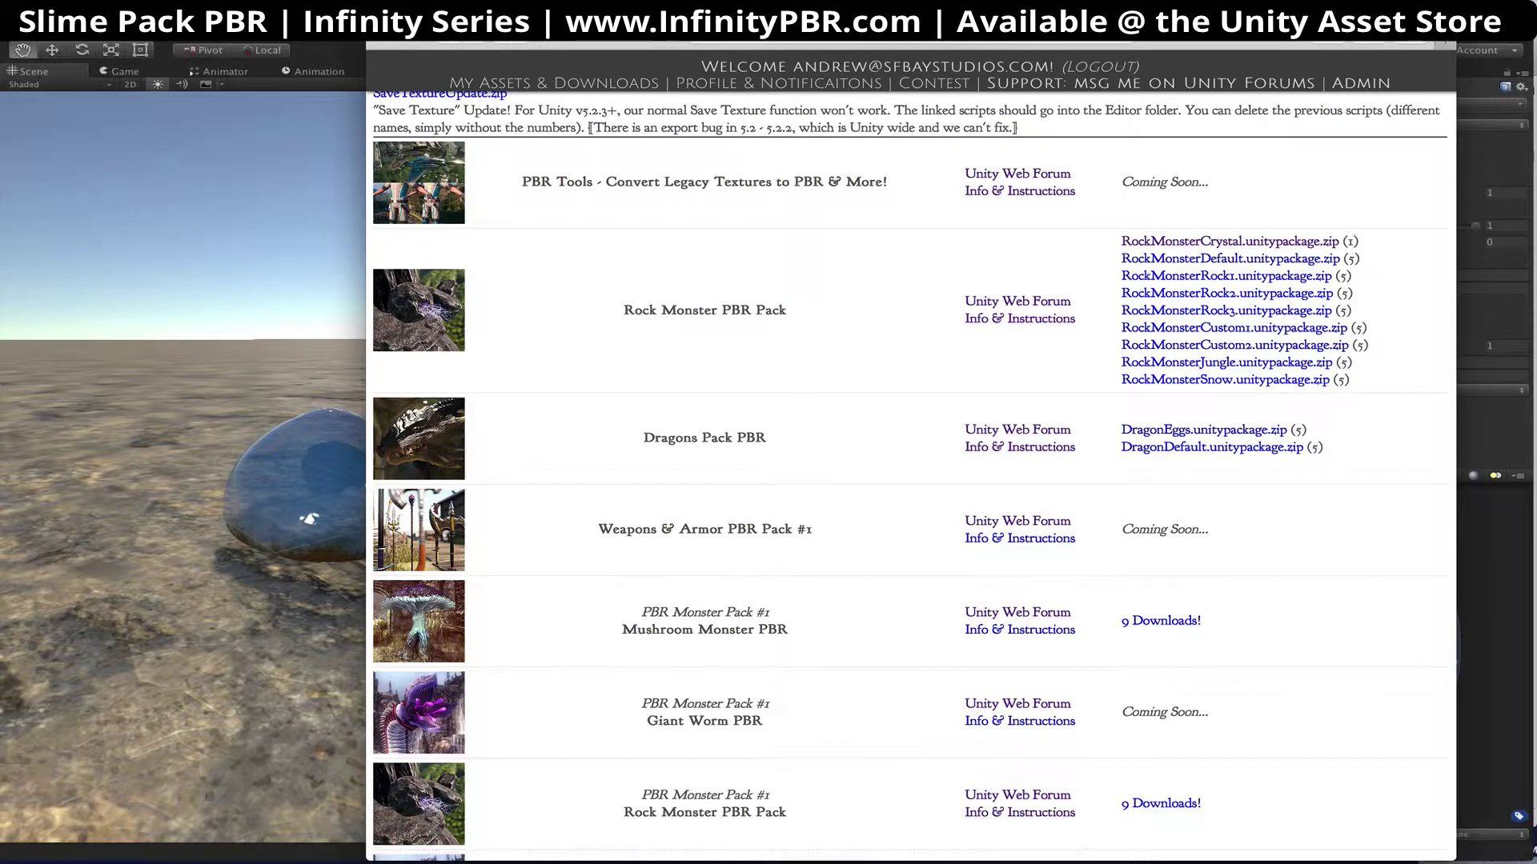
click(305, 392)
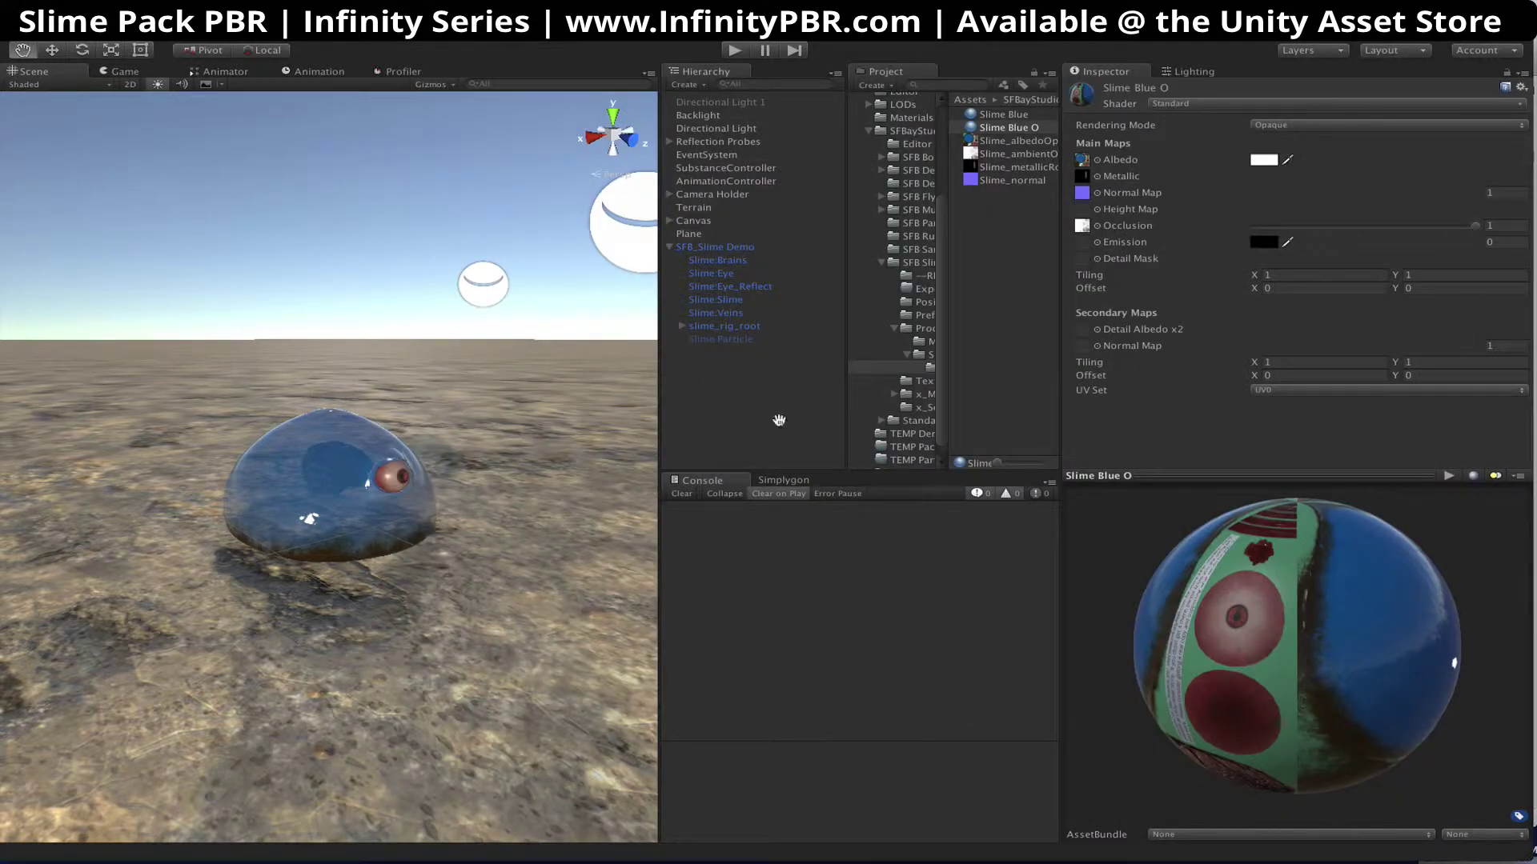